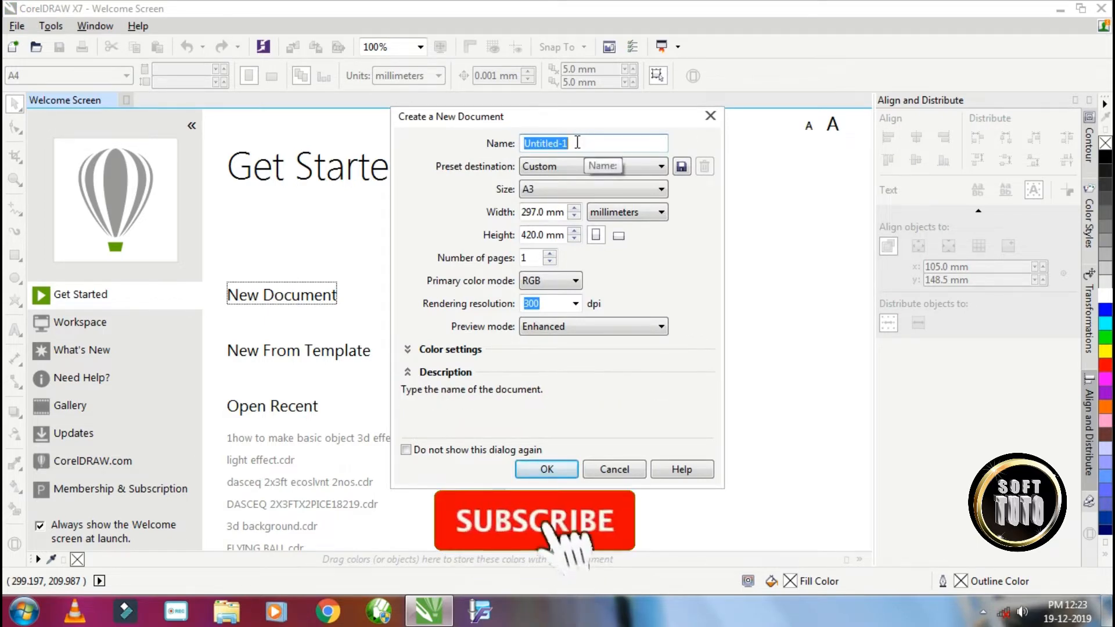
Name the new document "HOW TO MKE BASIC OBJECT TO 3D EFFECT".
text(HO)
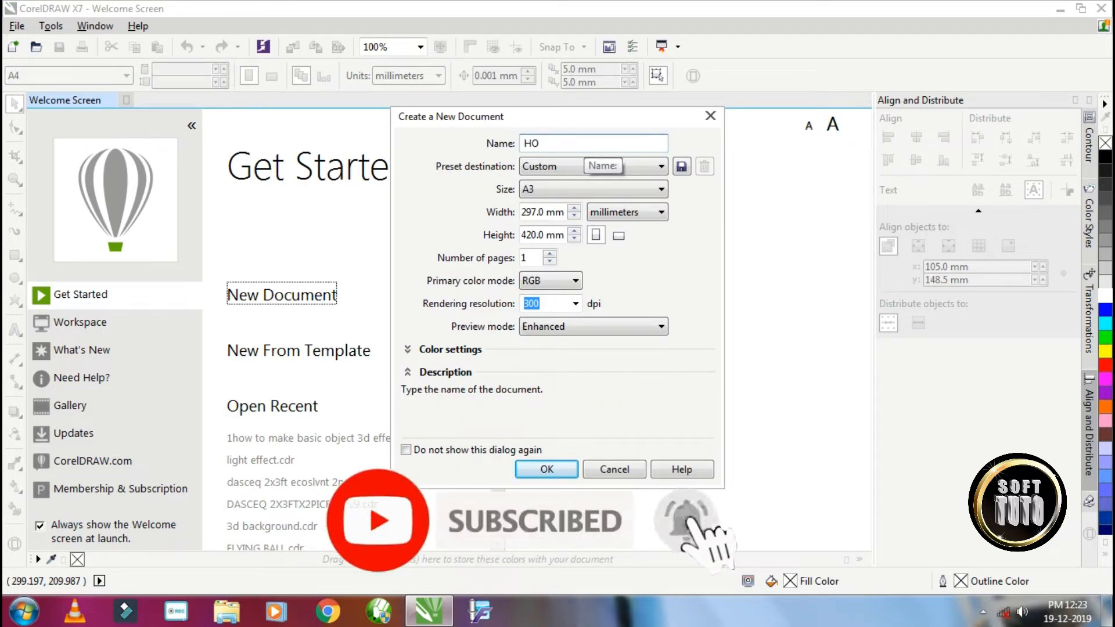
text(W TO)
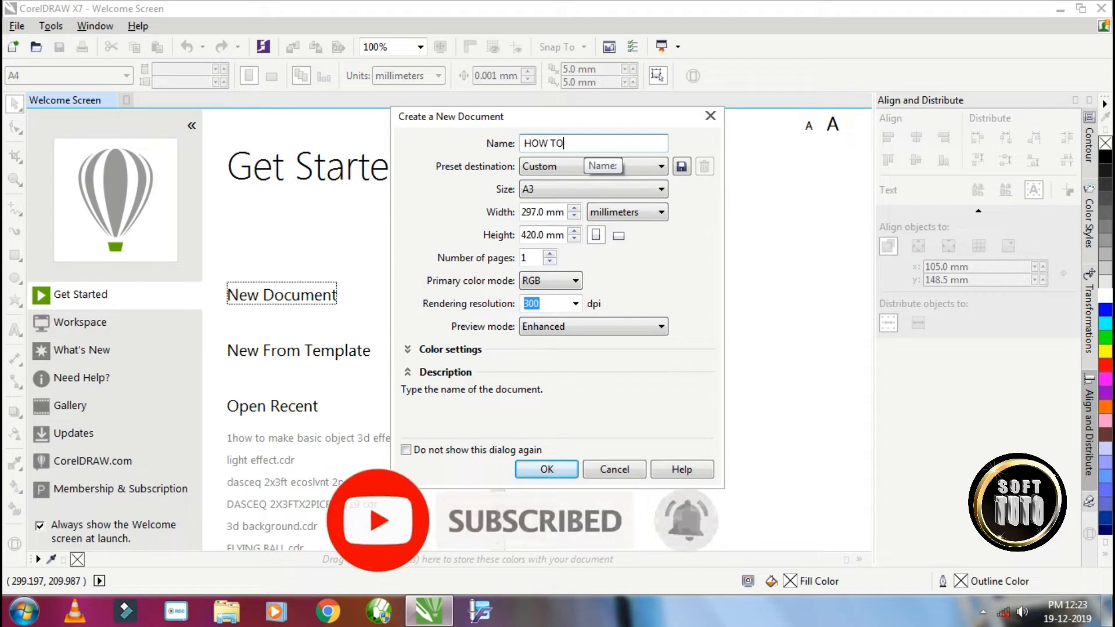
text( M)
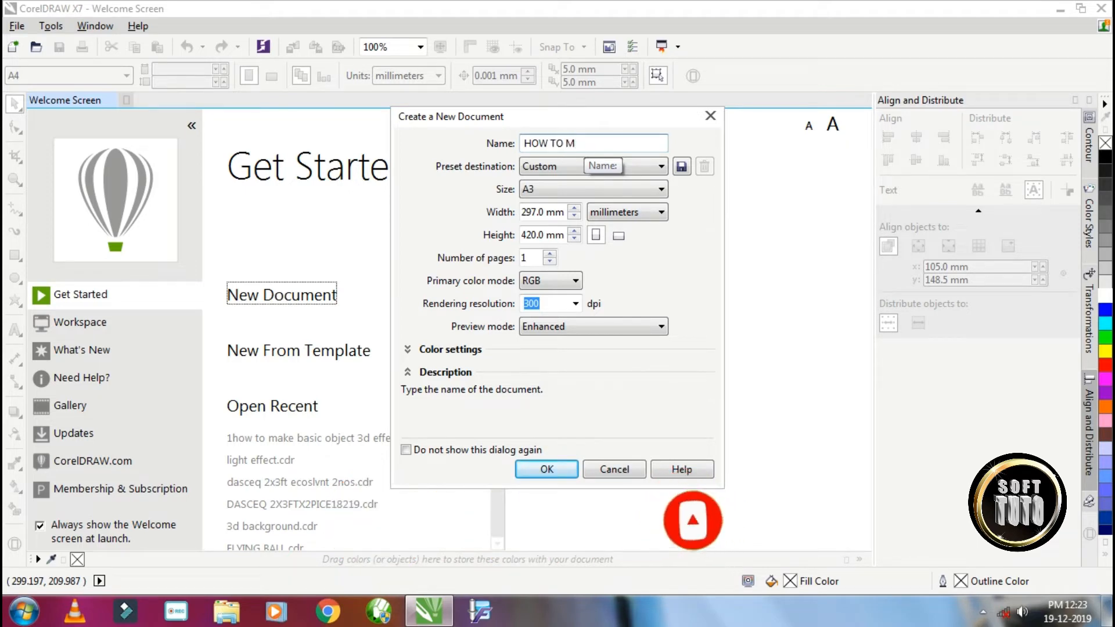
text(KE)
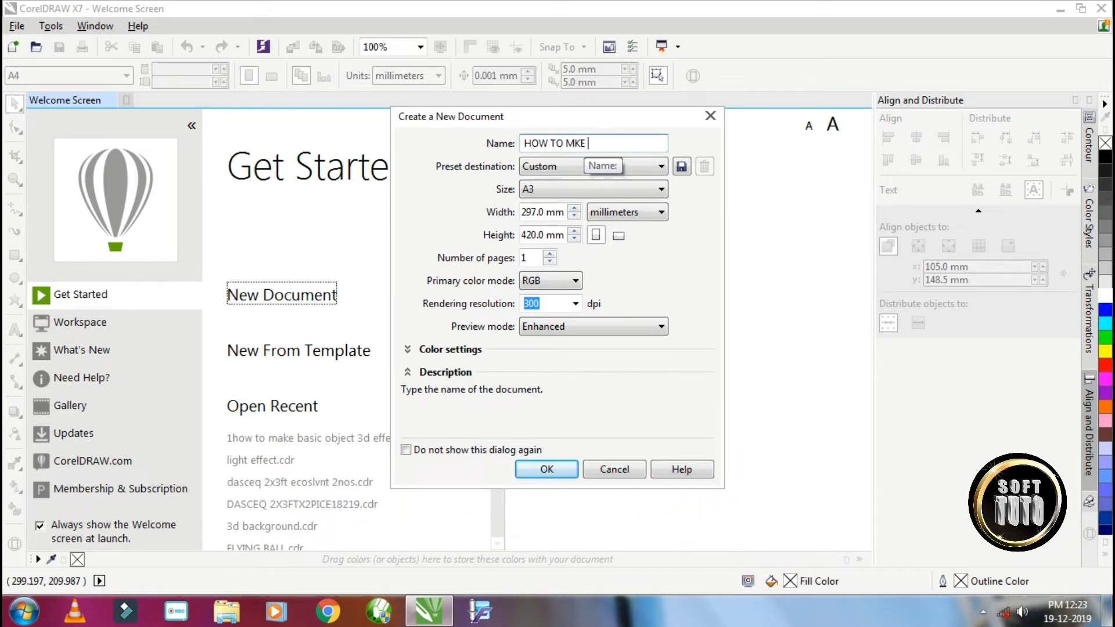
text( BAS)
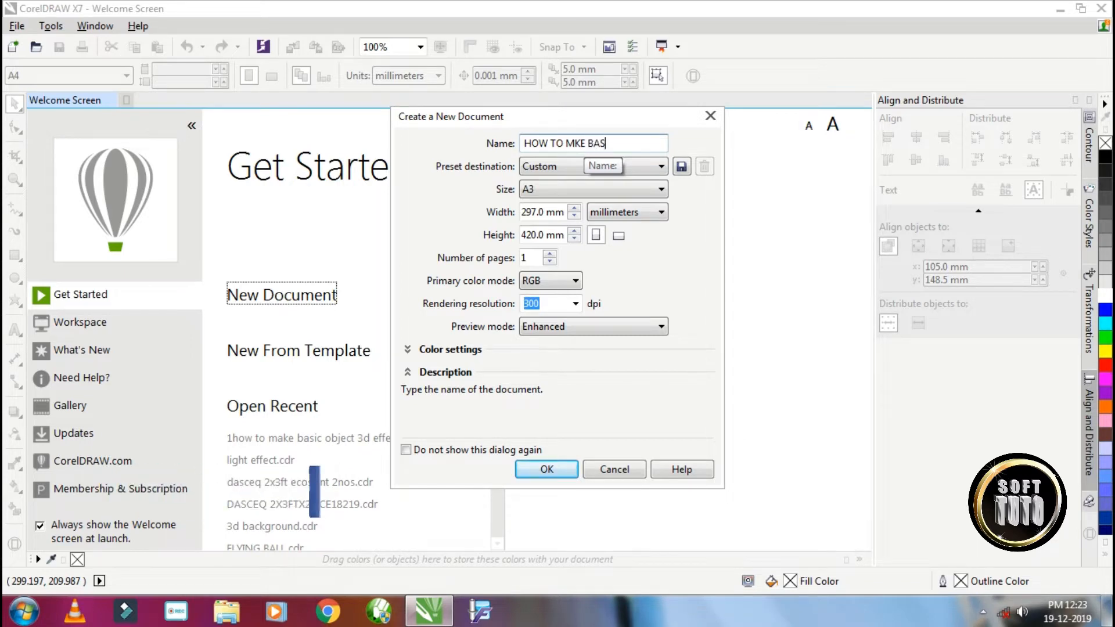
text(IC)
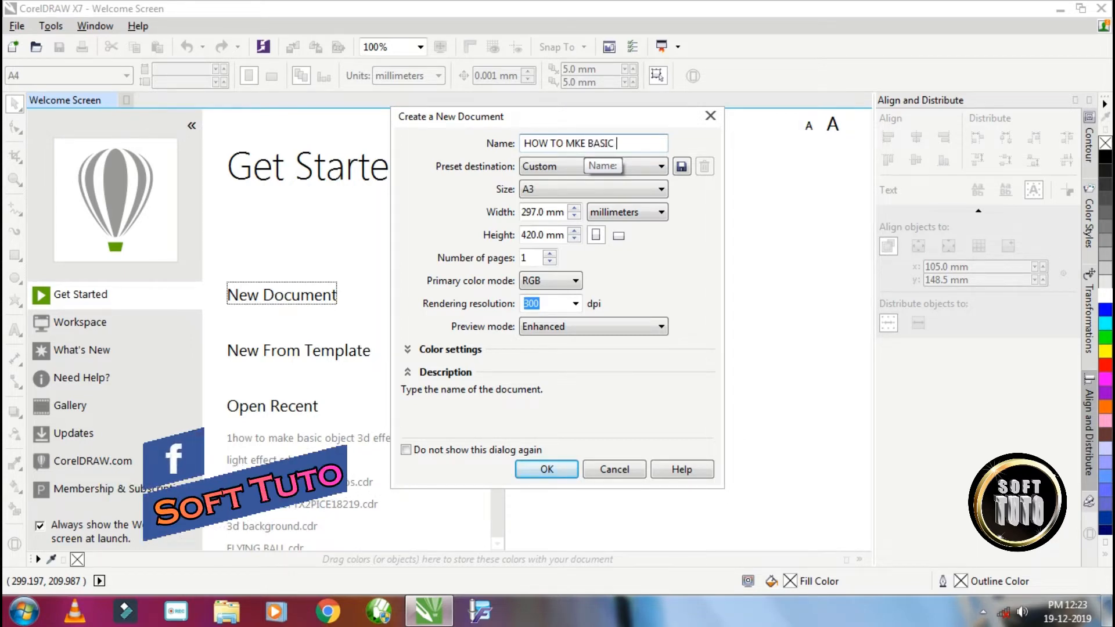
text( OJ)
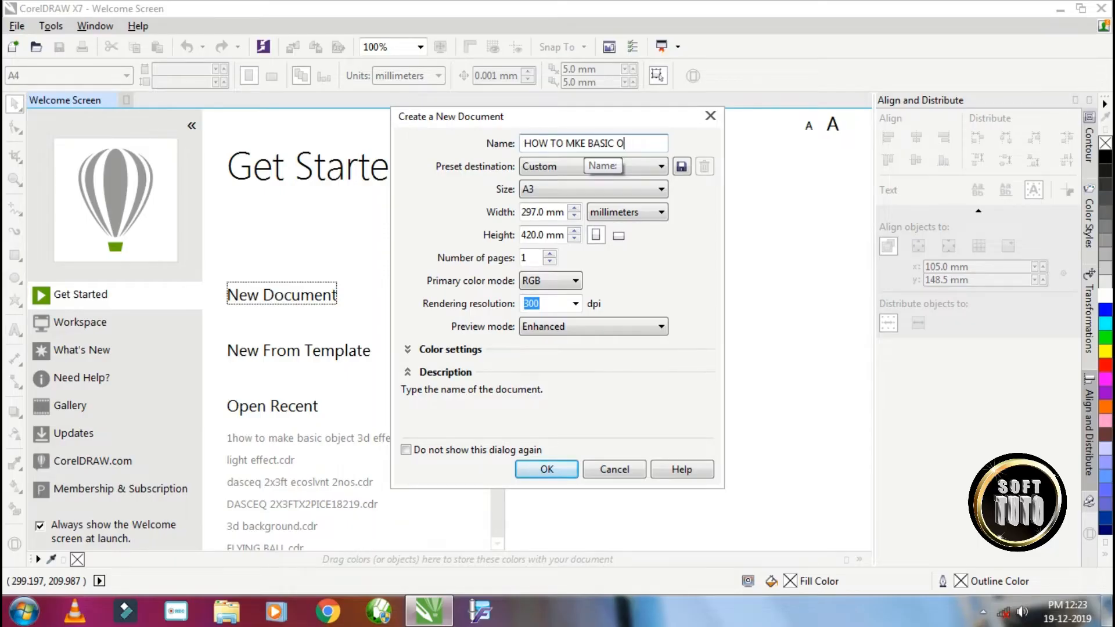
text(ECT)
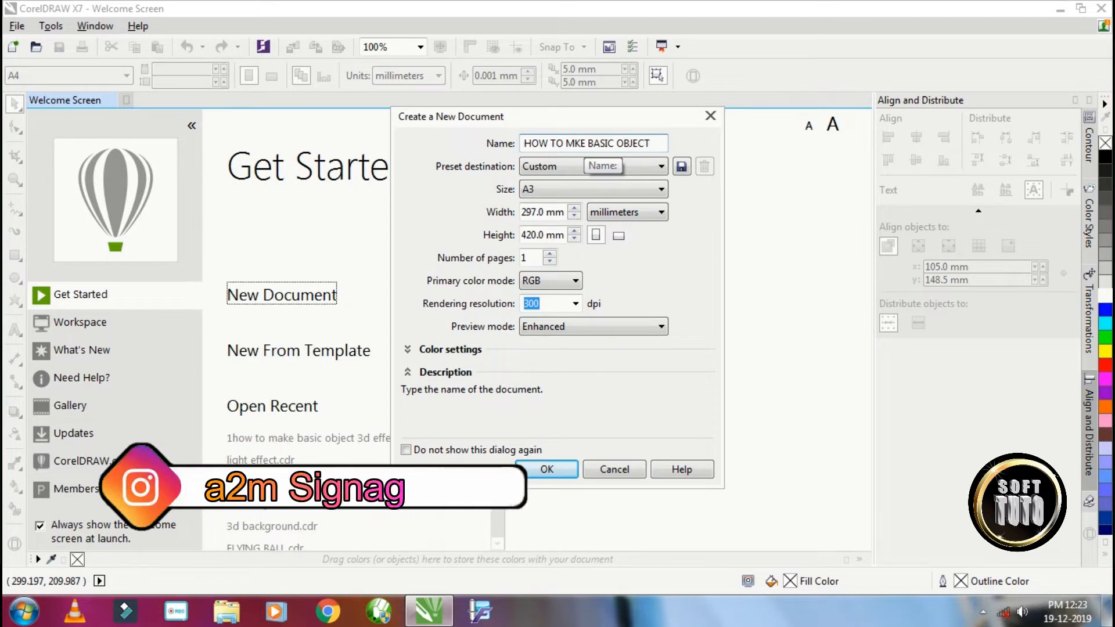
text( TO)
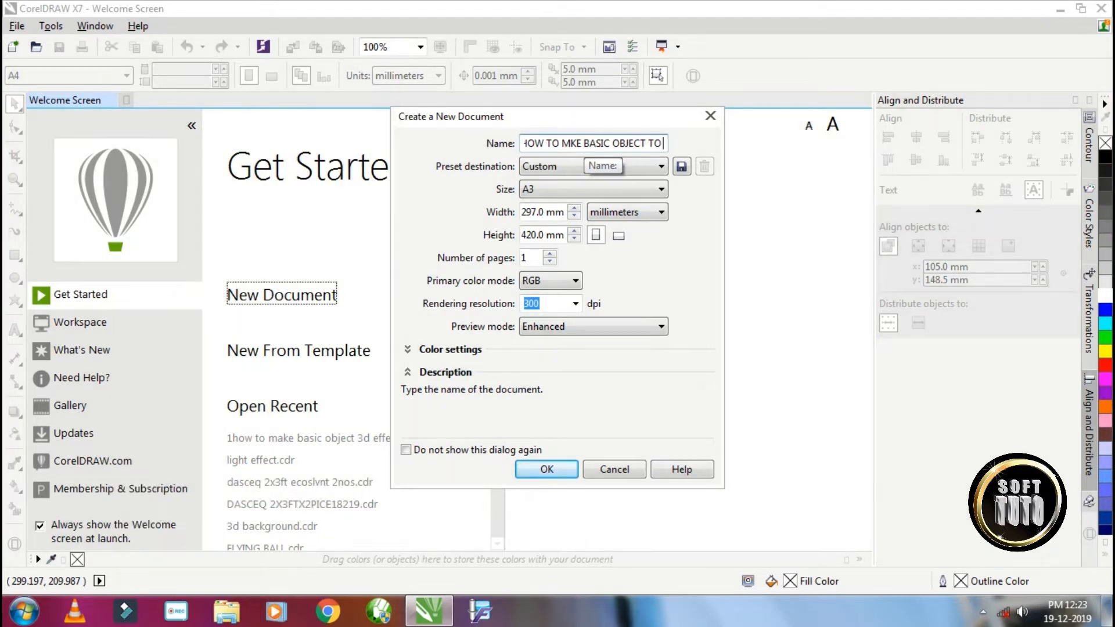
text( 3D)
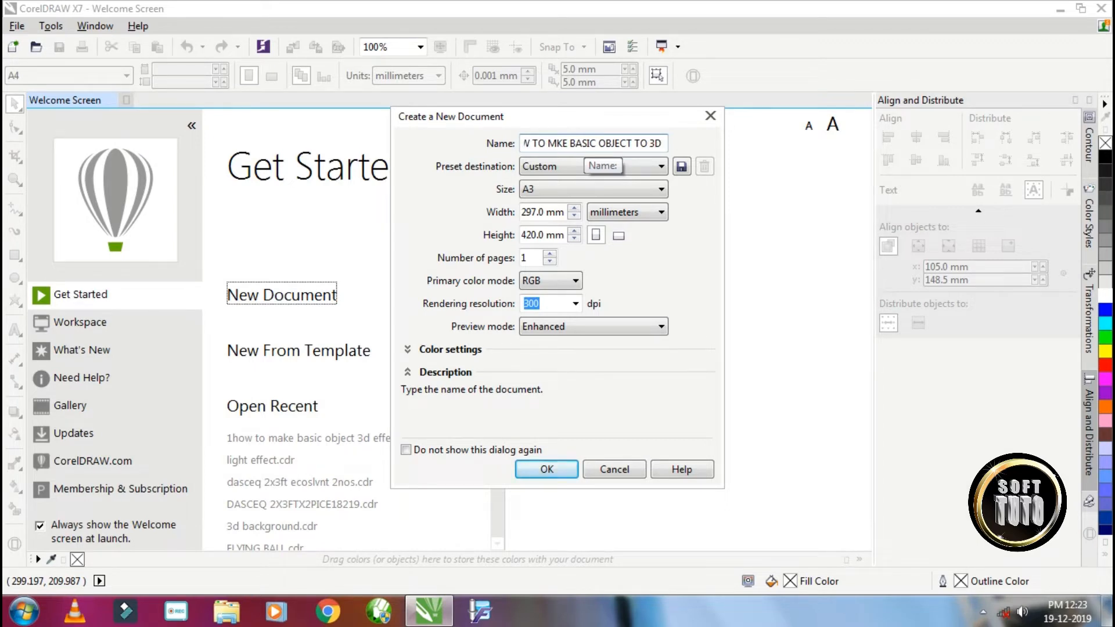
text( EFF)
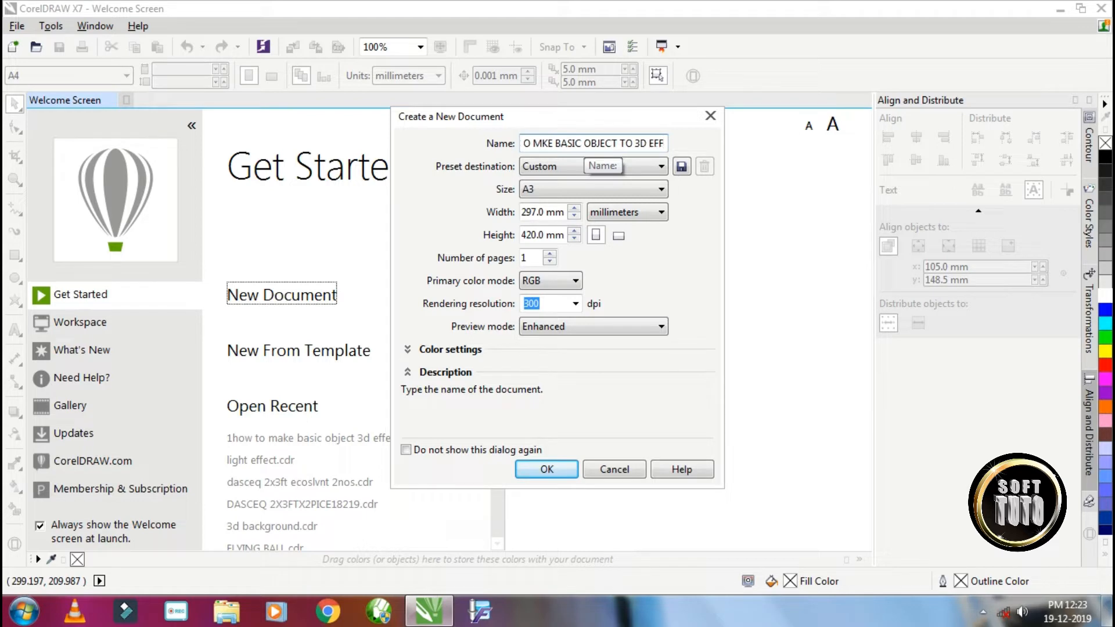
text(ECT)
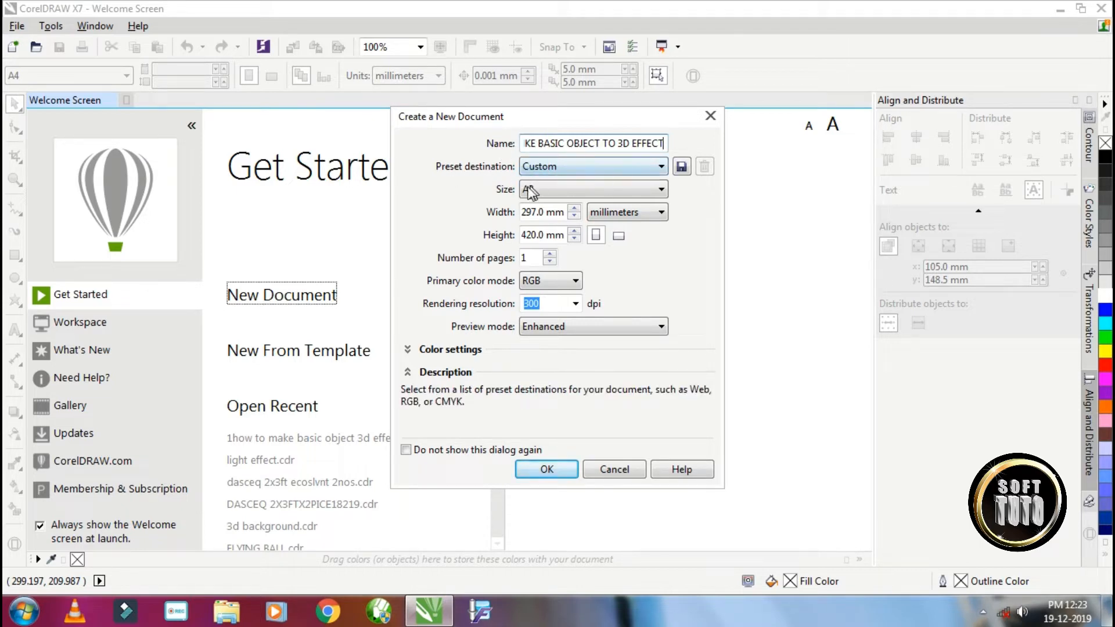
Choose the A3 page size and millimeters as the unit for the new document.
click(662, 191)
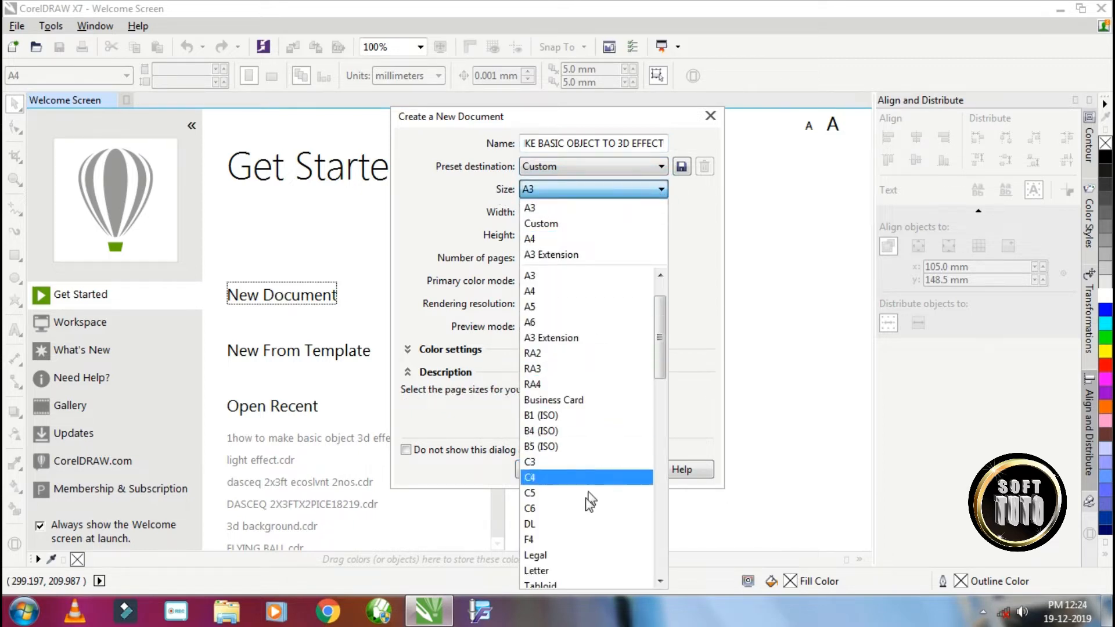
click(531, 216)
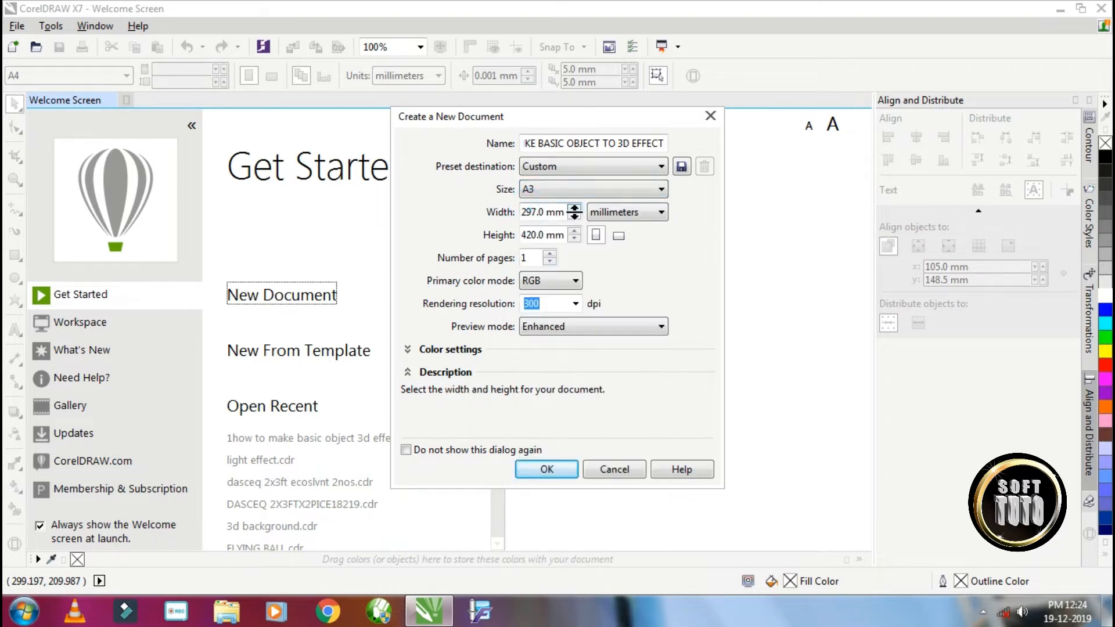
click(664, 213)
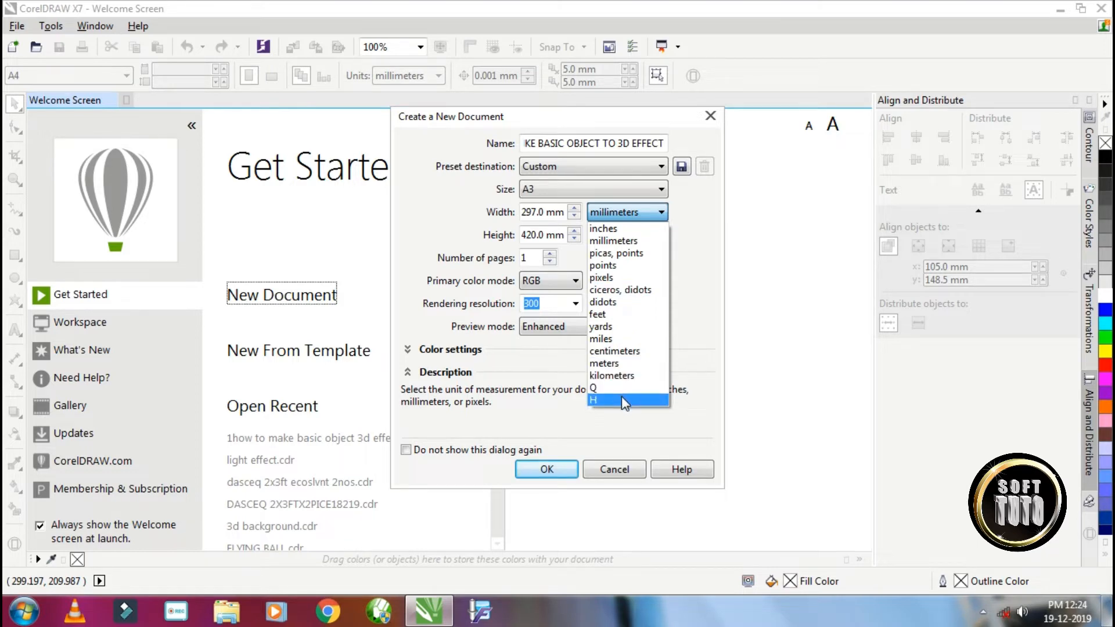
click(622, 244)
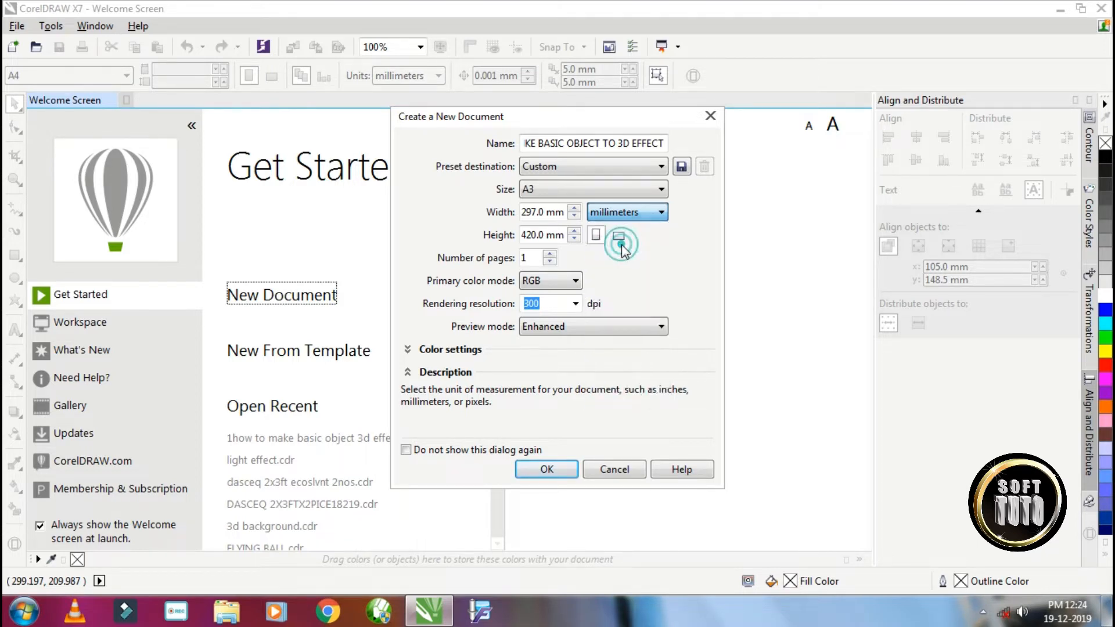
Try raising the number of pages to 5 and return it to 1.
click(549, 255)
click(550, 254)
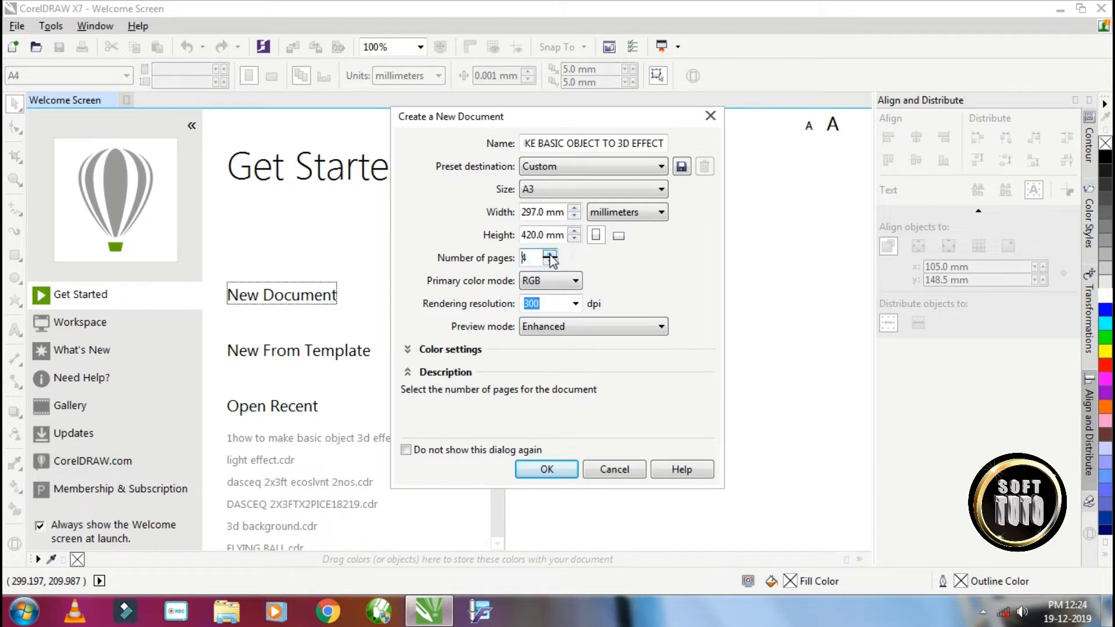
click(550, 262)
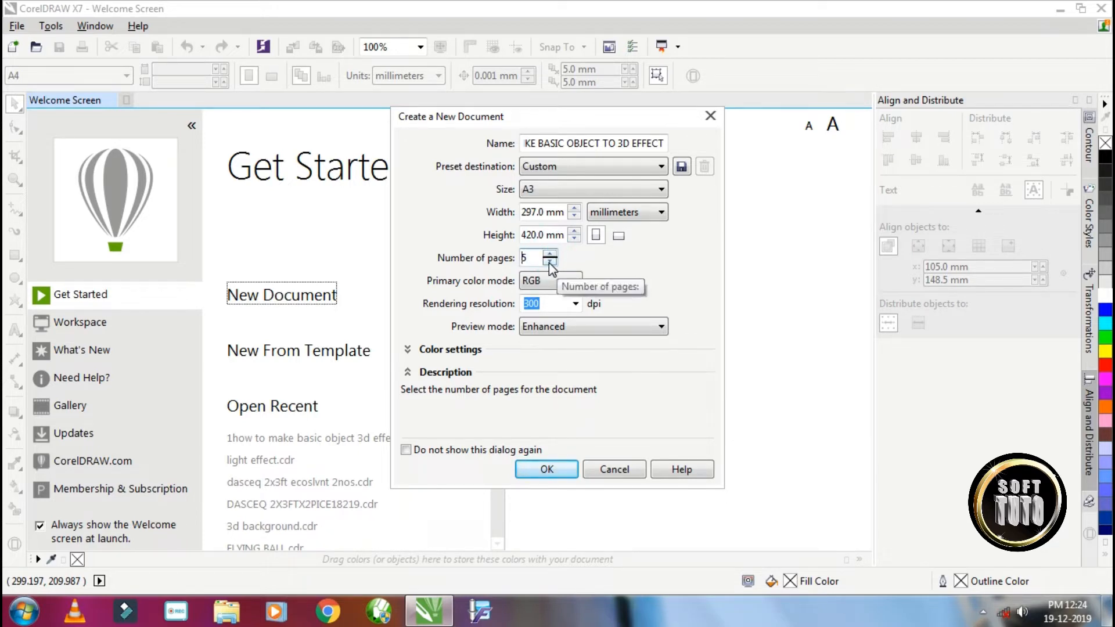
click(549, 261)
click(549, 261)
click(549, 262)
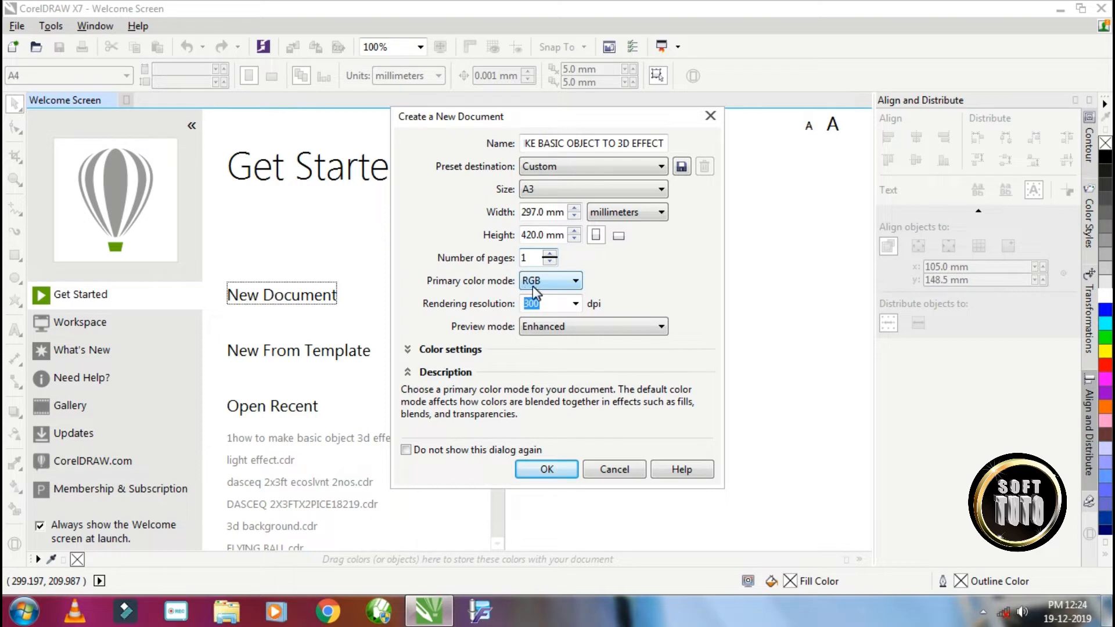
Create the document with RGB color mode, 300 dpi rendering resolution and Enhanced preview mode.
click(574, 283)
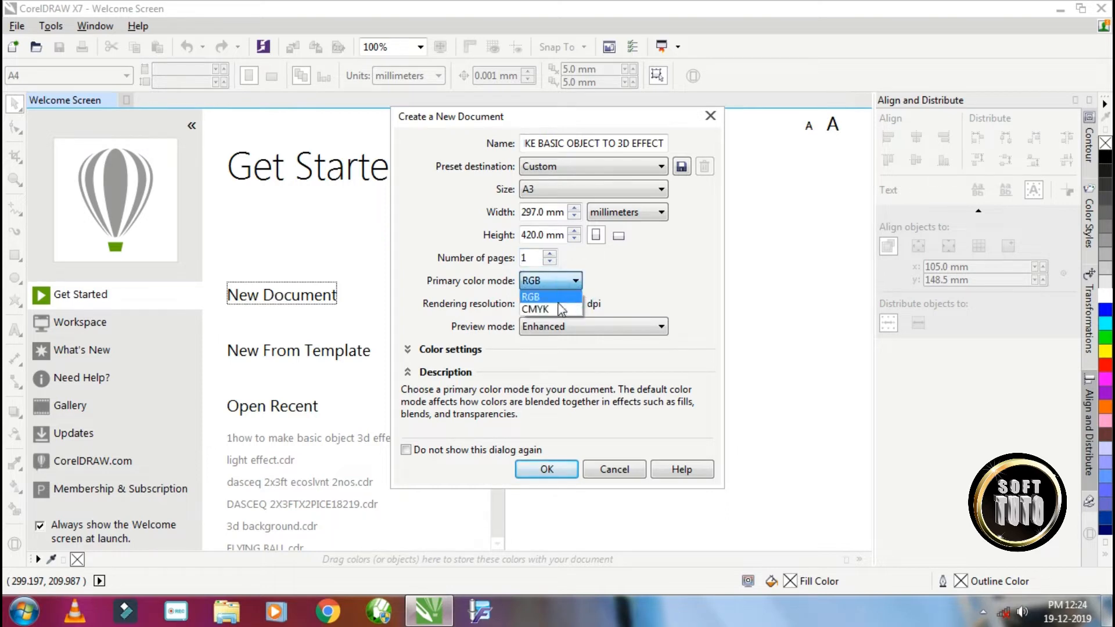
click(528, 297)
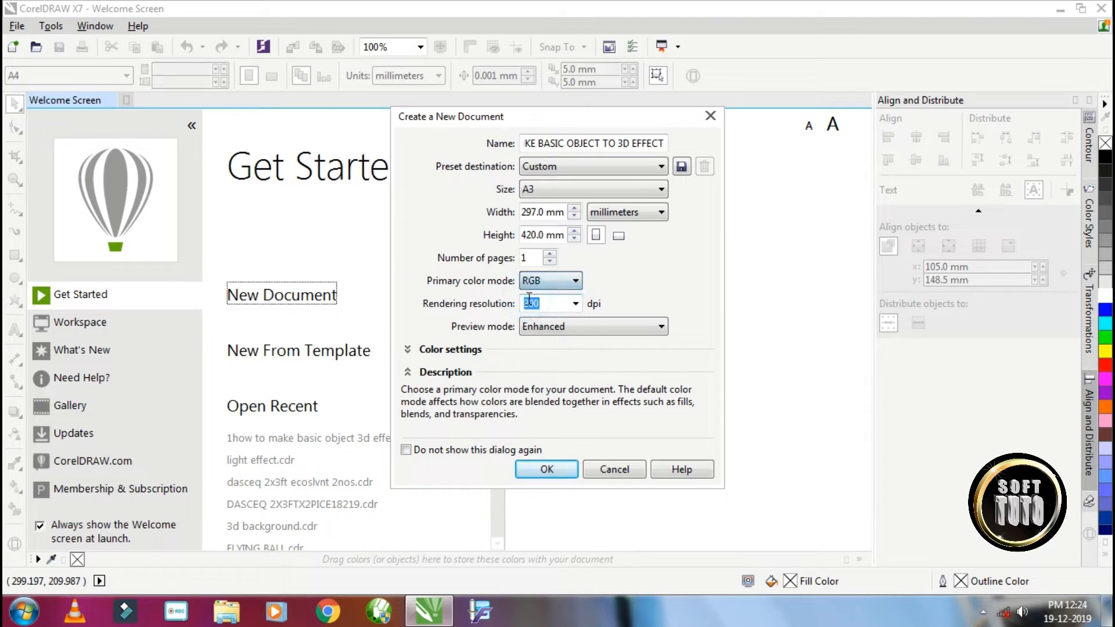
key(Tab)
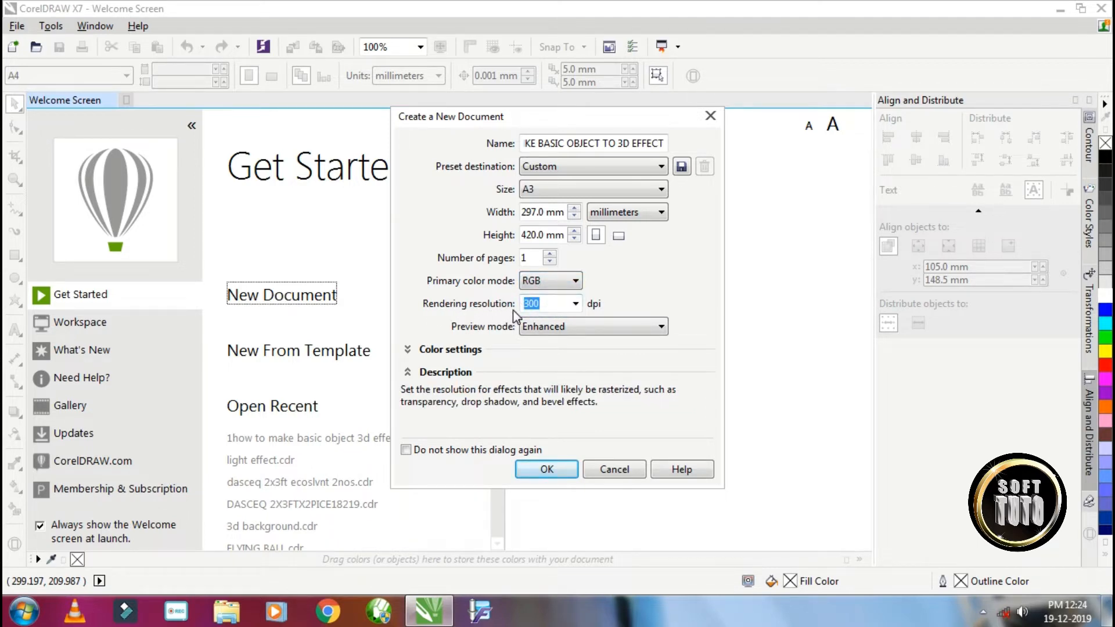
click(575, 303)
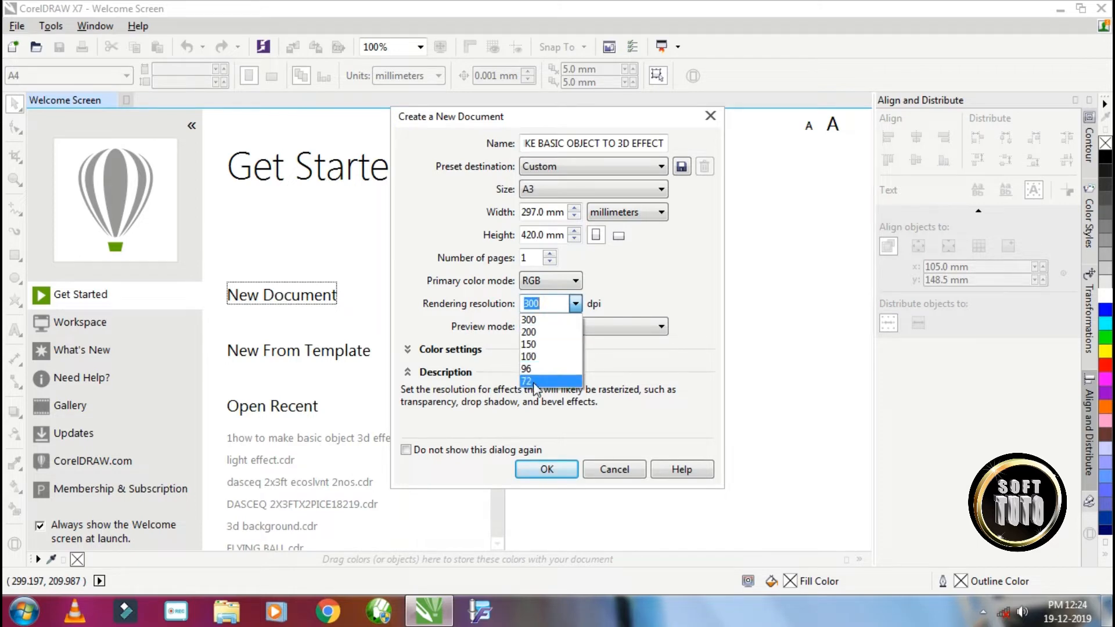
click(528, 323)
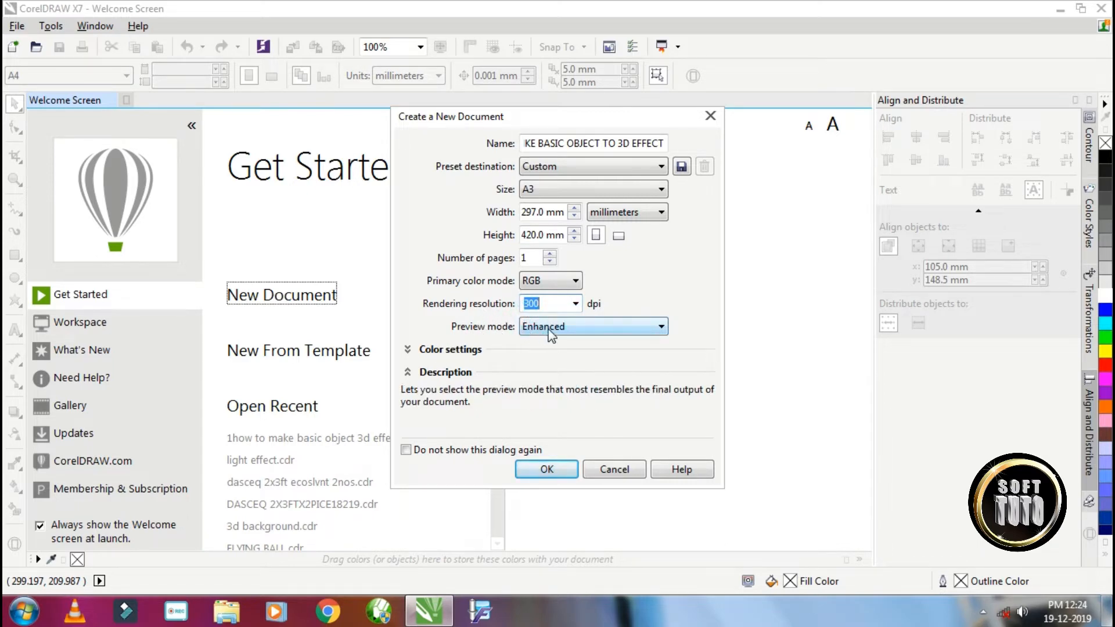
click(662, 328)
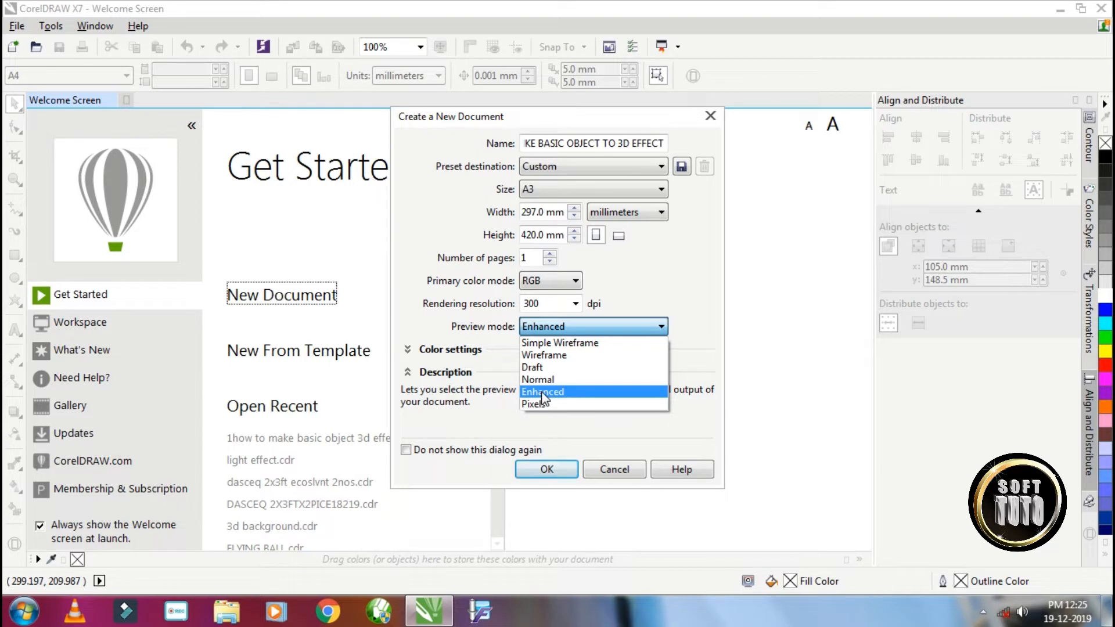
click(561, 392)
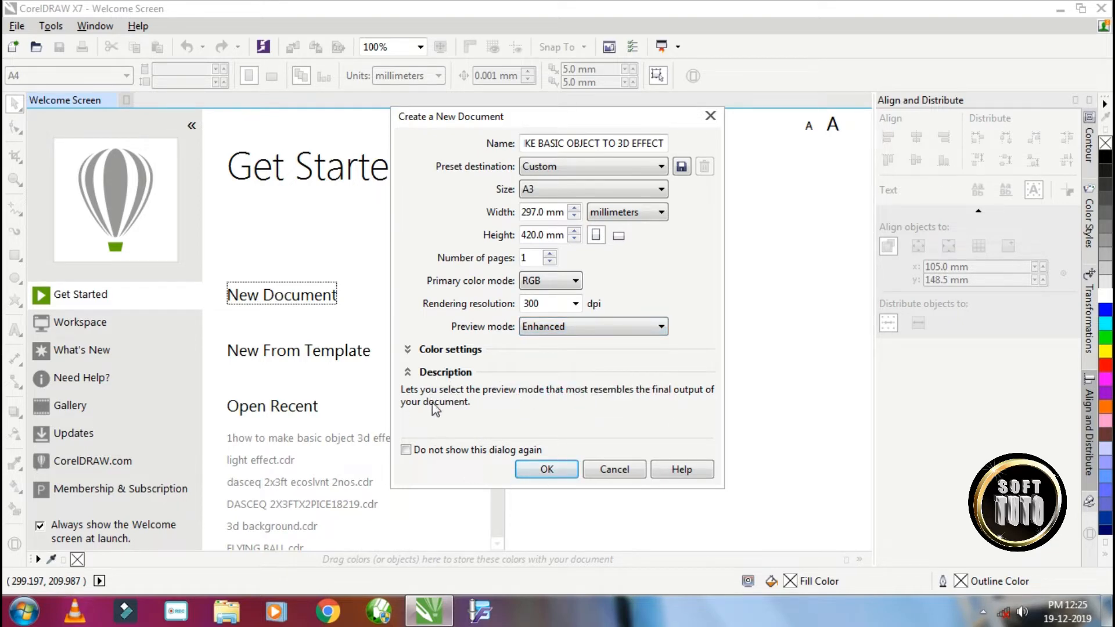
click(546, 471)
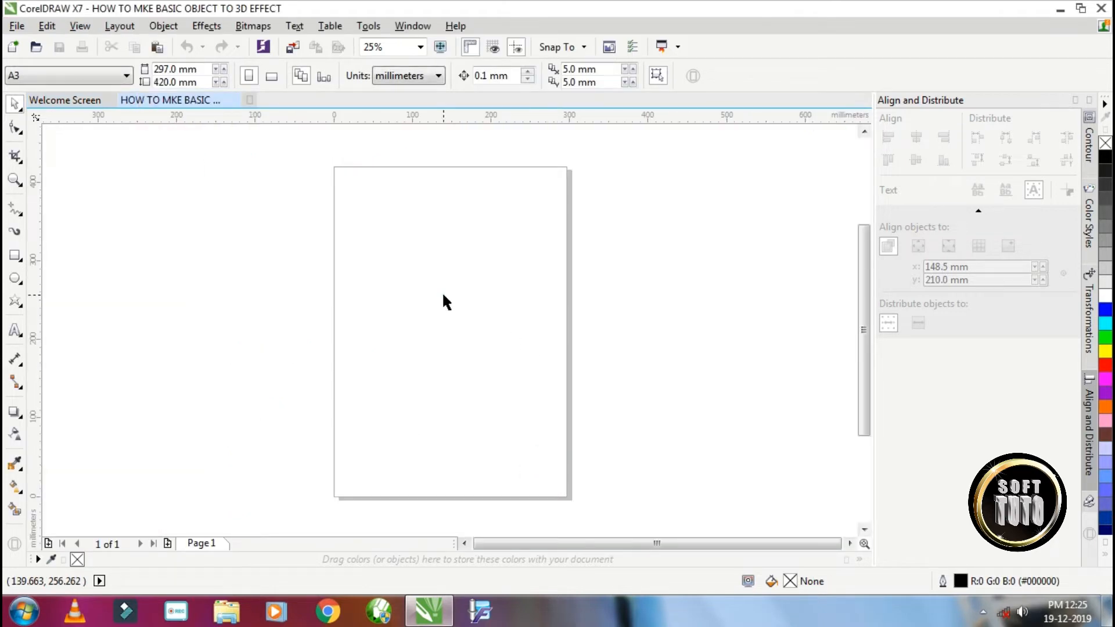
Paste the copied red 3D sphere group and center it on the page.
key(ctrl+v)
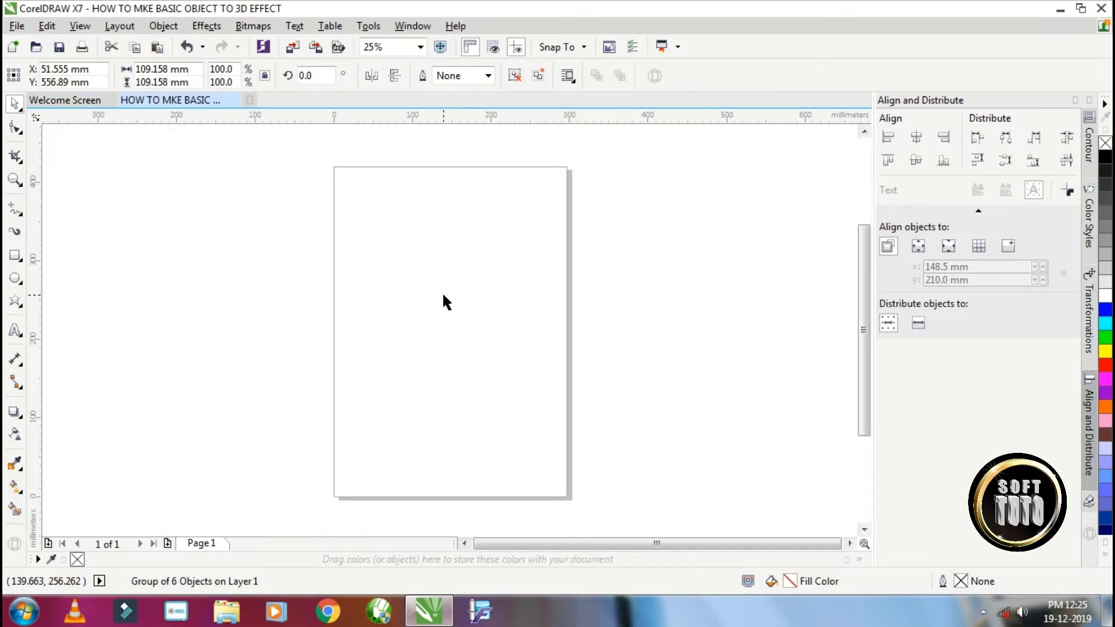
key(p)
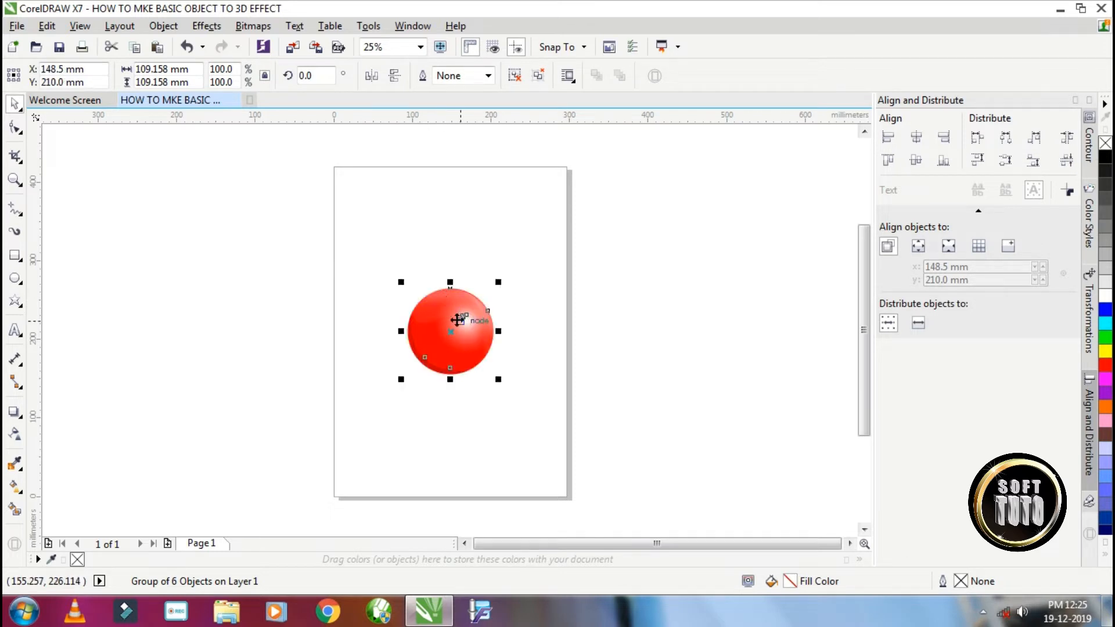
Add the bold artistic text "HOW TO MAKE THIS 3D SPHARE" and place it just above the red sphere.
click(17, 333)
click(370, 205)
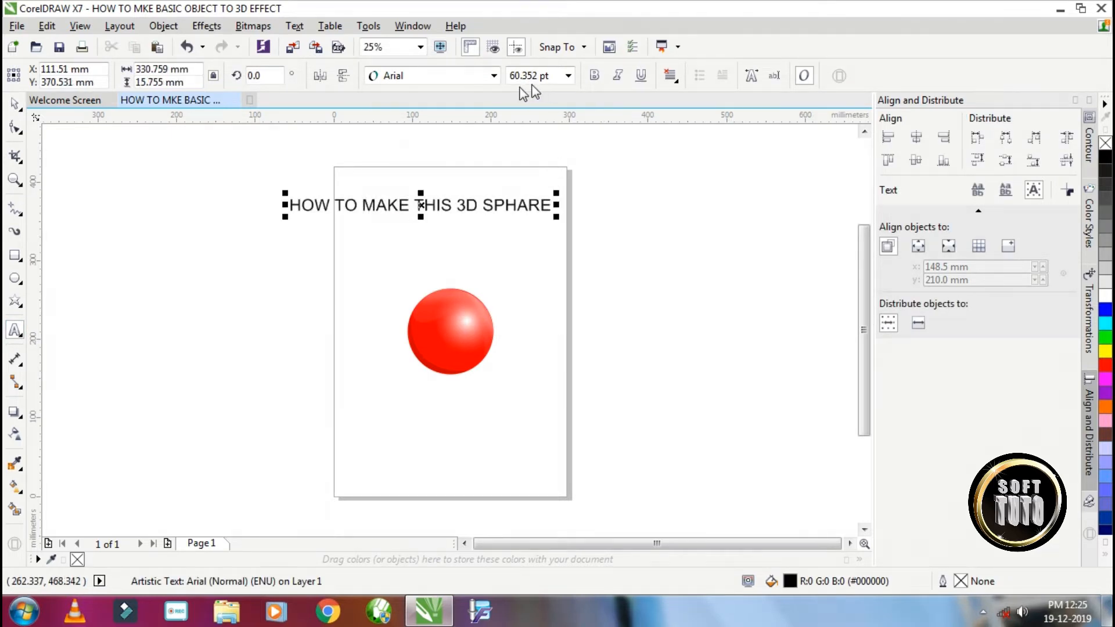
click(15, 103)
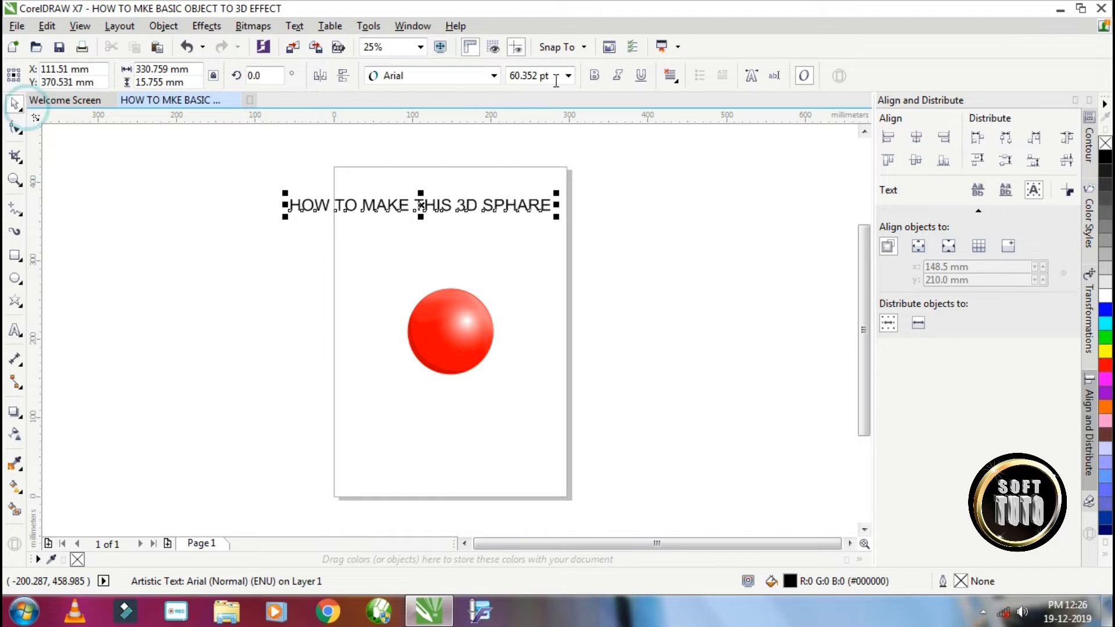
click(594, 75)
drag(430, 205, 469, 273)
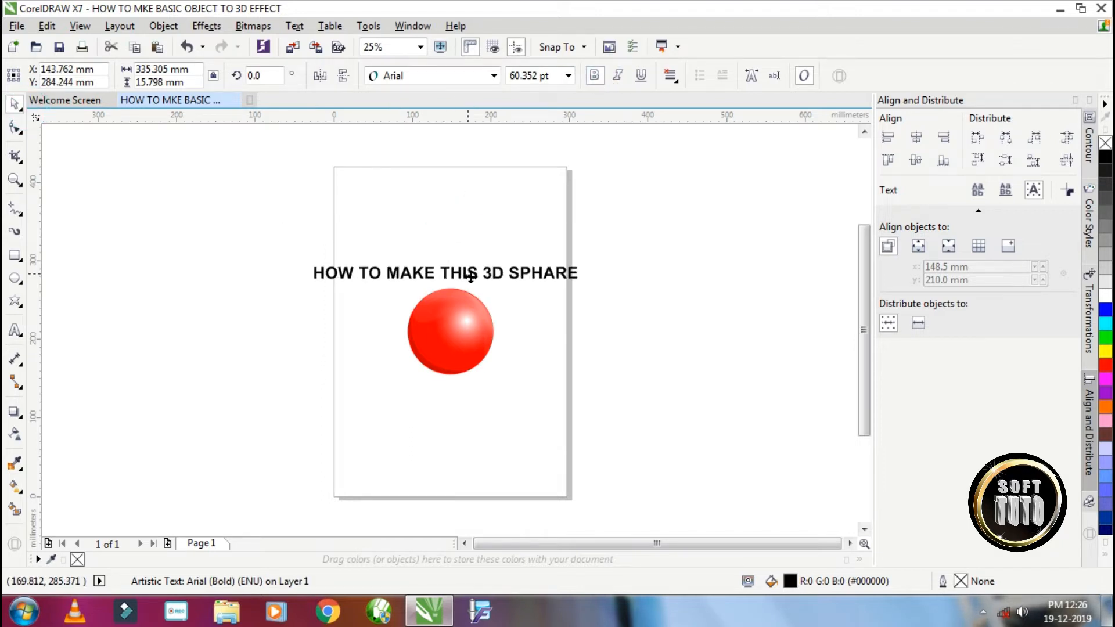
Group the heading text with the red sphere and move the group to the lower part of the page.
key(ctrl+a)
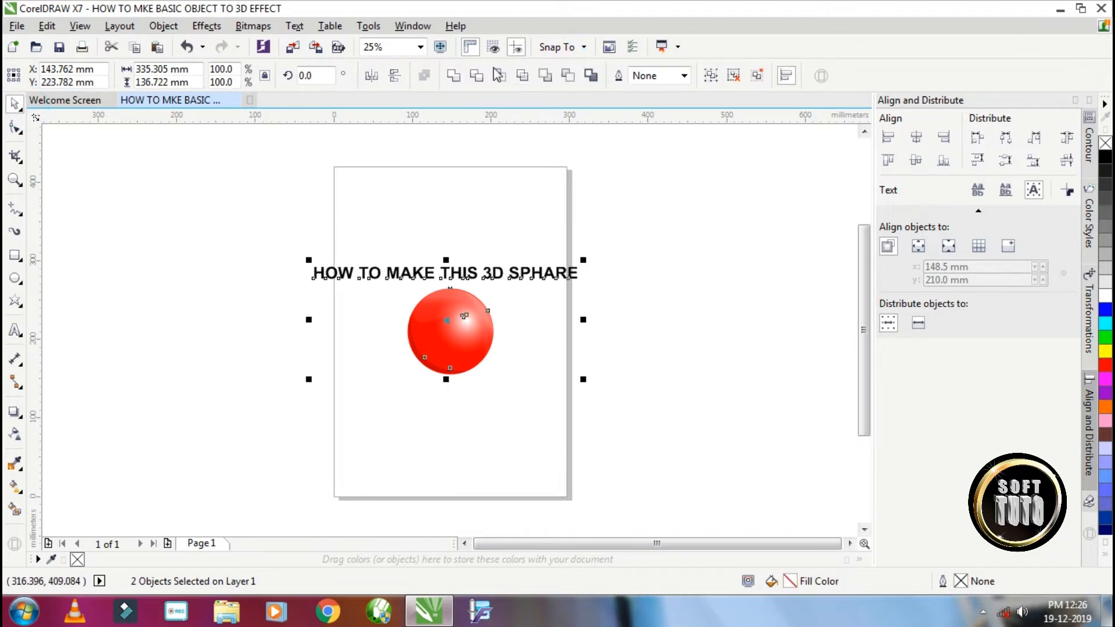
click(710, 77)
drag(462, 319, 466, 453)
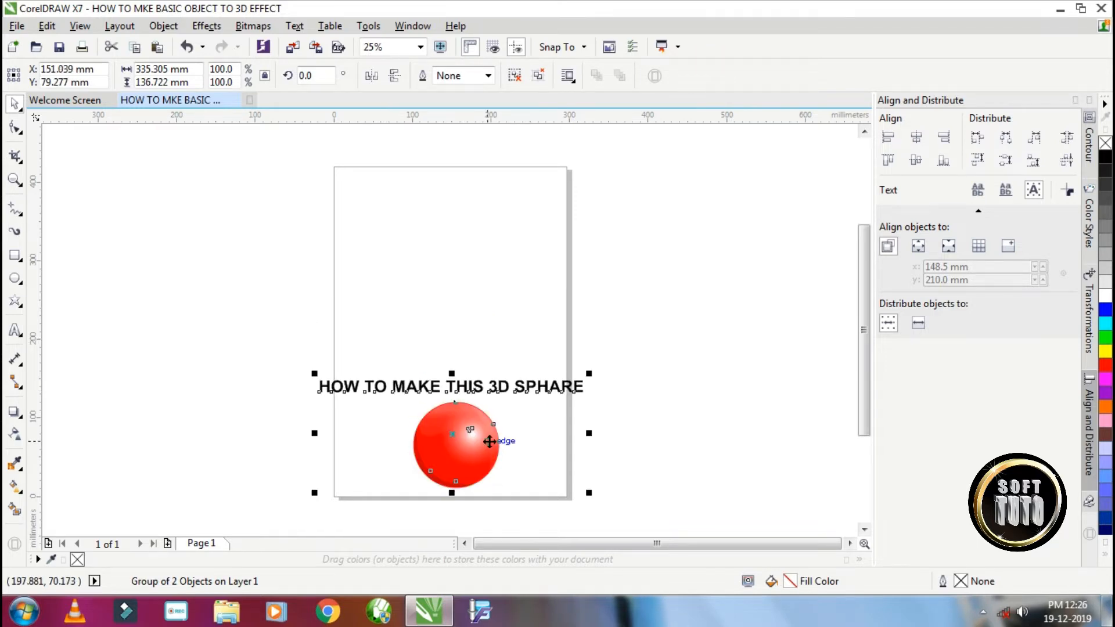
Draw a circle about 170 mm in diameter on the upper part of the page and place two copies to its right.
click(17, 283)
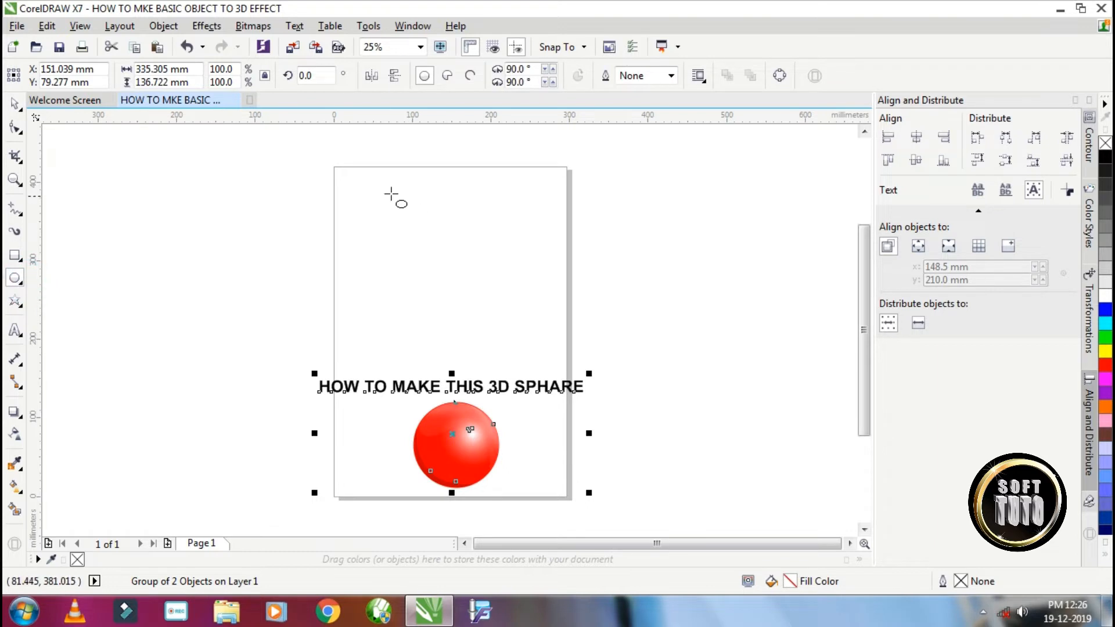
drag(379, 192, 512, 299)
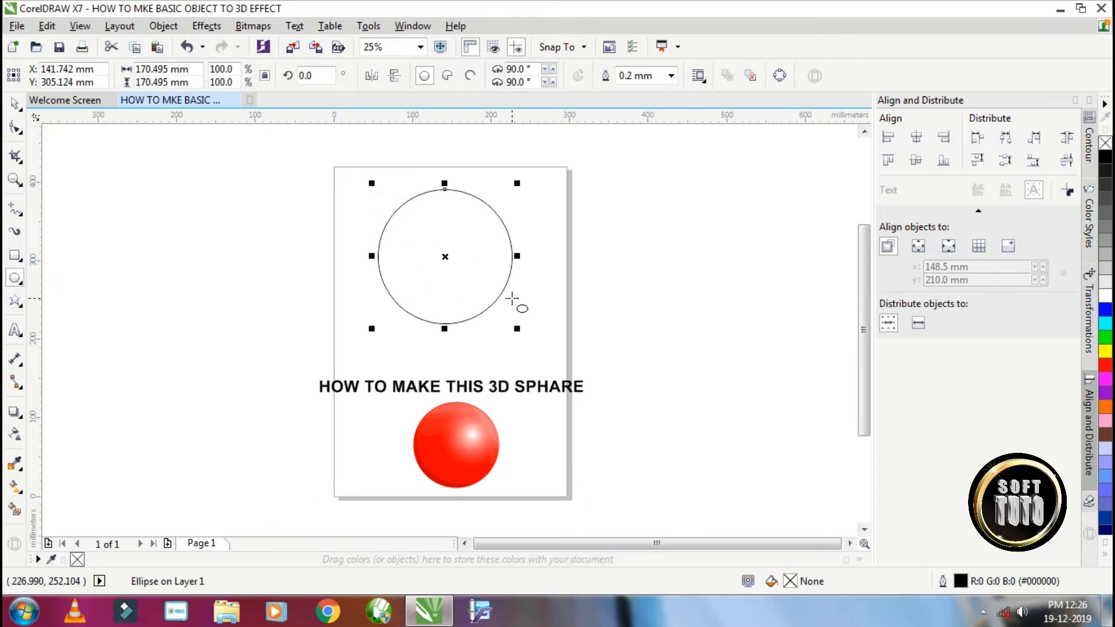
click(14, 109)
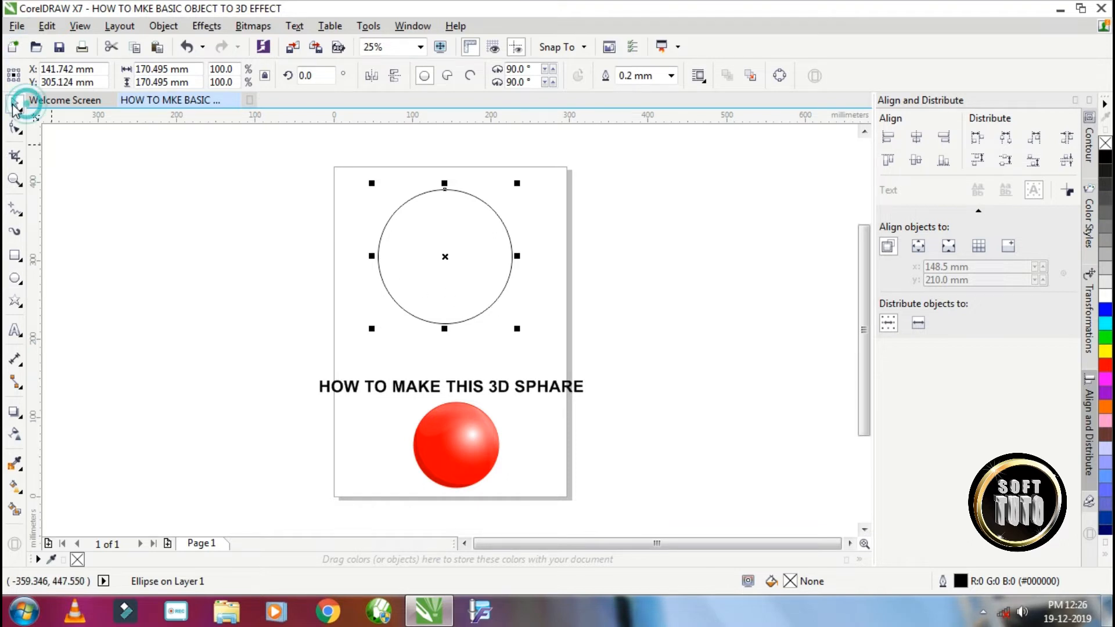
drag(444, 258, 739, 249)
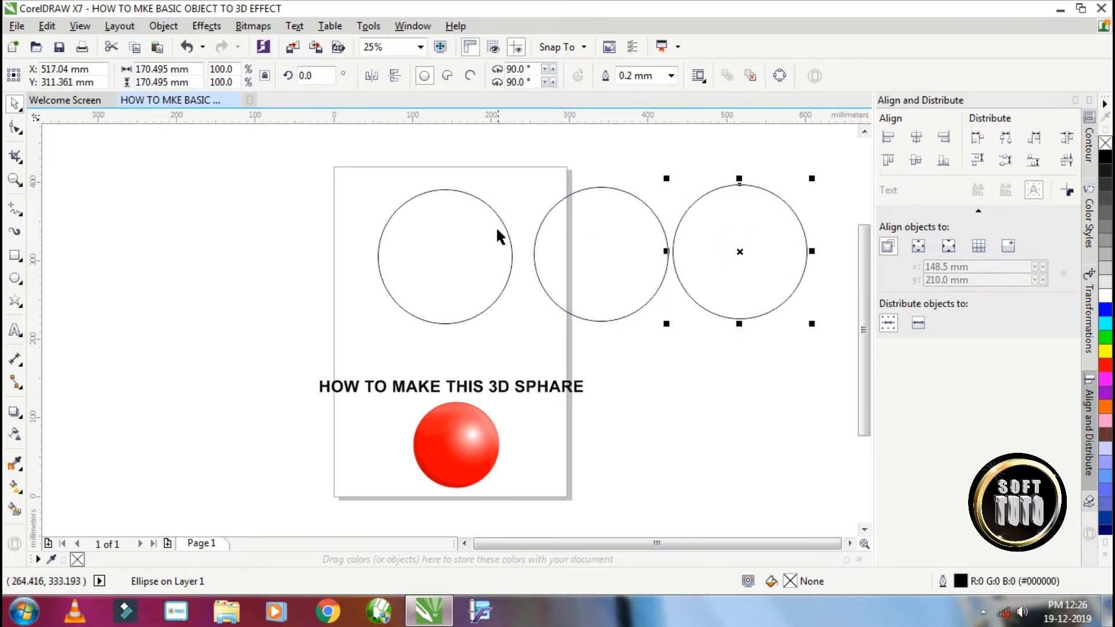
Fill the circle on the page with red and create a vertically flattened copy about 25 mm high at its top edge.
click(448, 230)
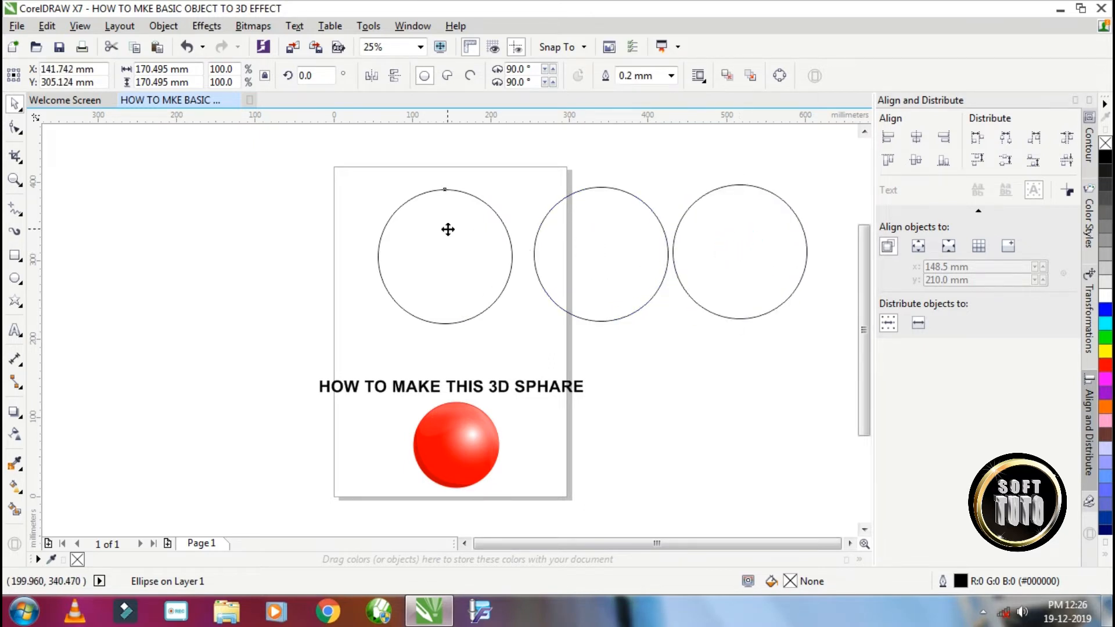
click(1105, 367)
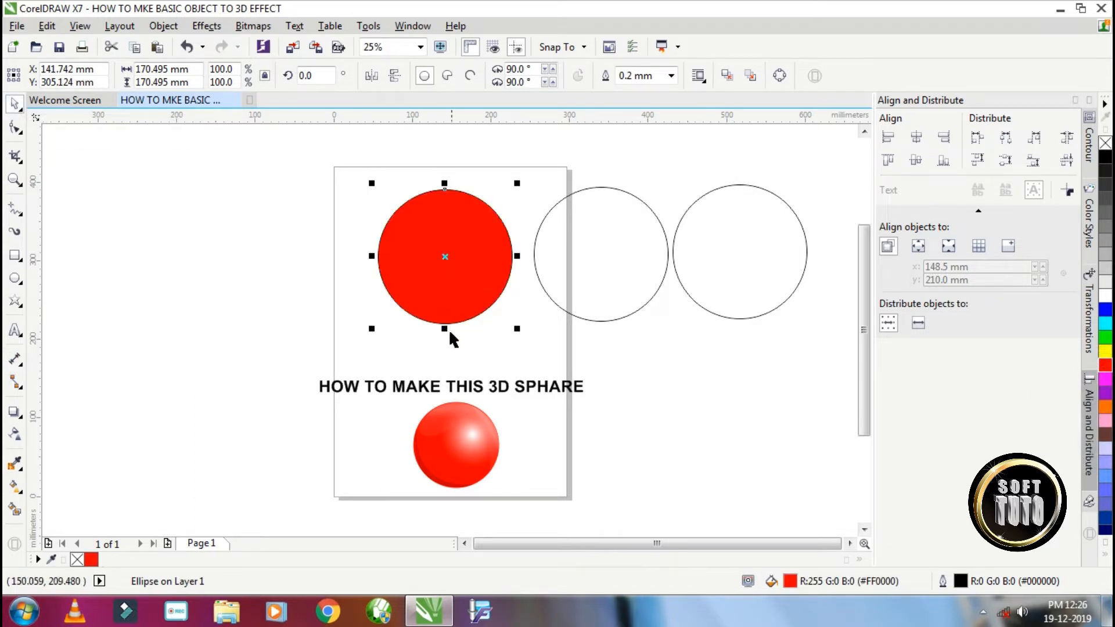
drag(445, 328, 452, 215)
right_click(451, 215)
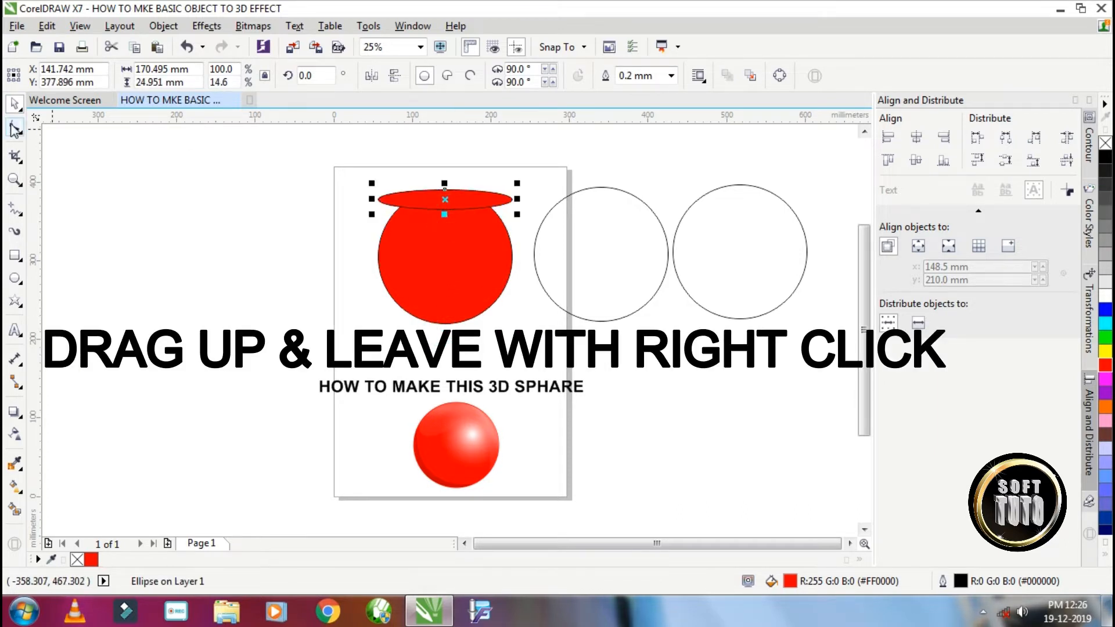
Convert the flattened ellipse to curves and move its side and lower nodes to form a wavy highlight shape inside the red circle.
click(16, 129)
key(ctrl+q)
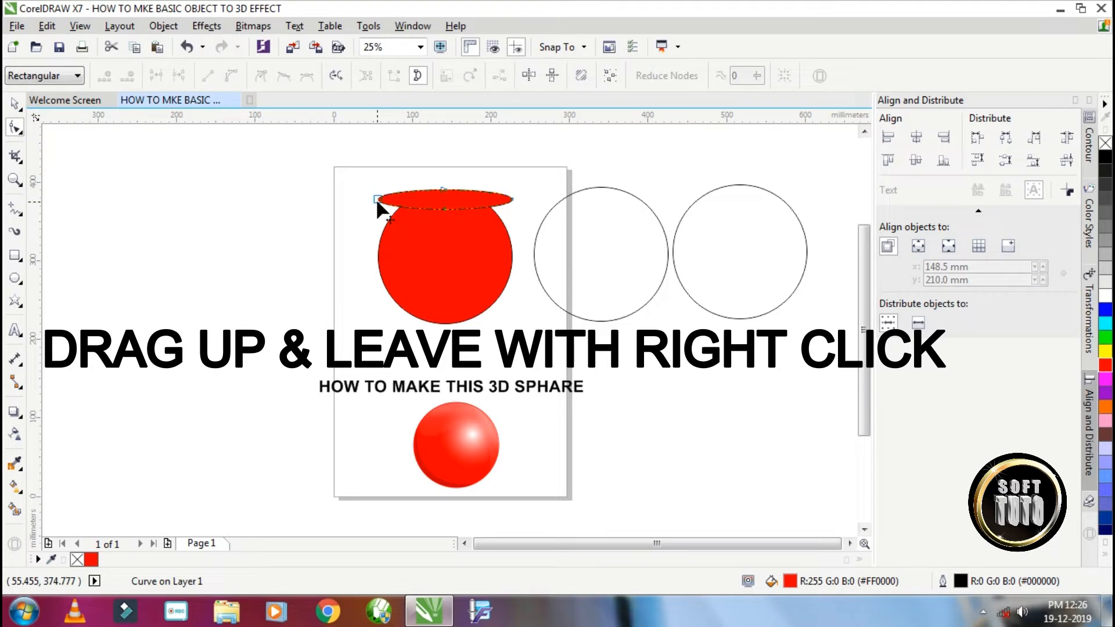
drag(377, 201, 378, 243)
drag(510, 196, 437, 277)
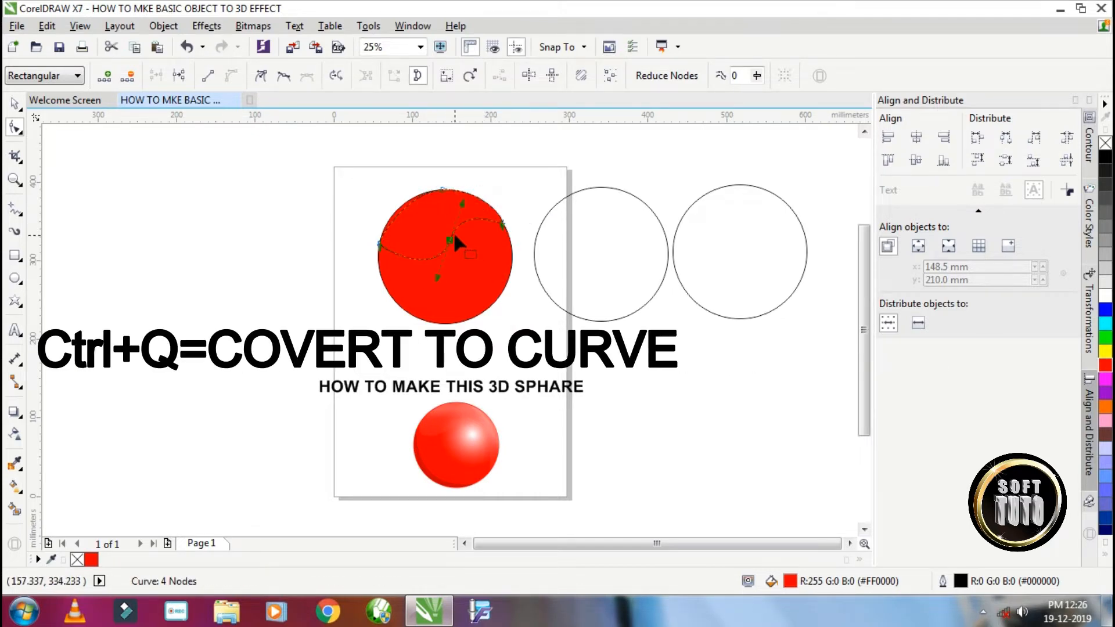
drag(450, 240, 441, 224)
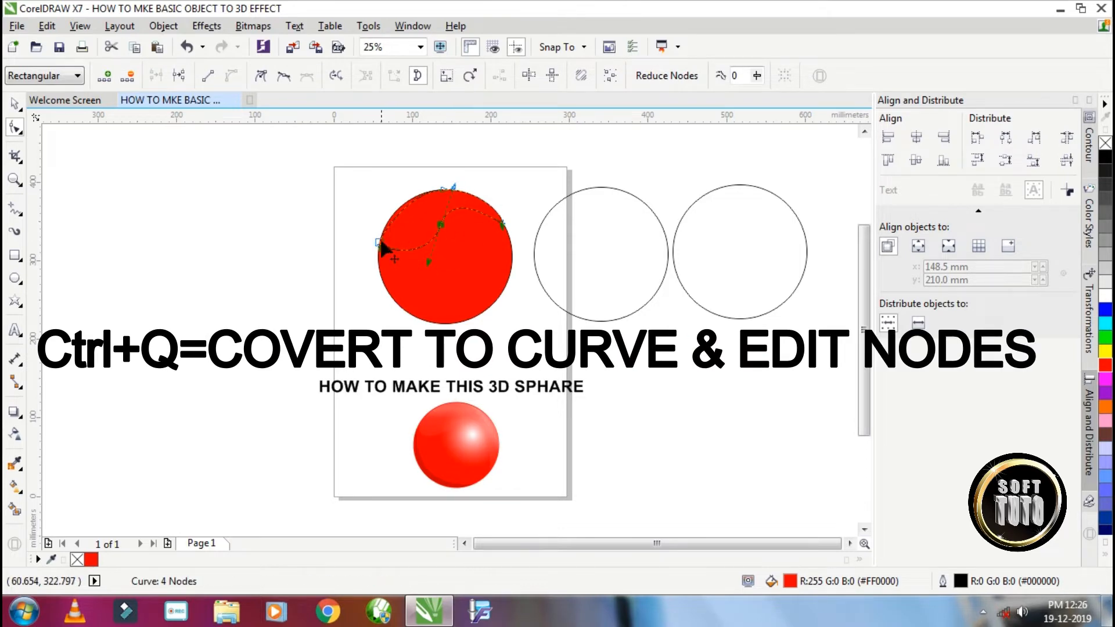
Make the highlight's right node a cusp and adjust the left and top node handles so the upper edge follows the circle's outline.
scroll(381, 245, up, 3)
scroll(368, 269, down, 2)
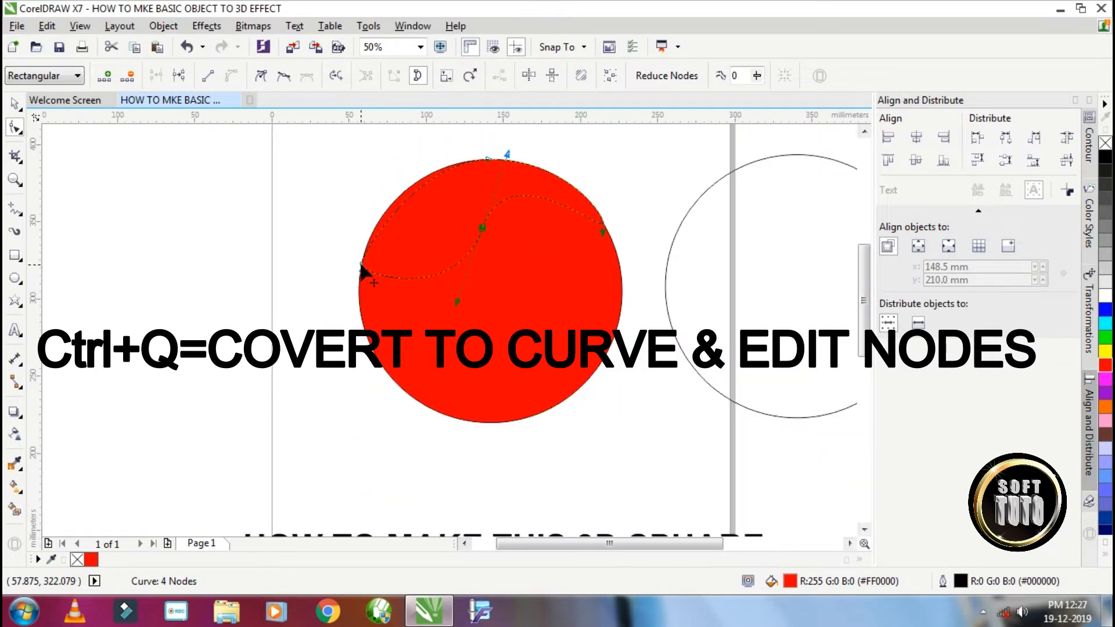
drag(337, 222, 394, 302)
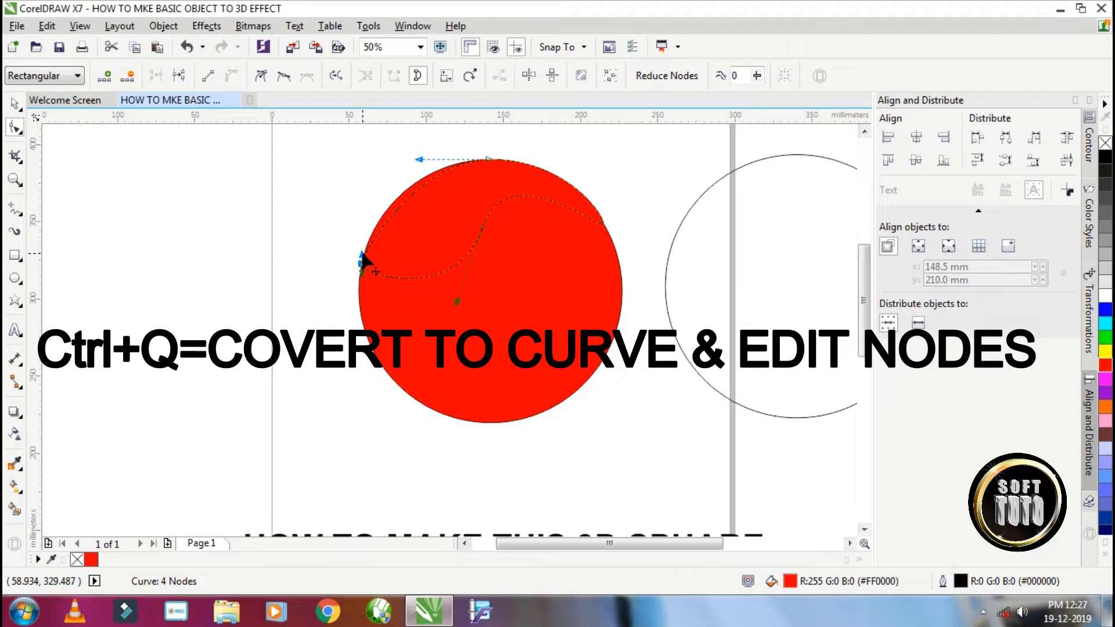
drag(363, 258, 378, 214)
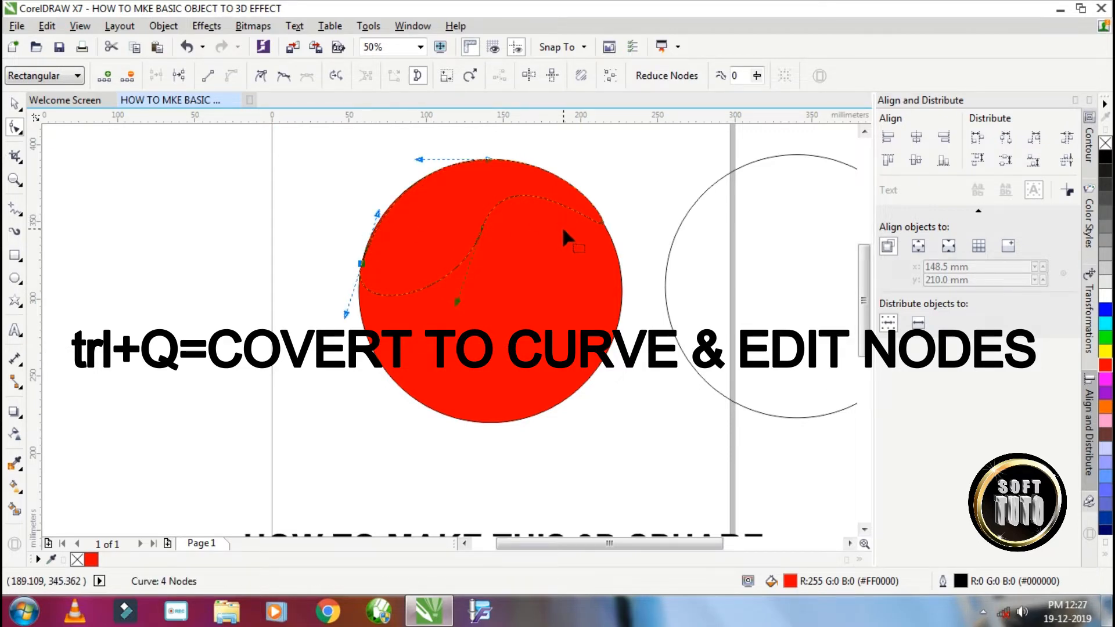
scroll(640, 241, up, 4)
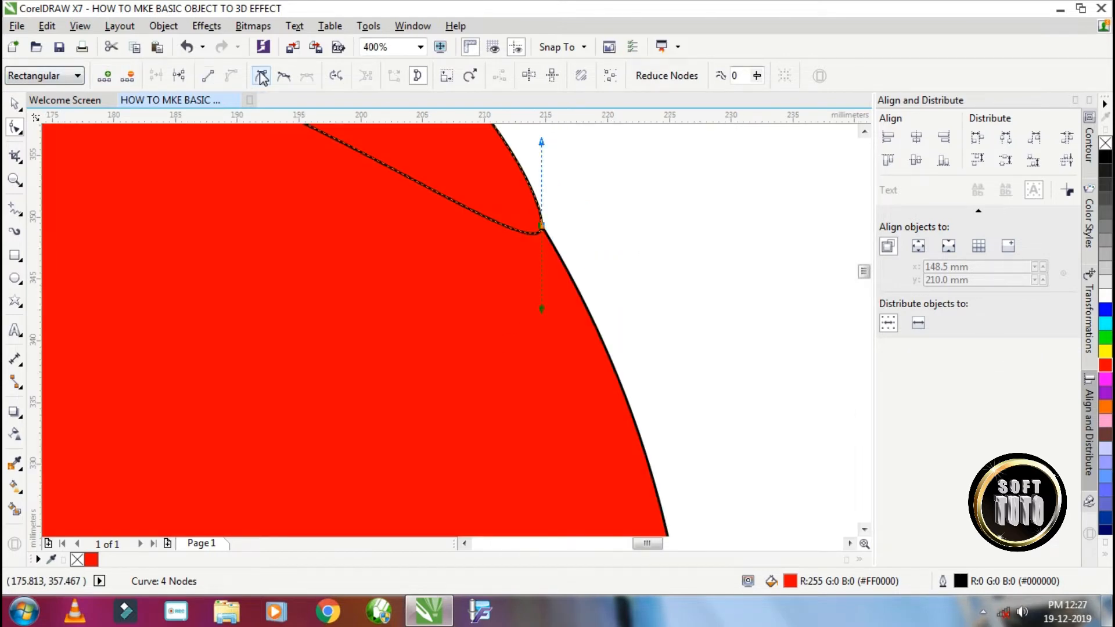
scroll(329, 198, down, 3)
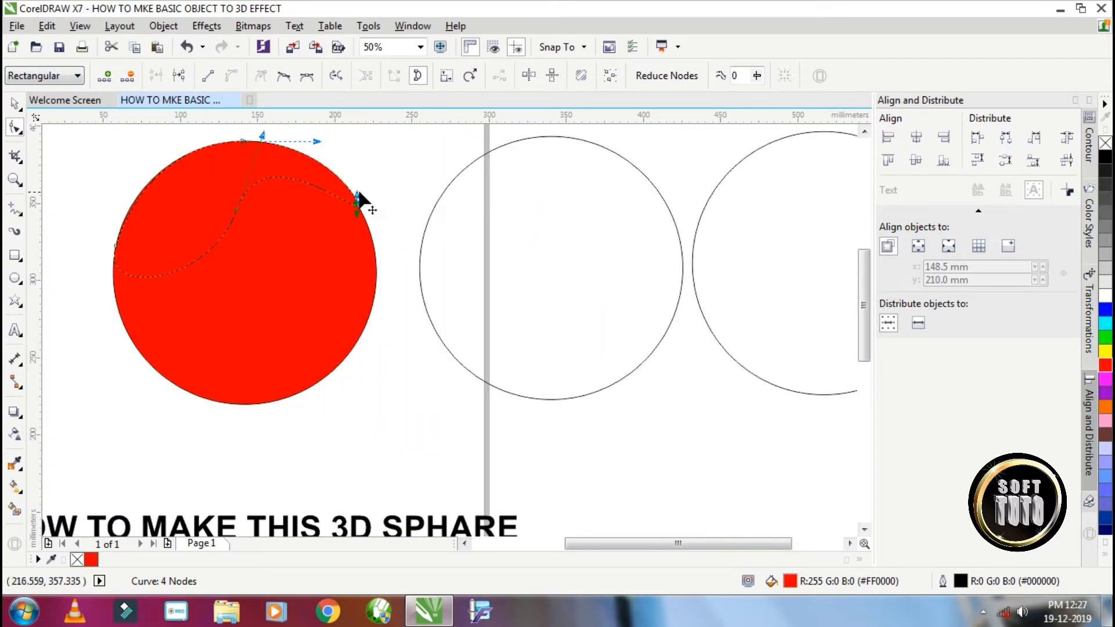
mouse_move(317, 142)
mouse_down()
mouse_move(319, 155)
mouse_move(325, 142)
mouse_up()
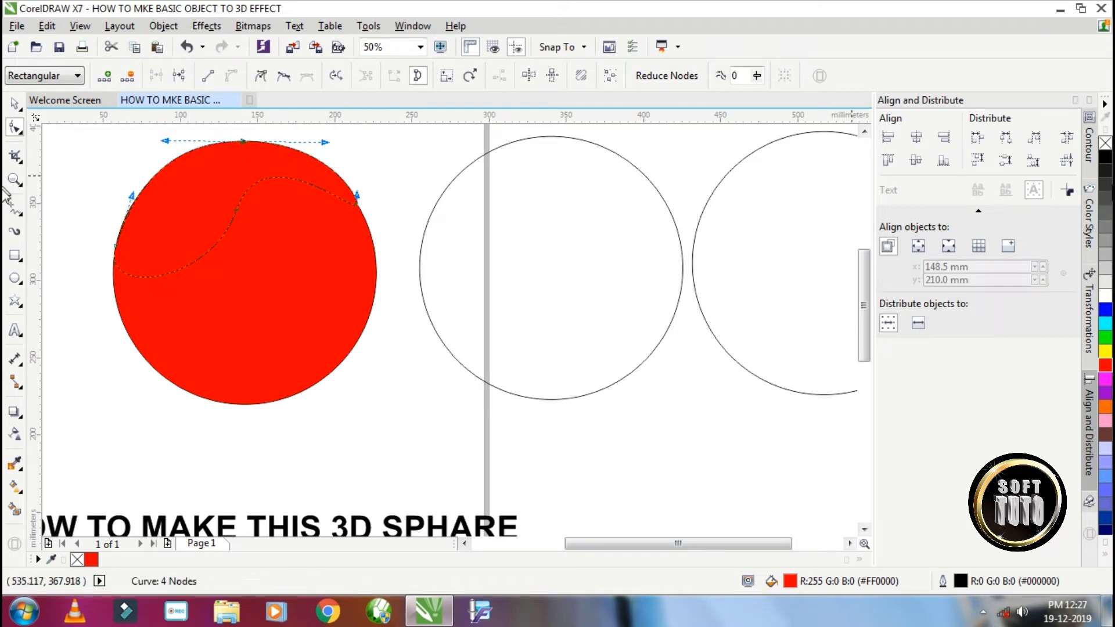
Fill the highlight shape with white and pull its upper edge slightly inside the circle, leaving a thin red rim.
click(1105, 296)
scroll(237, 149, up, 2)
scroll(217, 198, down, 1)
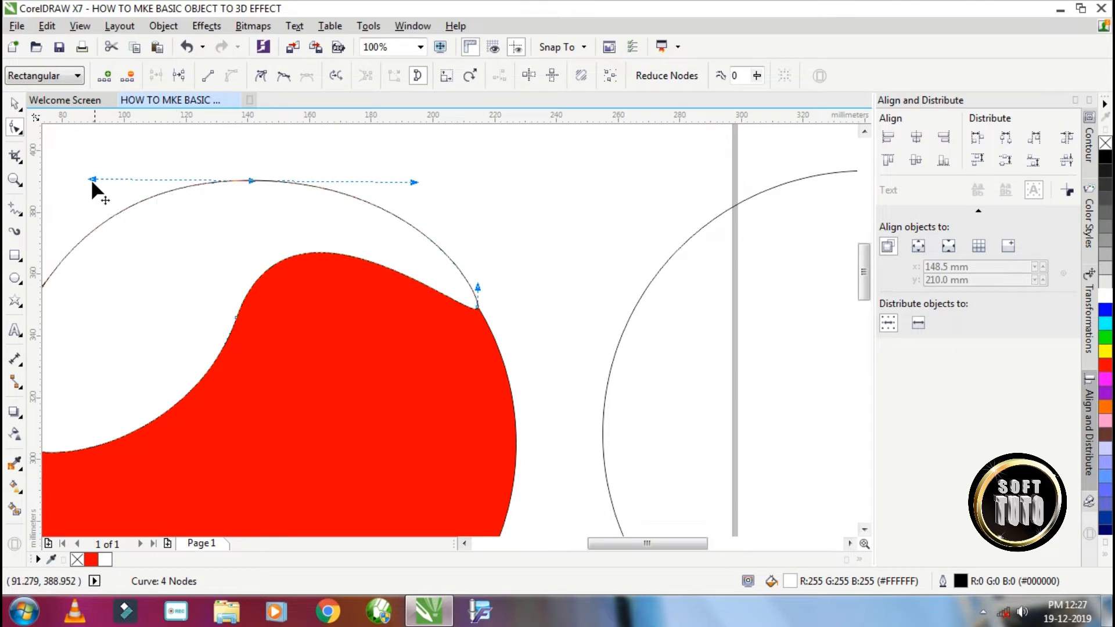
mouse_move(92, 179)
mouse_down()
mouse_move(82, 190)
mouse_move(96, 194)
mouse_up()
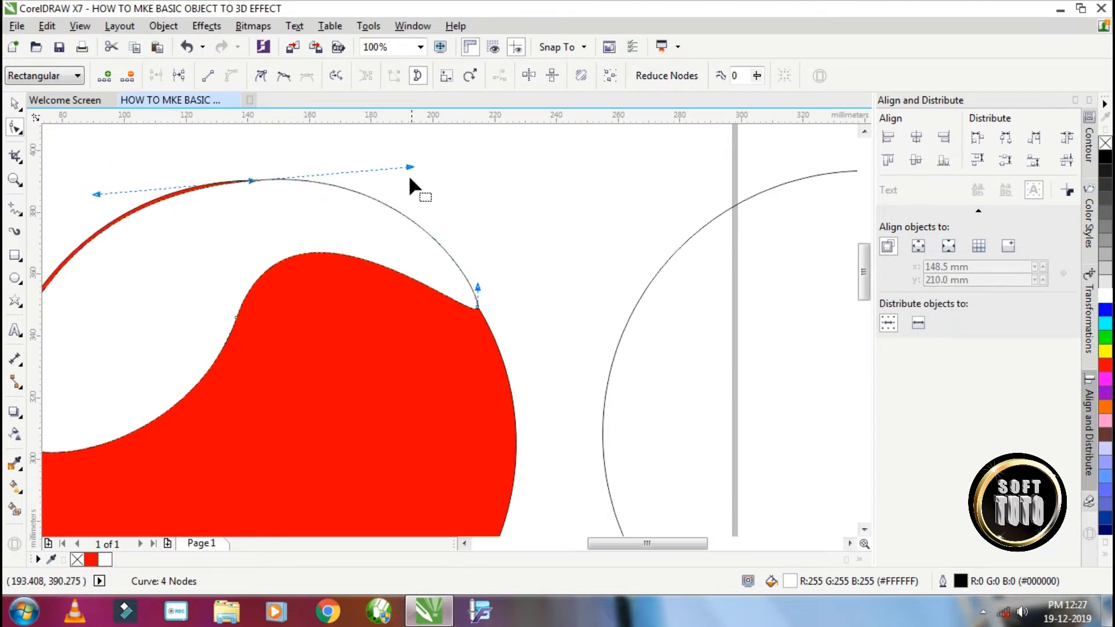
drag(409, 166, 387, 176)
drag(478, 287, 462, 284)
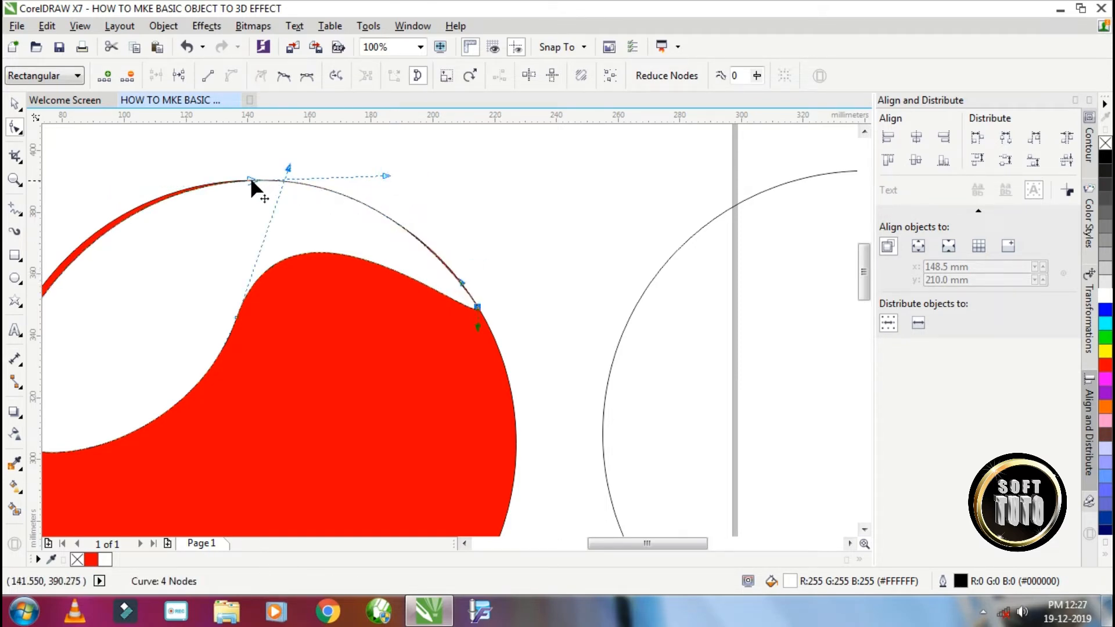
mouse_move(250, 179)
mouse_down()
mouse_move(238, 183)
mouse_move(247, 187)
mouse_up()
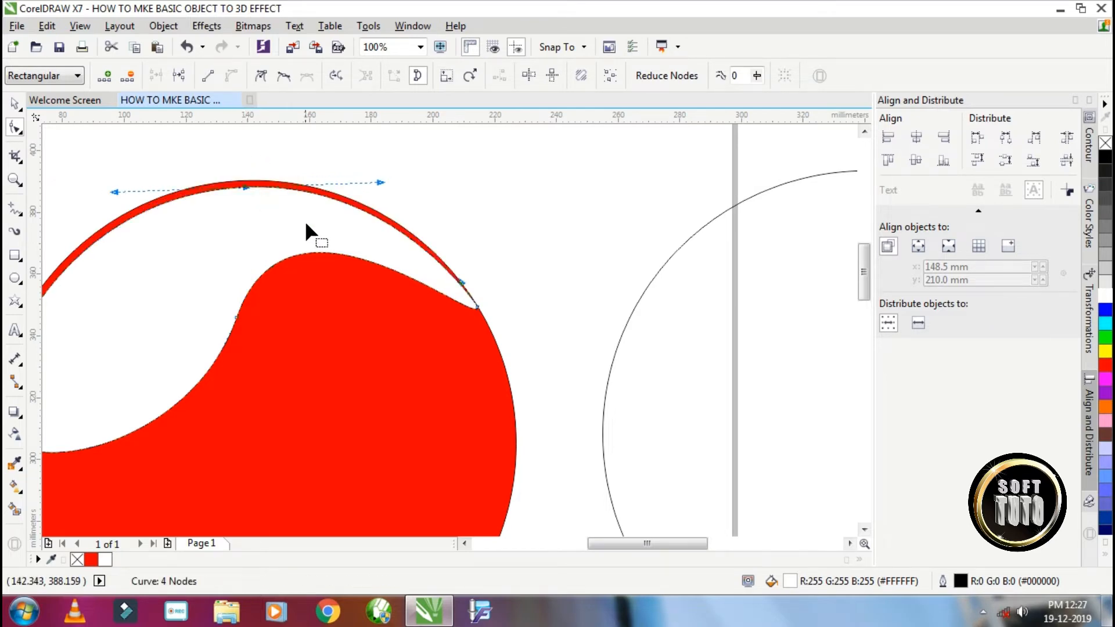
scroll(306, 224, down, 2)
scroll(273, 218, up, 1)
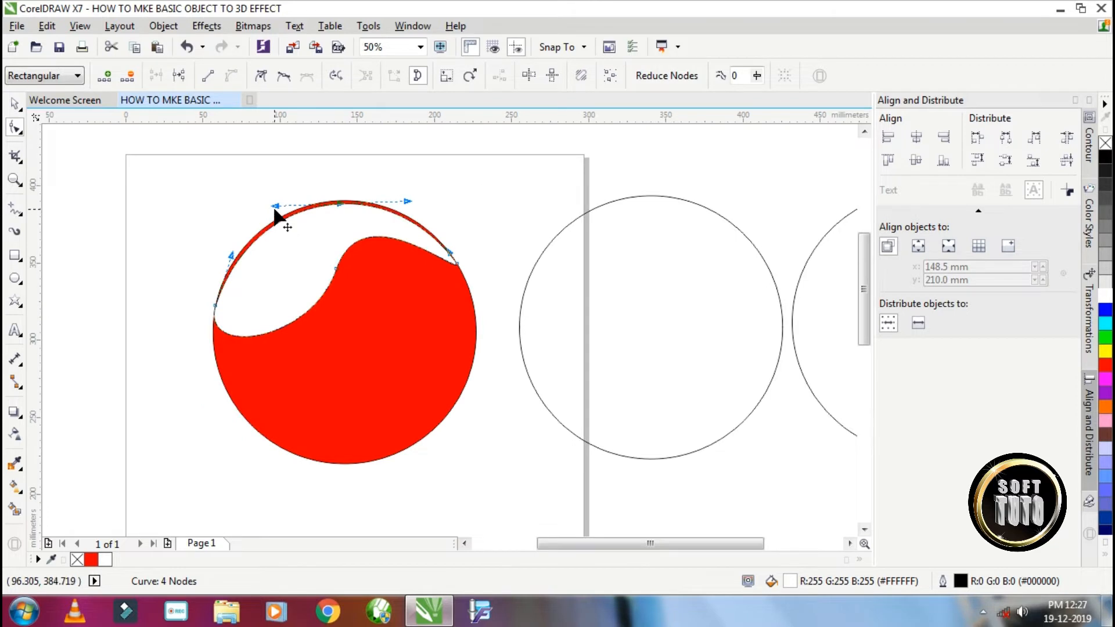
drag(277, 208, 276, 204)
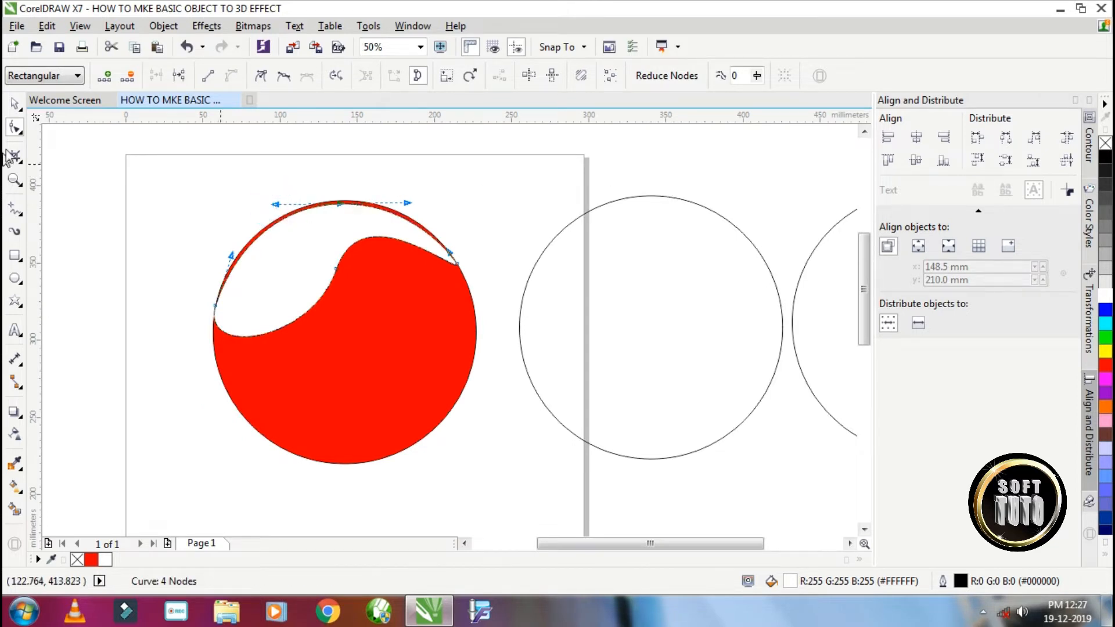
Apply a vertical linear fountain fill from white to the circle's sampled red on the highlight shape, moving the gradient midpoint slightly upward.
click(15, 107)
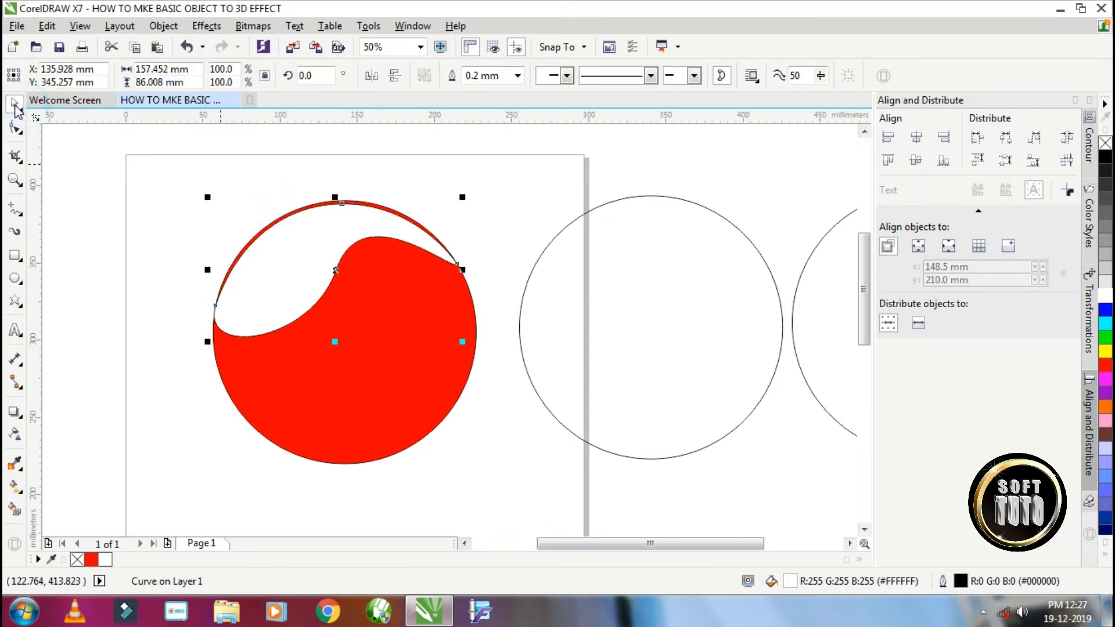
click(17, 494)
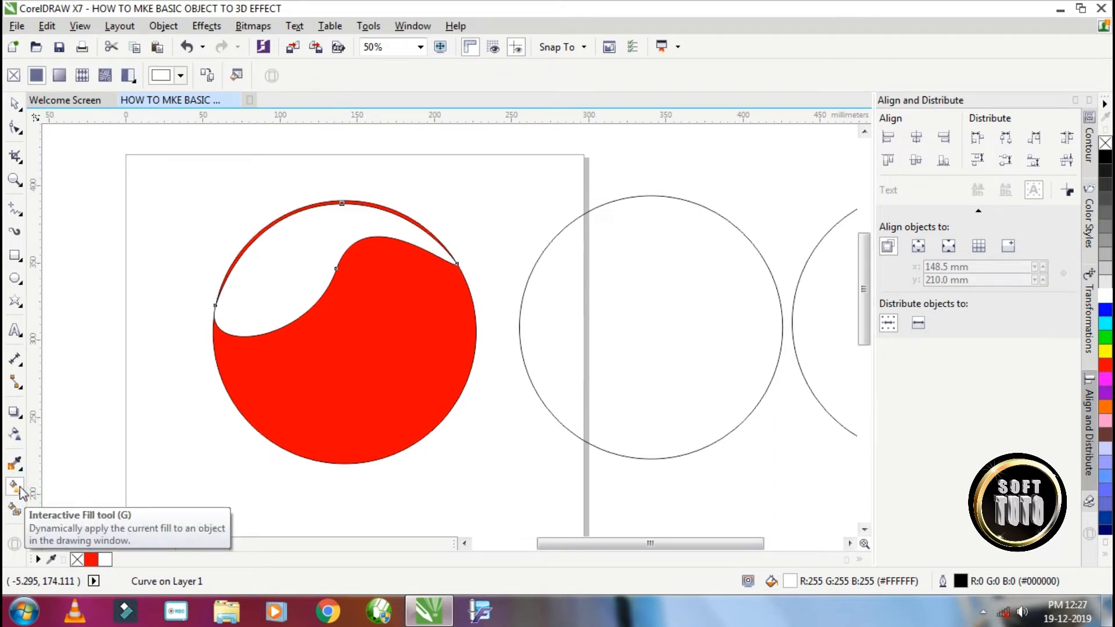
click(21, 491)
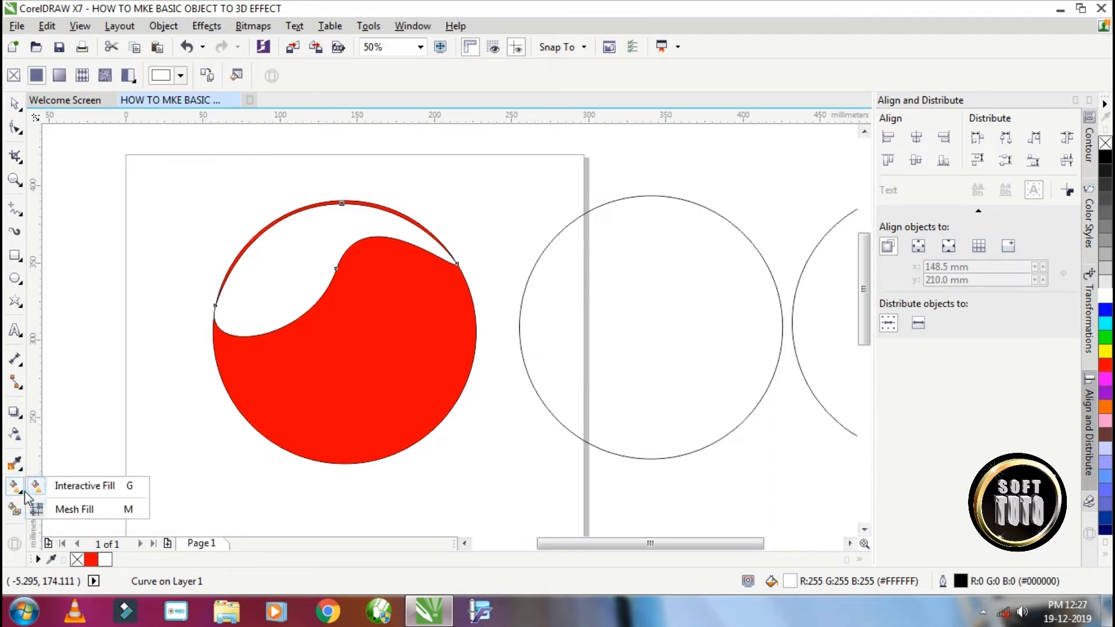
click(94, 492)
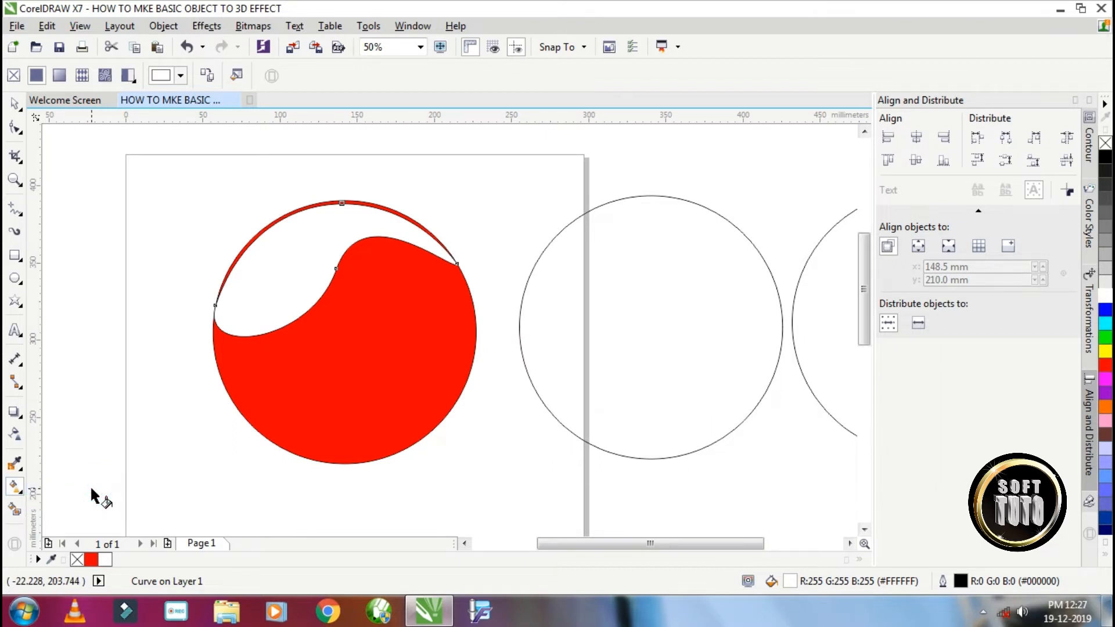
drag(336, 212, 336, 343)
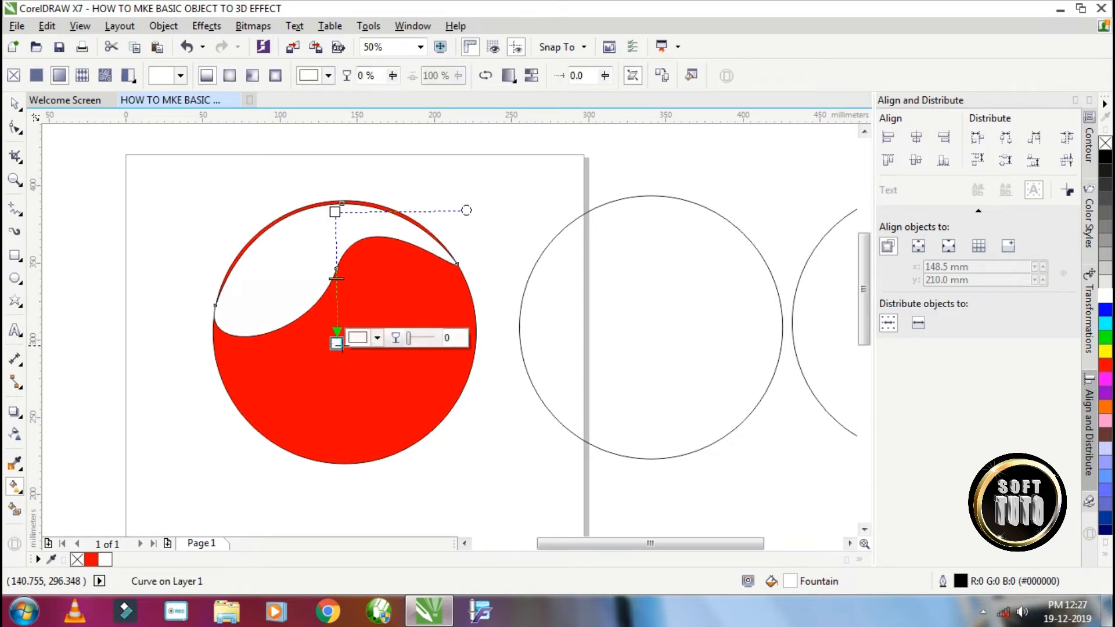
click(377, 339)
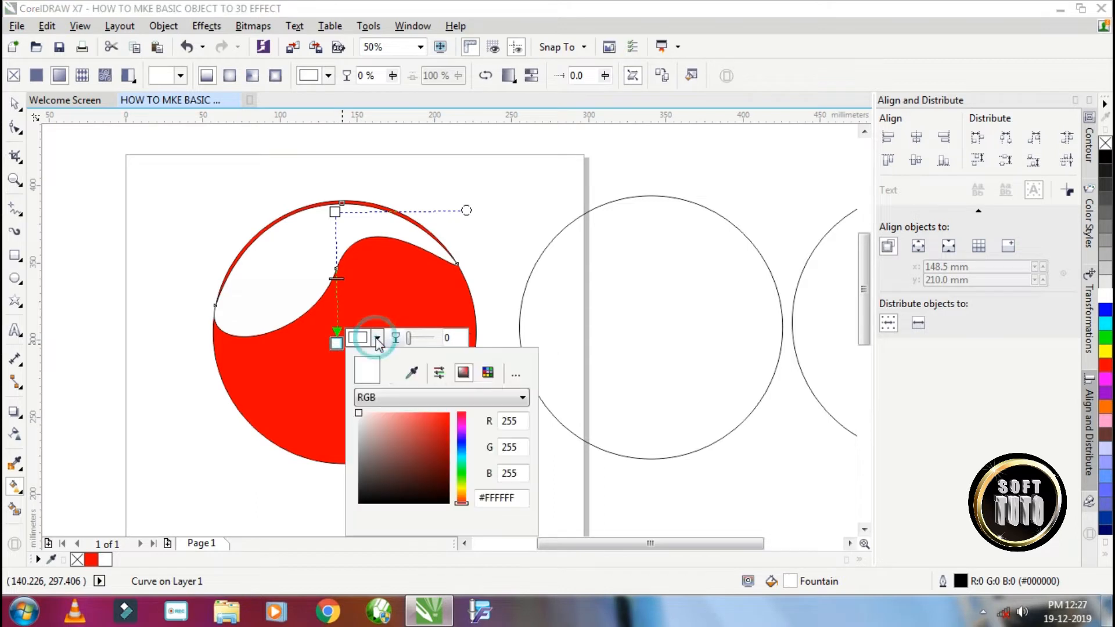
click(413, 375)
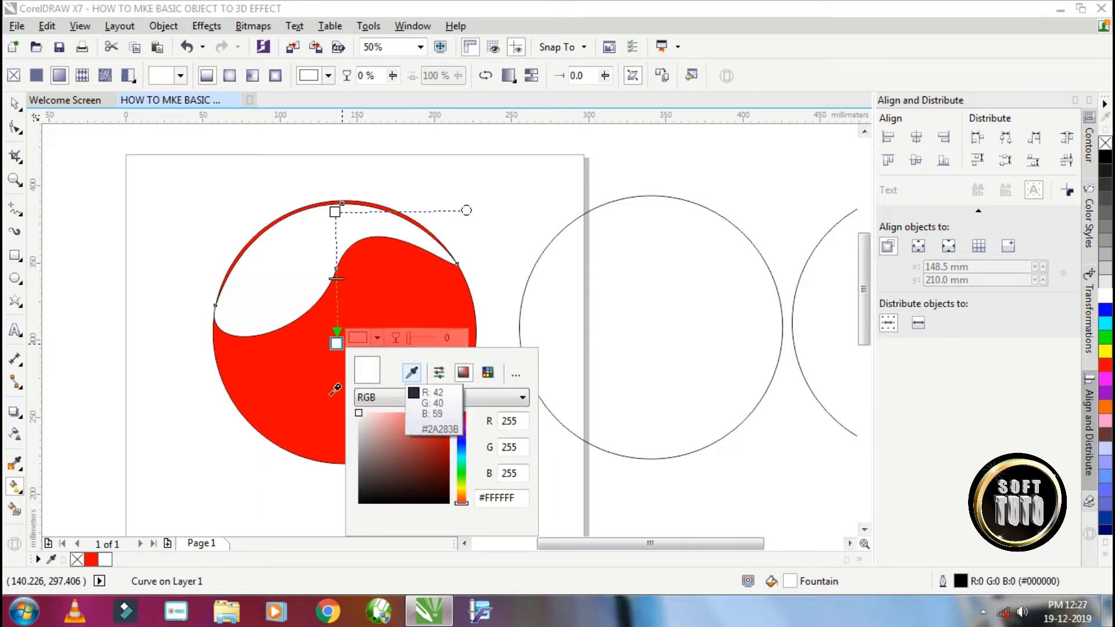
click(297, 365)
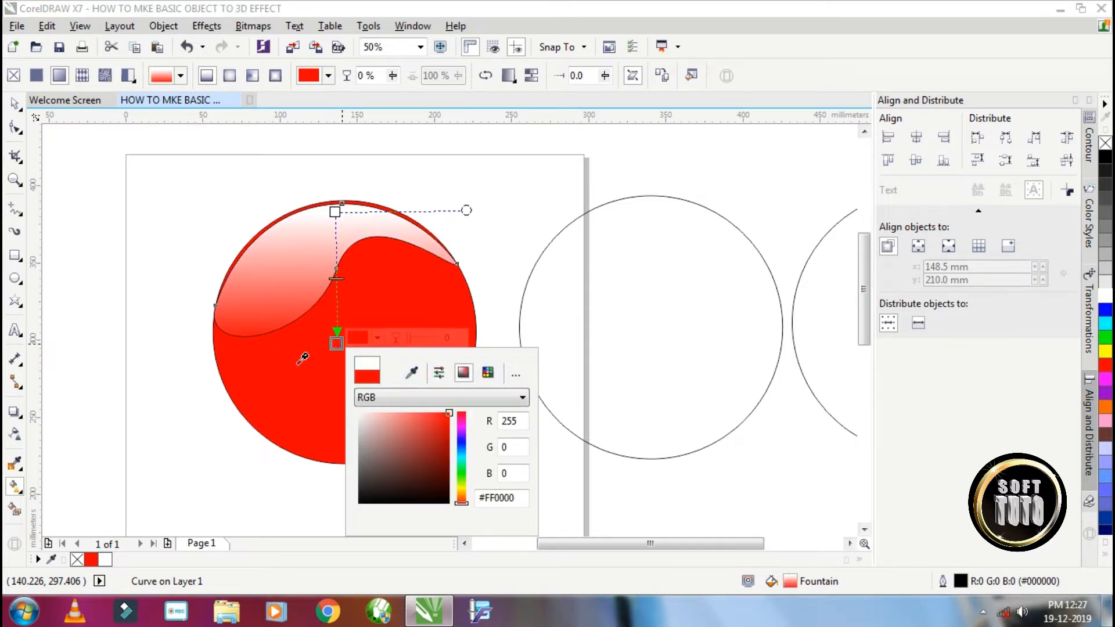
click(344, 276)
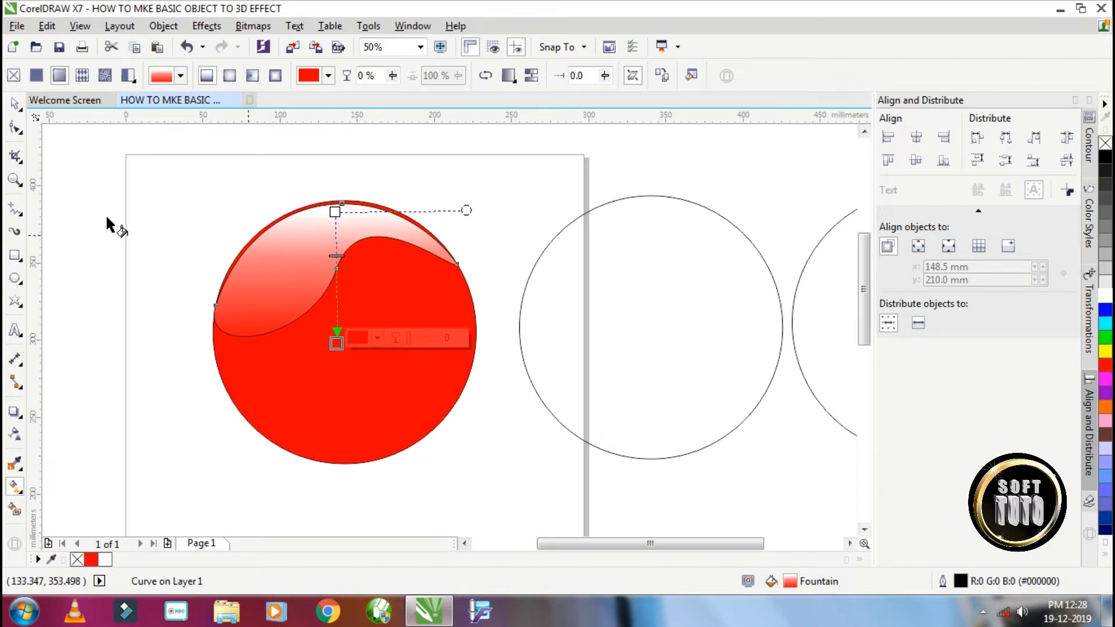
Try linear and elliptical fountain transparencies on the highlight shape, keeping the Normal merge mode.
click(15, 107)
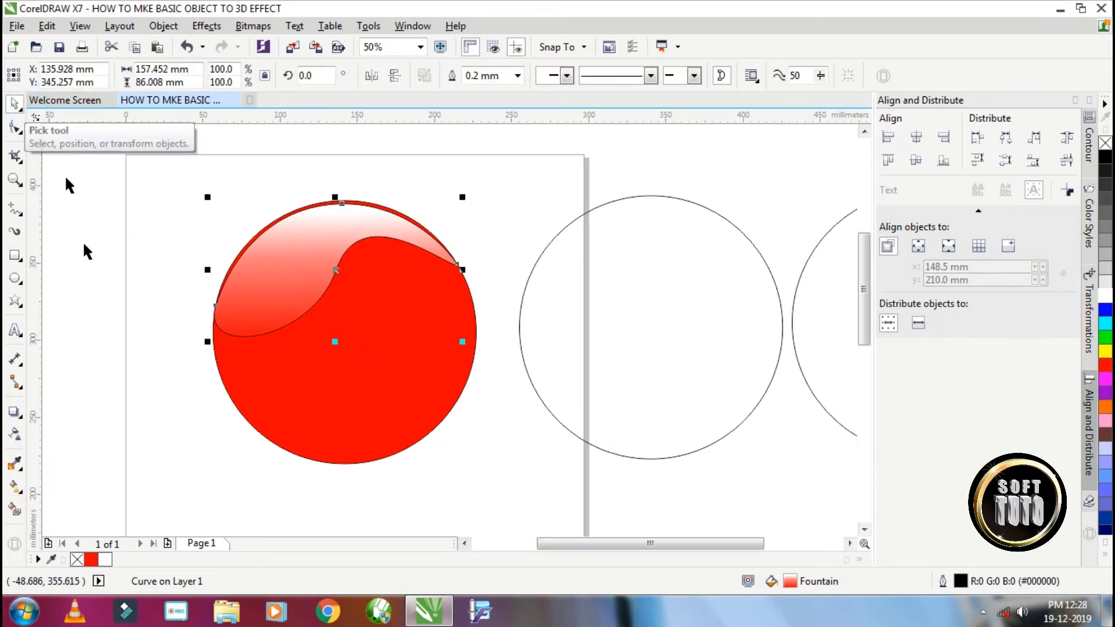
click(15, 436)
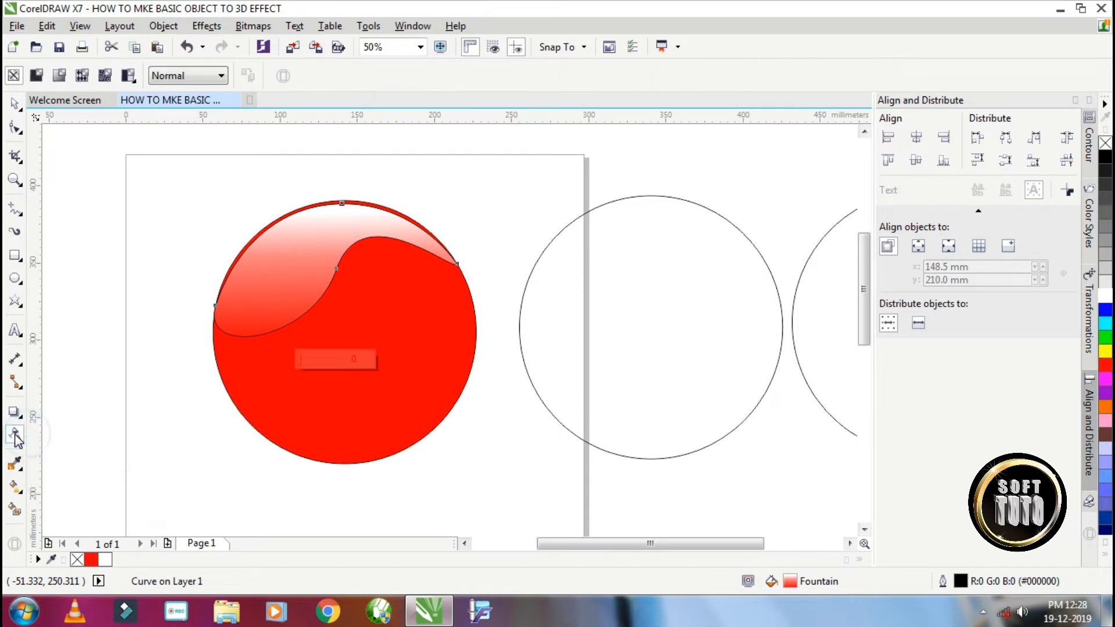
click(60, 76)
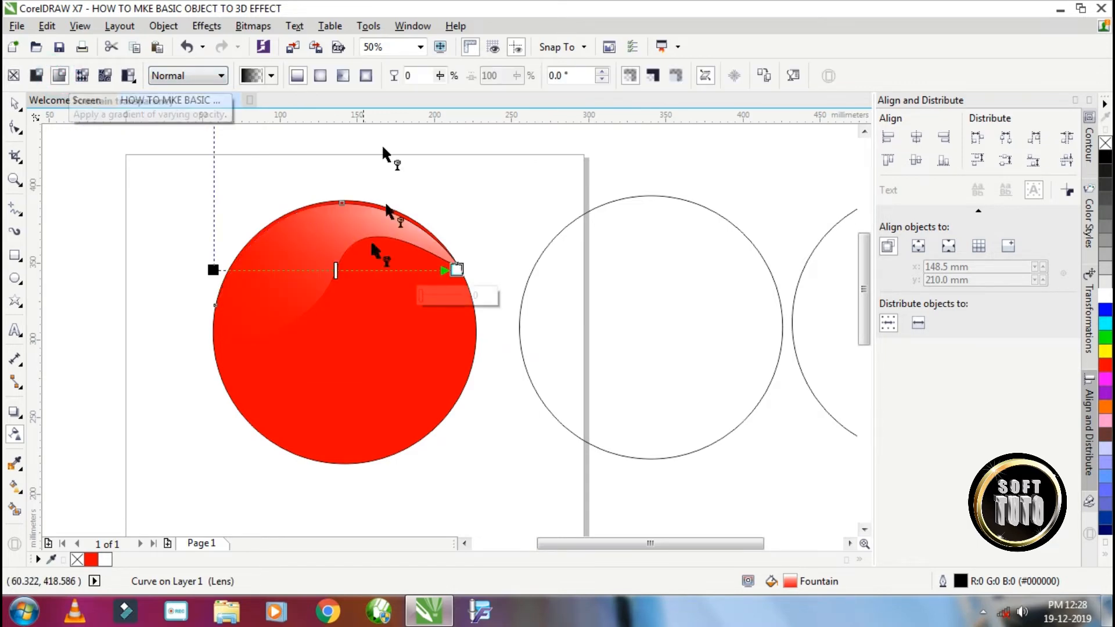
click(320, 75)
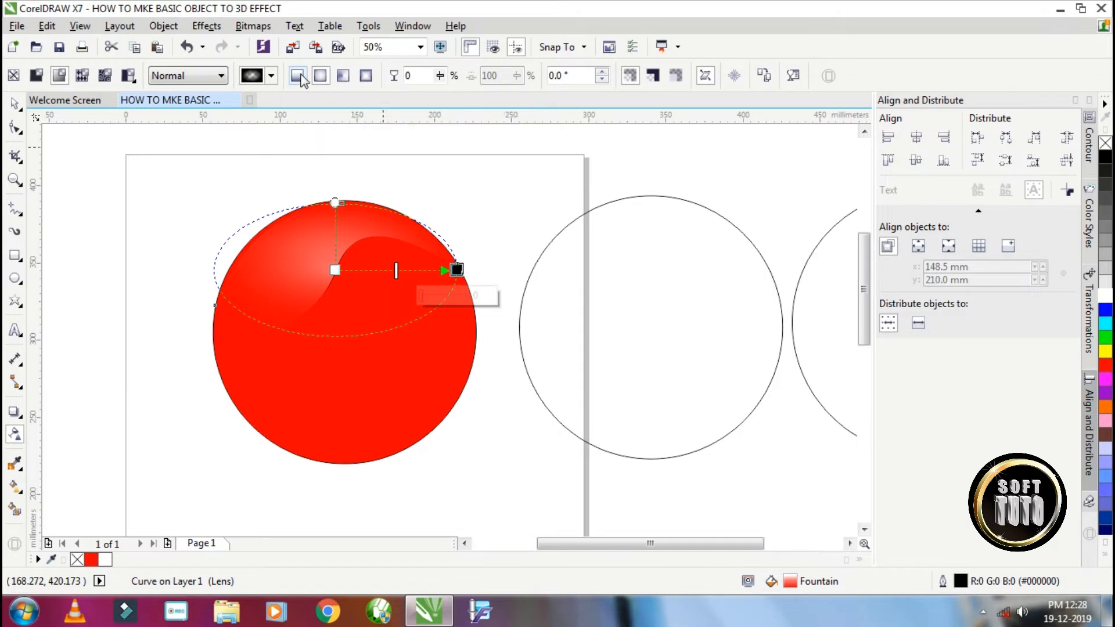
click(298, 77)
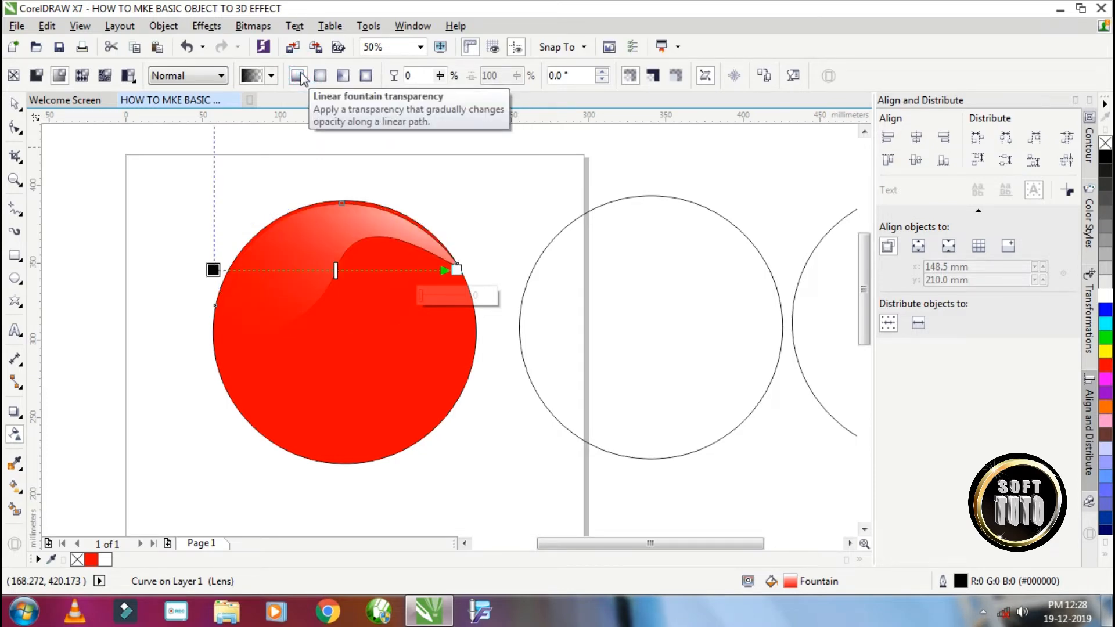
click(169, 78)
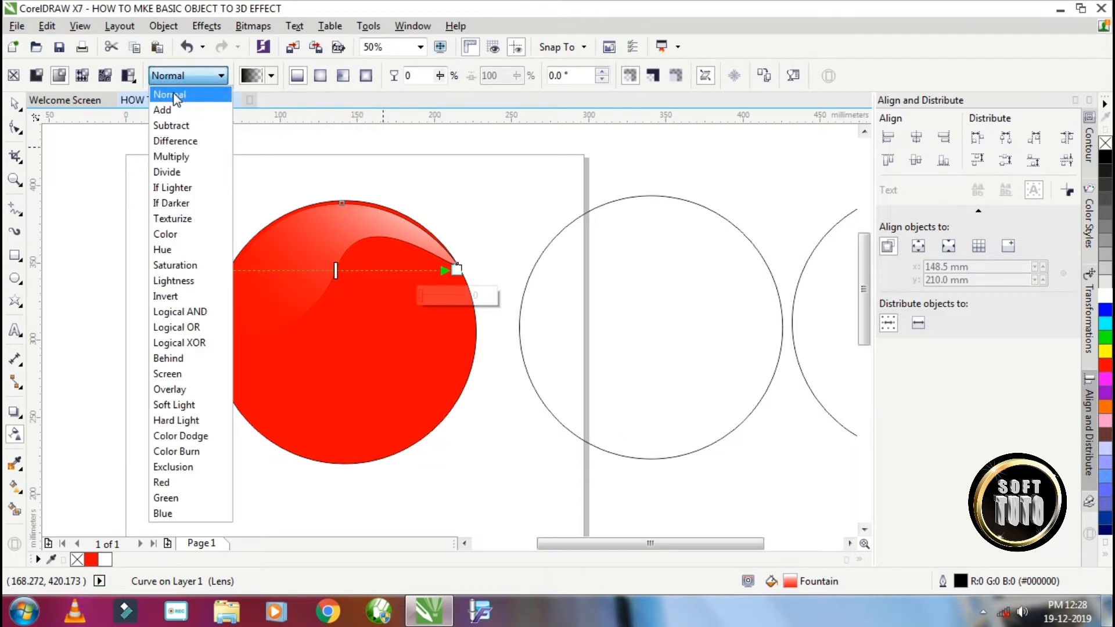
click(168, 94)
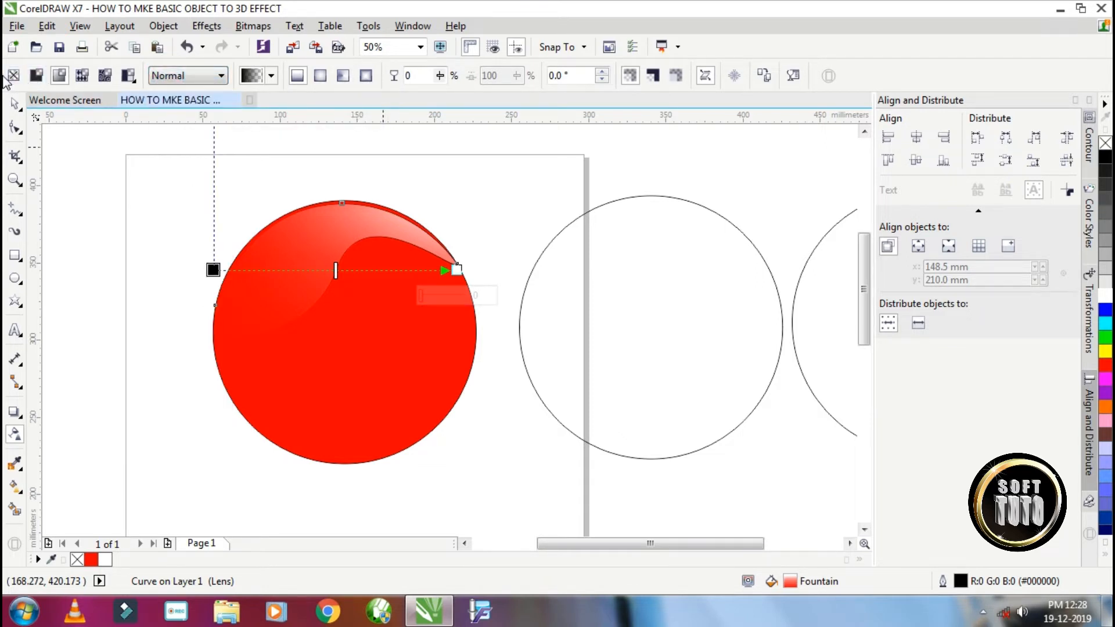
Apply a uniform transparency of 73 to the highlight shape and remove its outline.
click(36, 76)
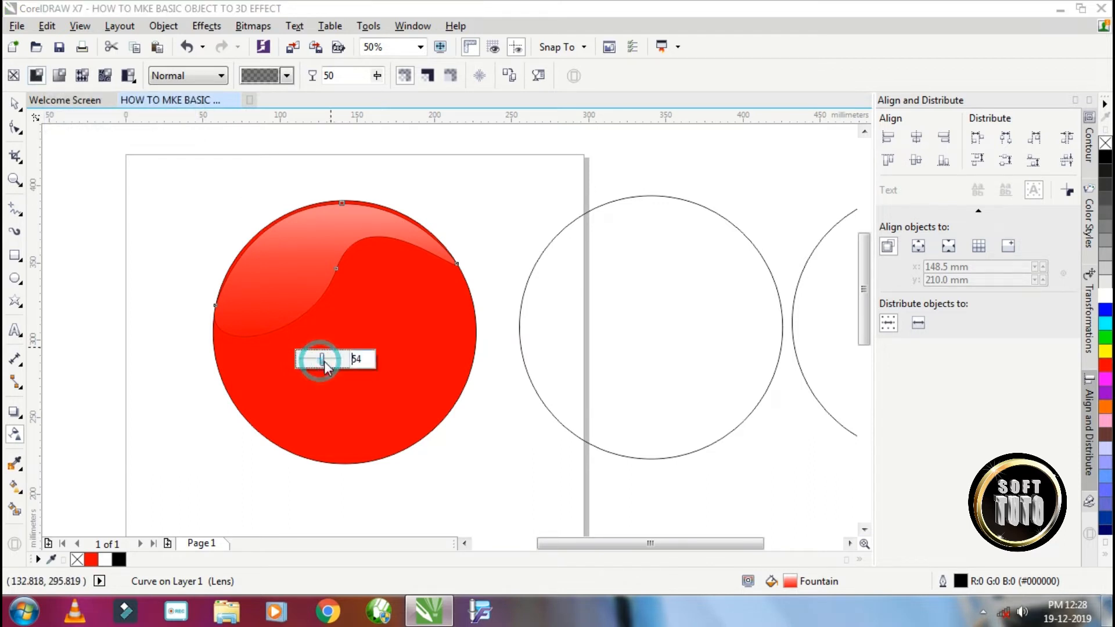
drag(319, 361, 331, 364)
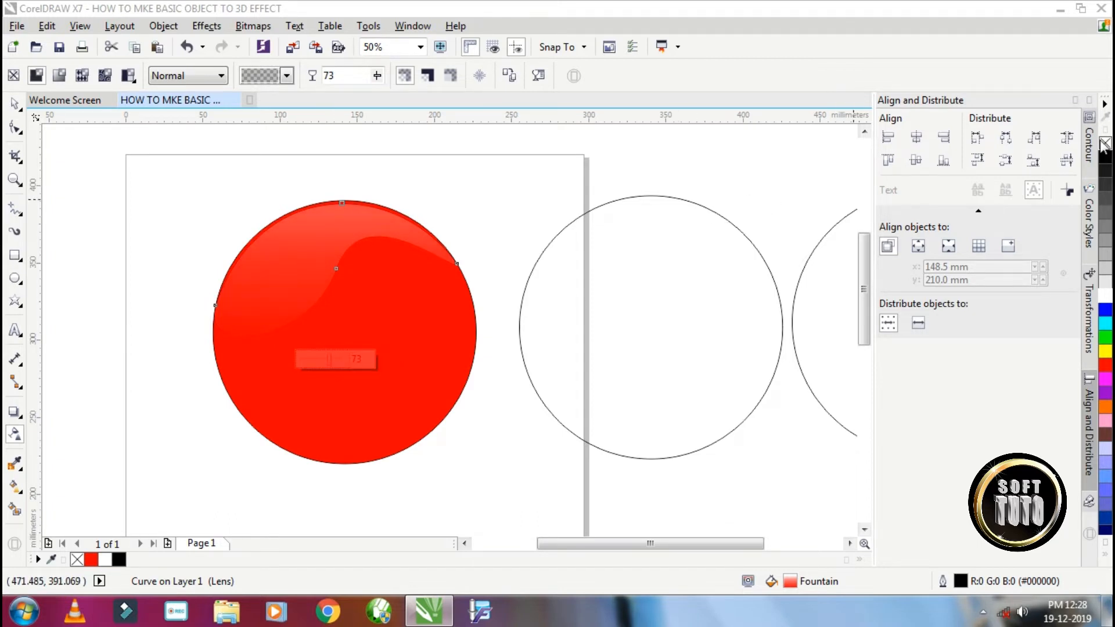
click(15, 104)
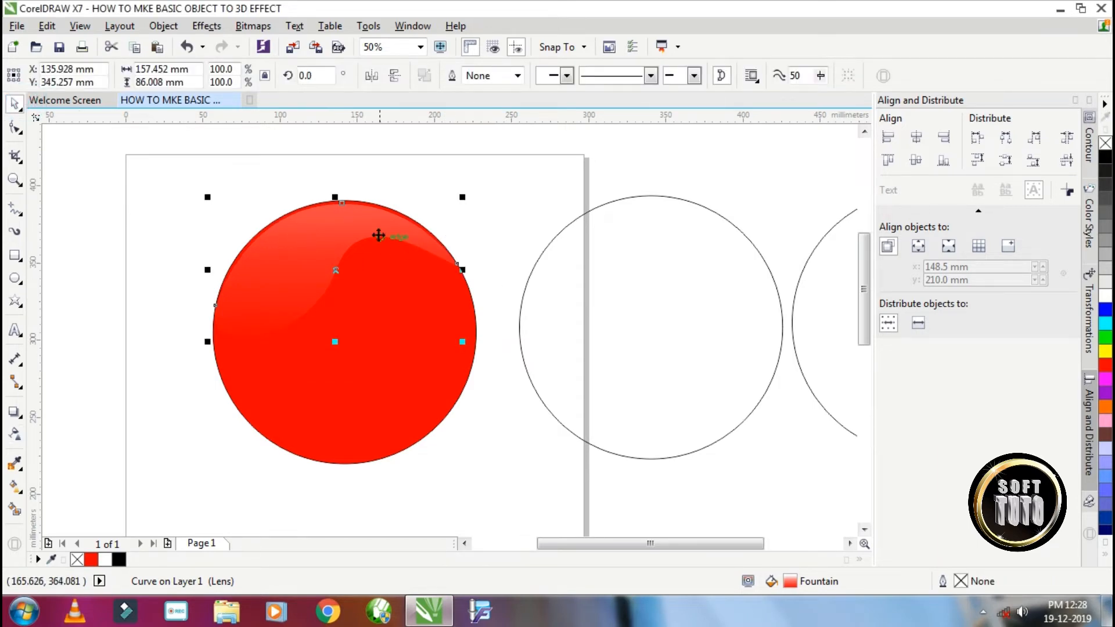
Show a black hairline outline on the highlight shape and remove it again, repeating the comparison once.
right_click(1106, 161)
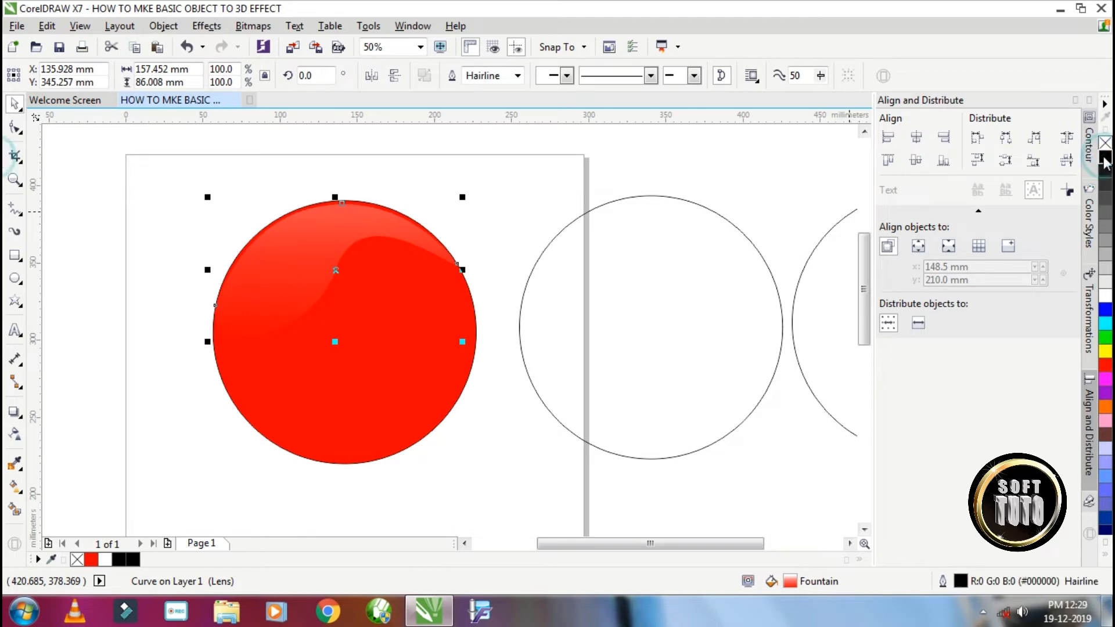
scroll(361, 240, up, 15)
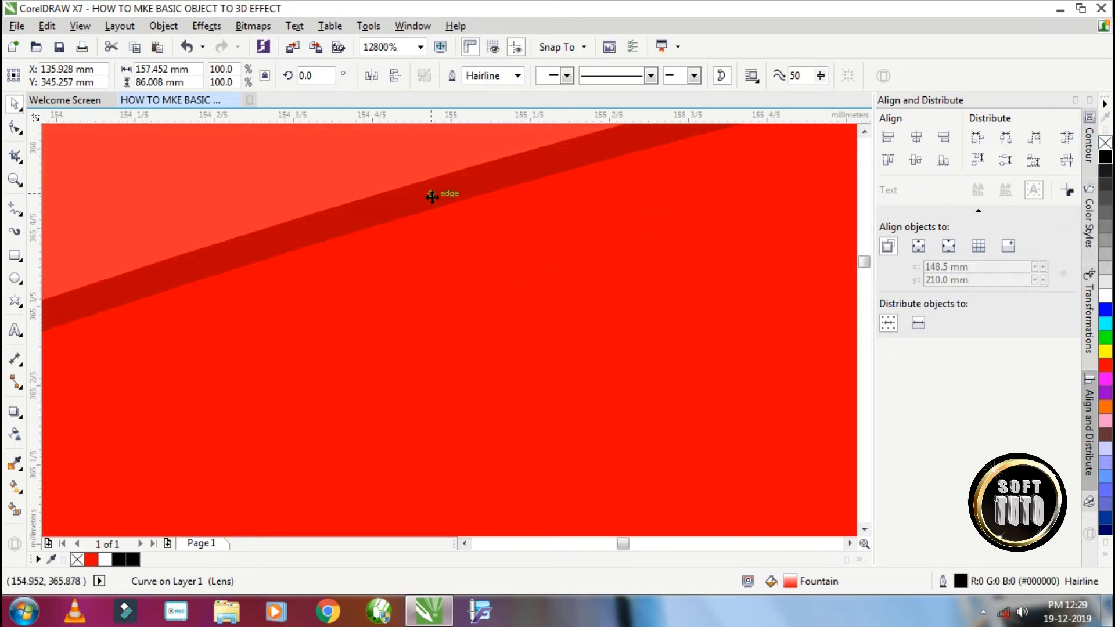
right_click(1106, 145)
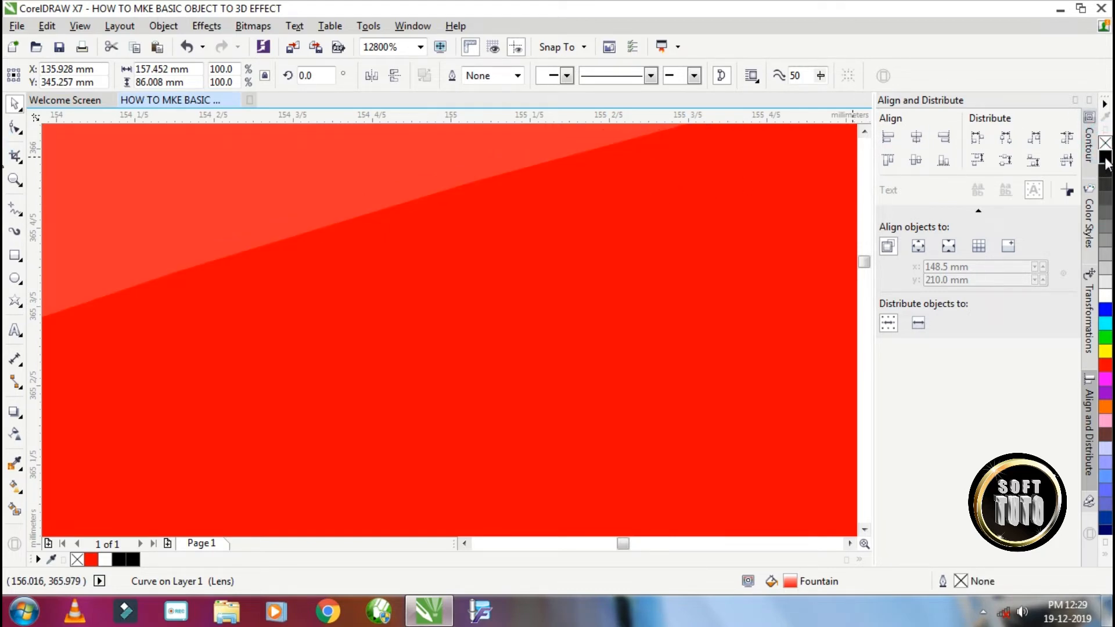
right_click(1105, 158)
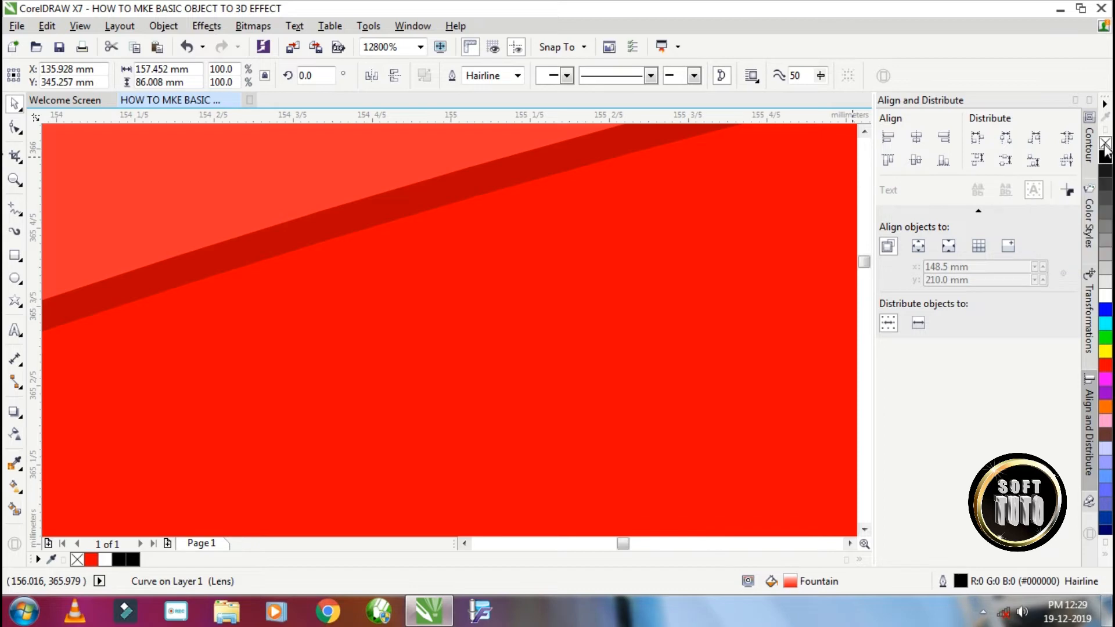
right_click(1106, 145)
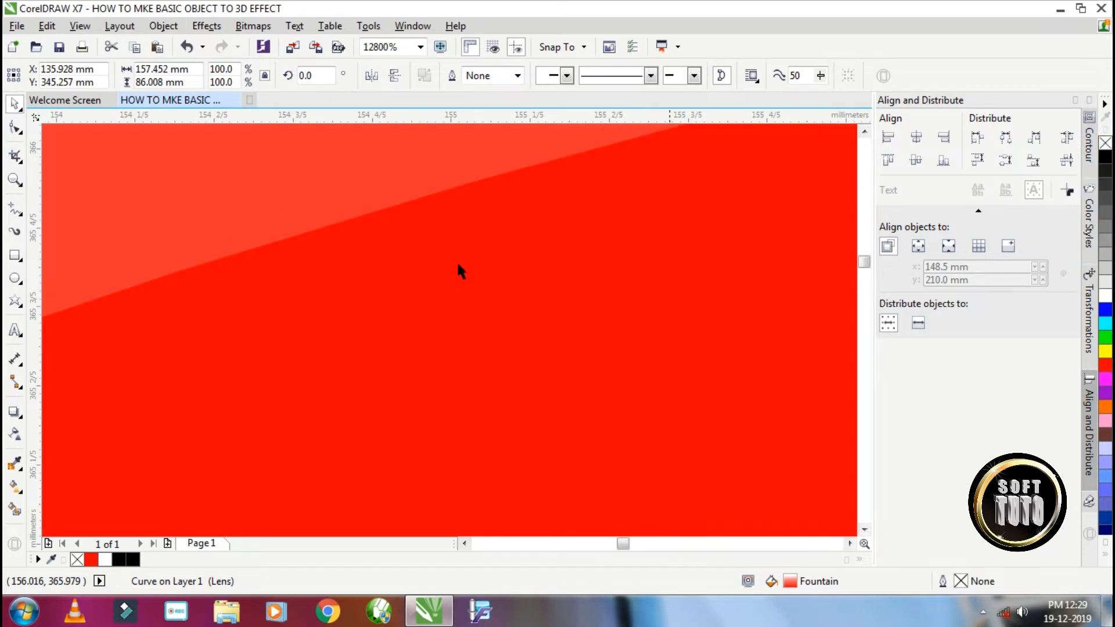
scroll(419, 266, down, 3)
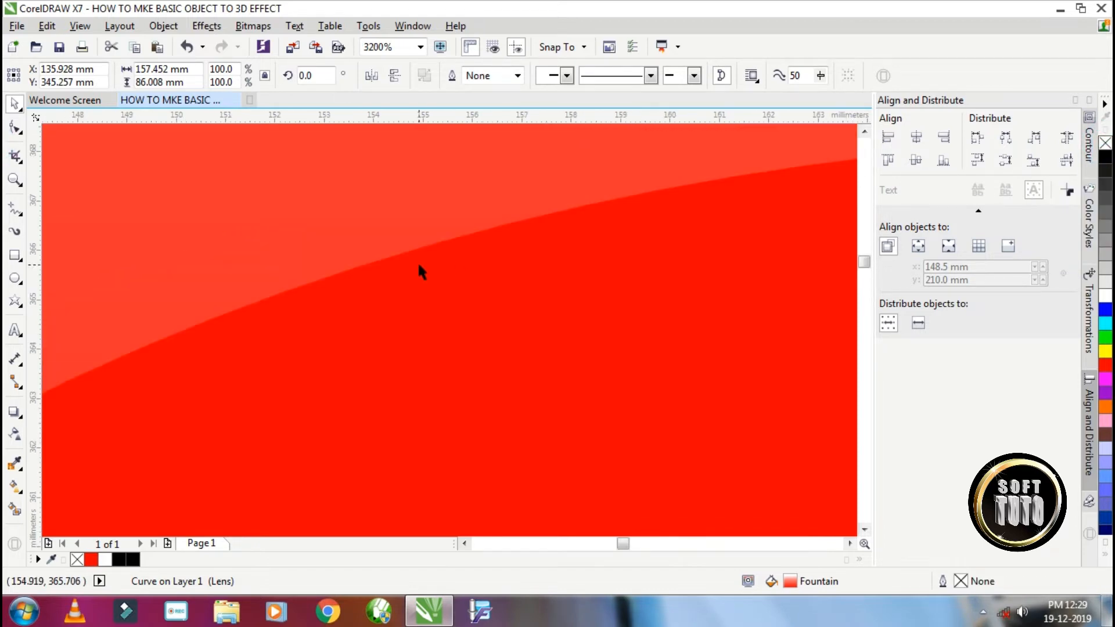
Add the artistic text "RIGHT CLICK" over the upper part of the red circle.
click(16, 331)
click(521, 327)
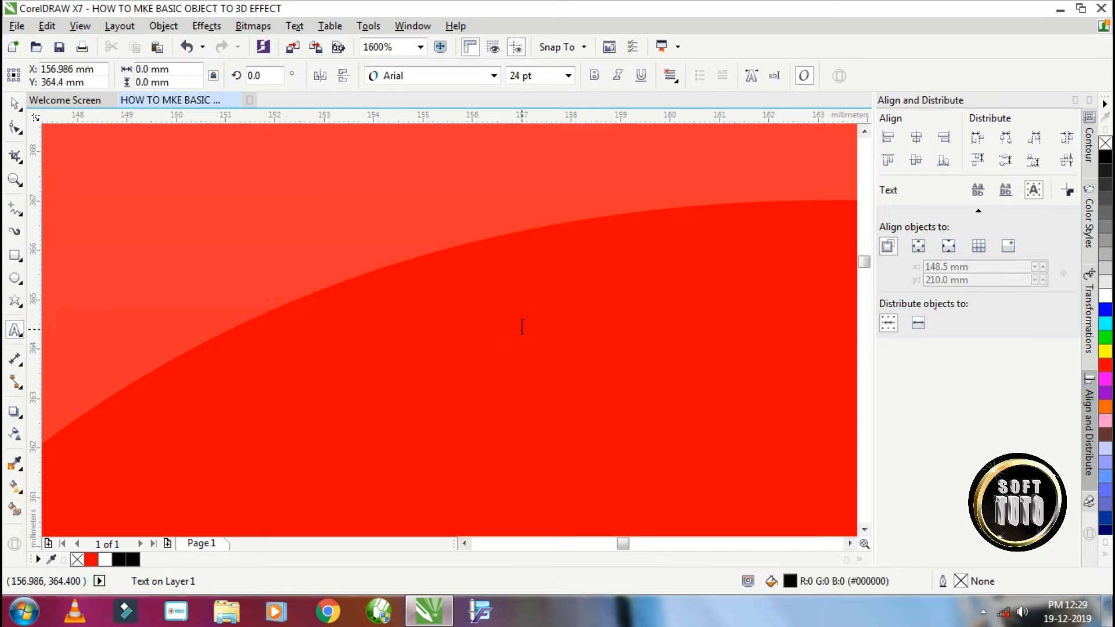
text(RIG)
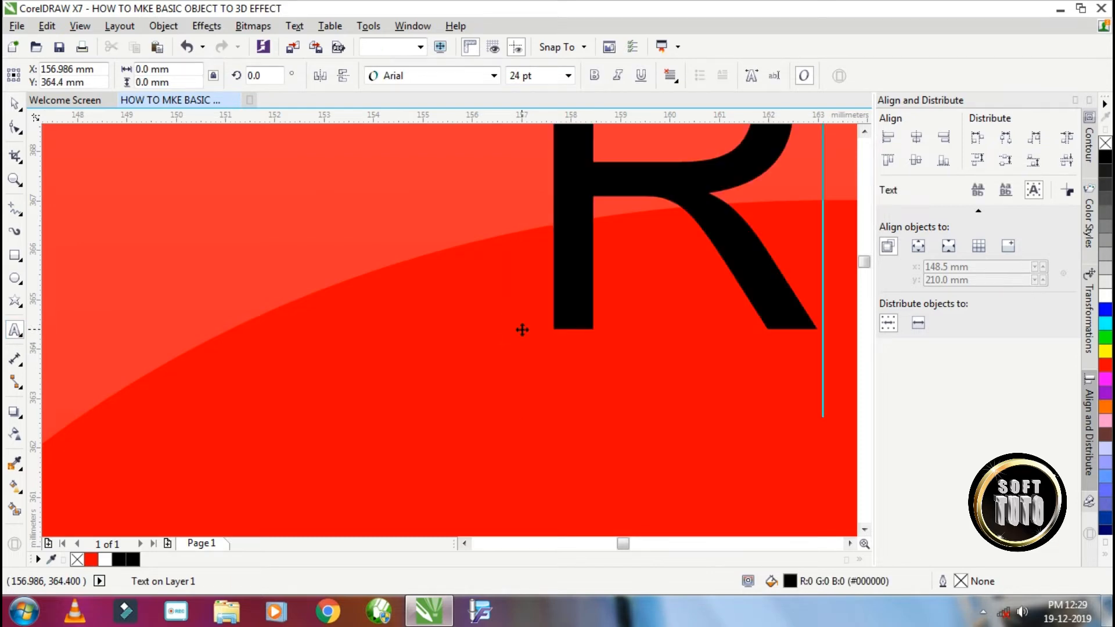
text(HT CLICK)
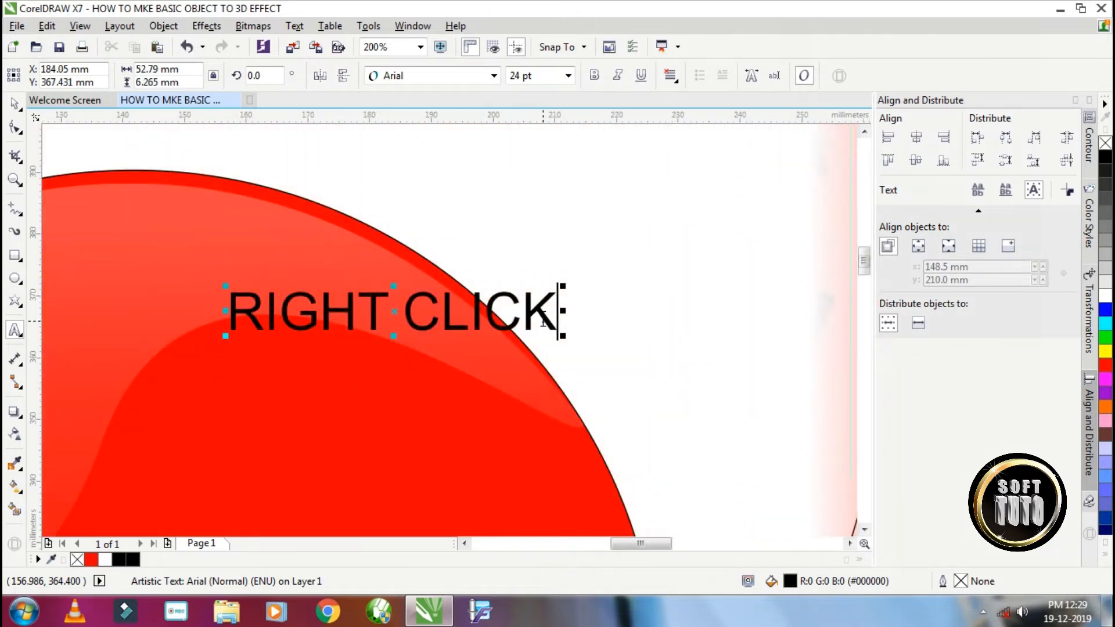
Try a black and a blue outline on the RIGHT CLICK text, and remove the outline again.
click(14, 104)
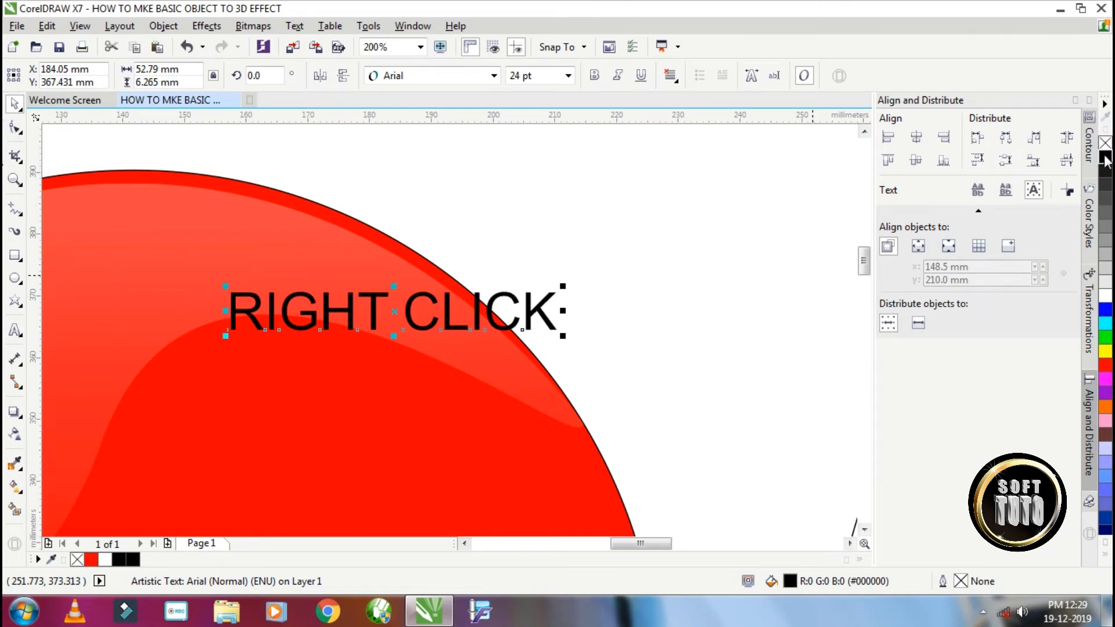
right_click(1106, 157)
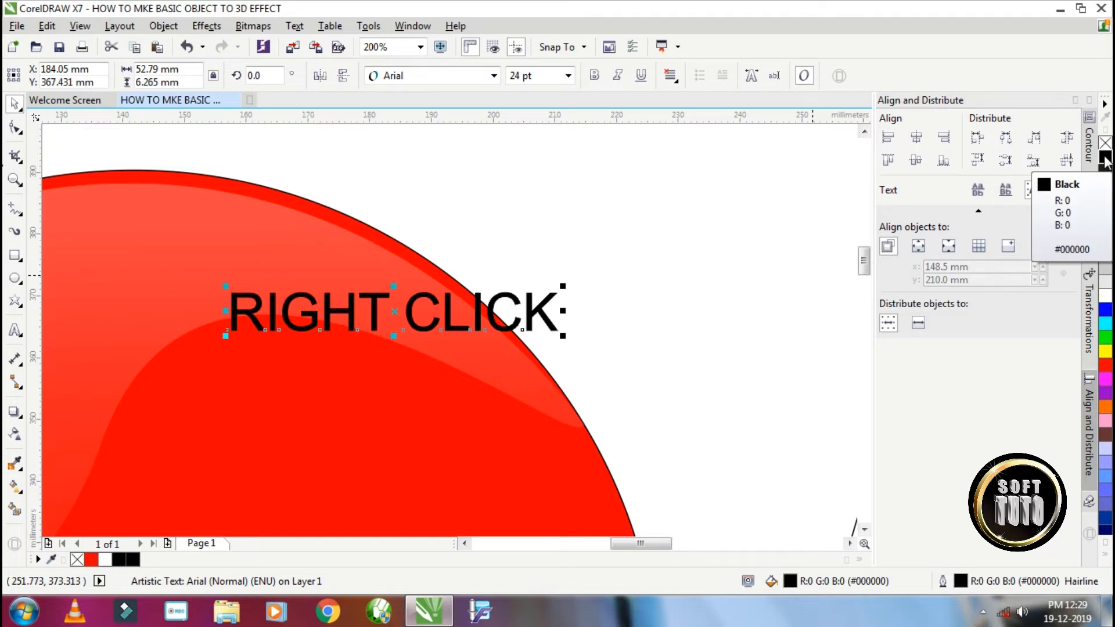
scroll(544, 317, up, 3)
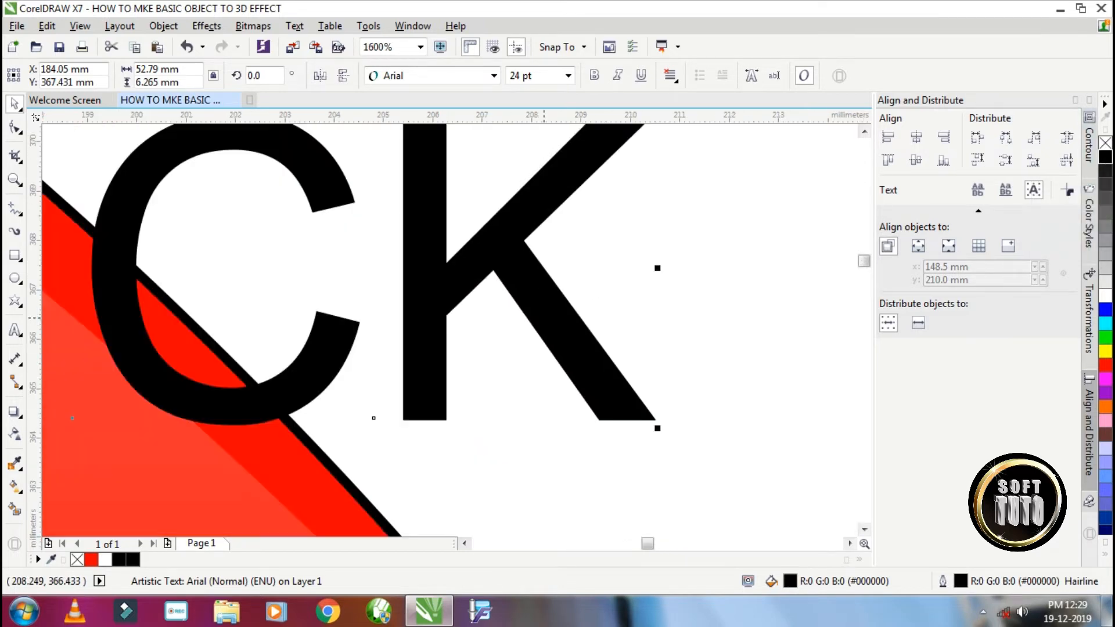
right_click(1105, 312)
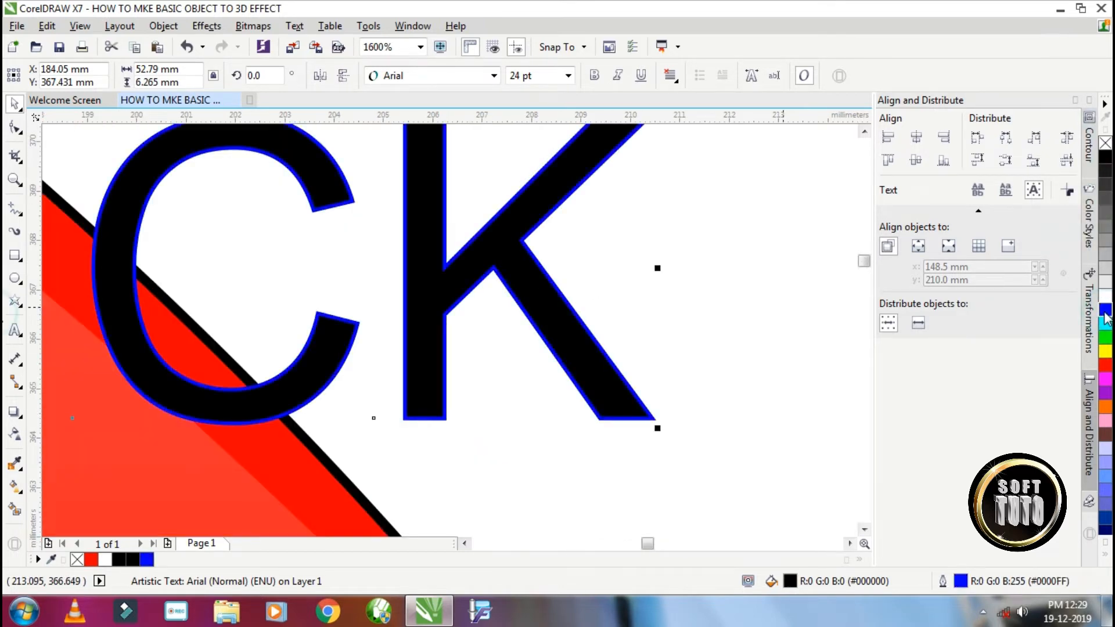
right_click(1104, 144)
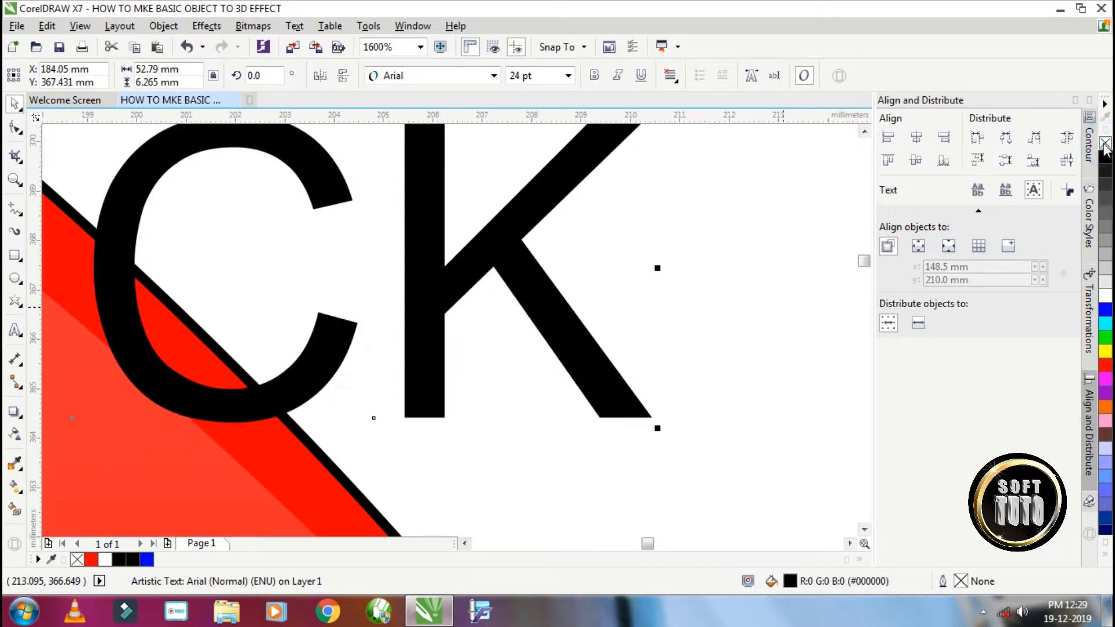
Delete the RIGHT CLICK text from the drawing.
scroll(515, 312, down, 2)
scroll(516, 316, down, 2)
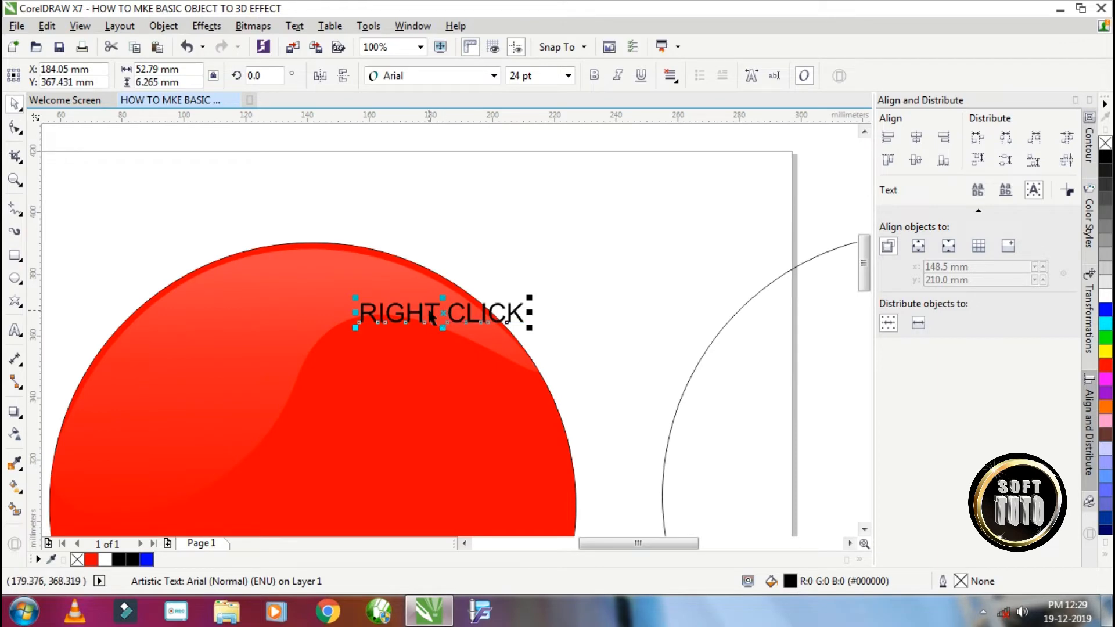
key(Delete)
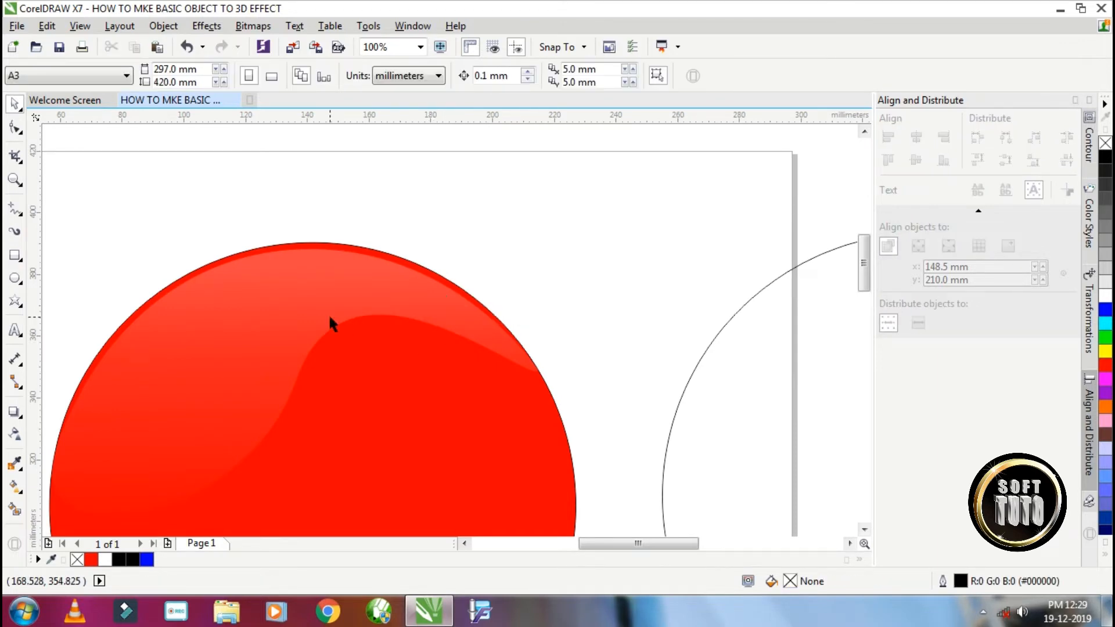
Create a vertically flattened copy of the red circle at its lower edge, about 170 mm wide and 13 mm high.
click(329, 313)
scroll(369, 353, down, 2)
scroll(366, 410, up, 2)
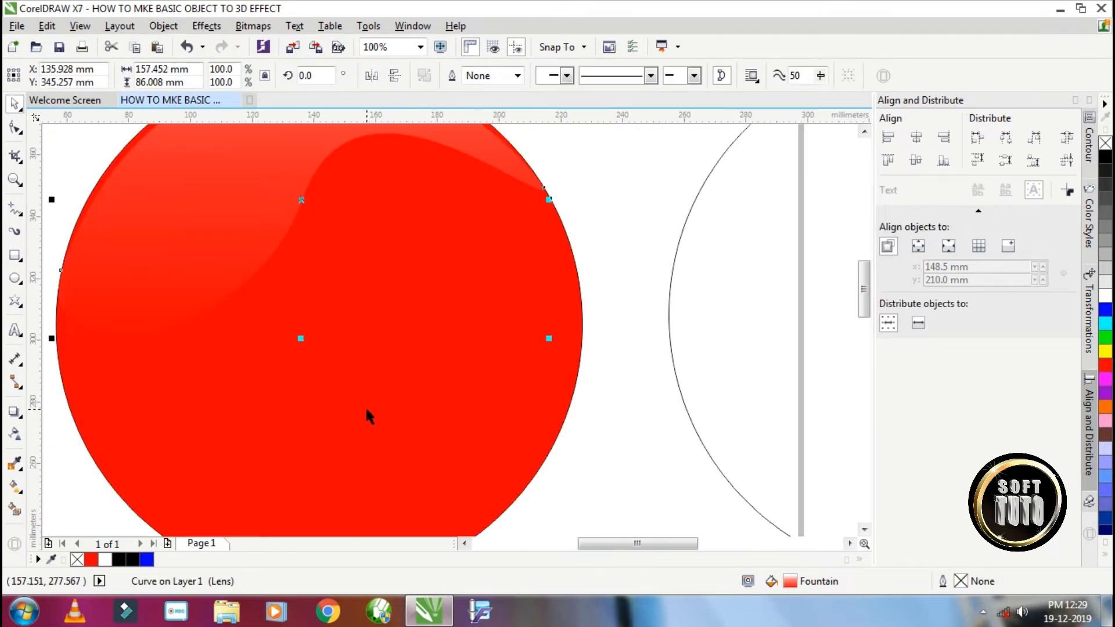
scroll(364, 405, down, 2)
click(348, 434)
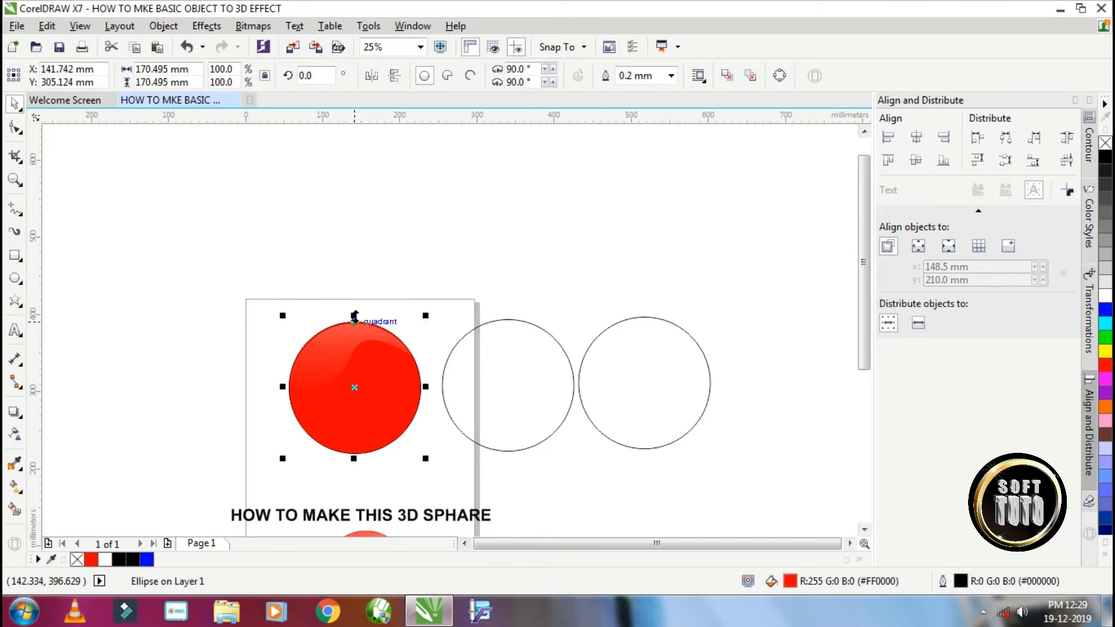
drag(355, 315, 371, 438)
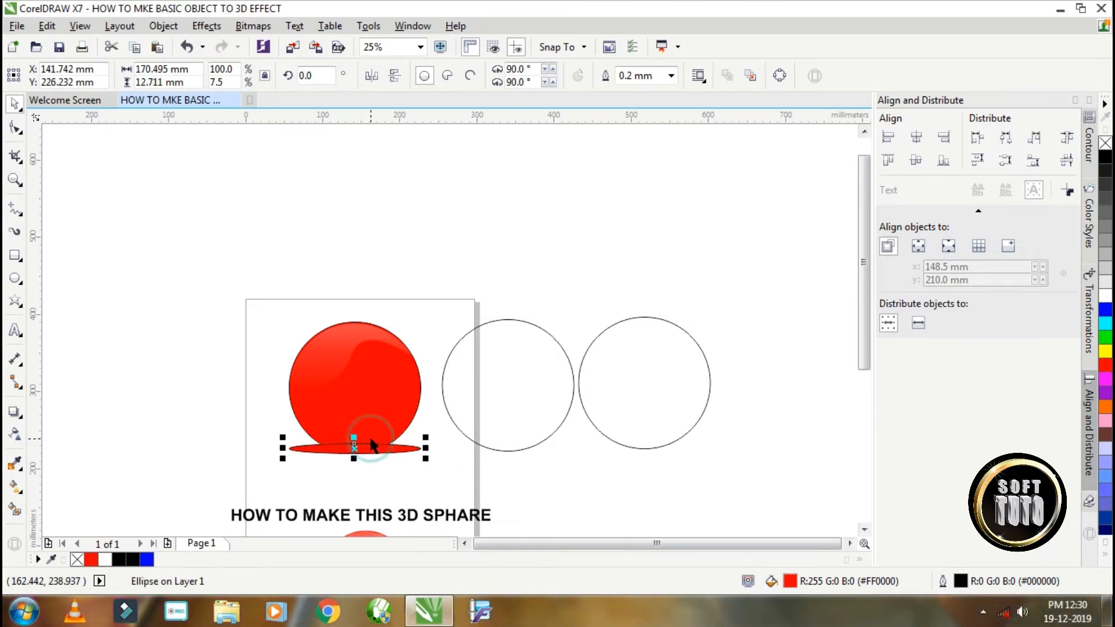
Add the artistic text "DRAG & LEAV WITH RIGHT CLICK" over the lower part of the red circle.
click(15, 330)
click(343, 415)
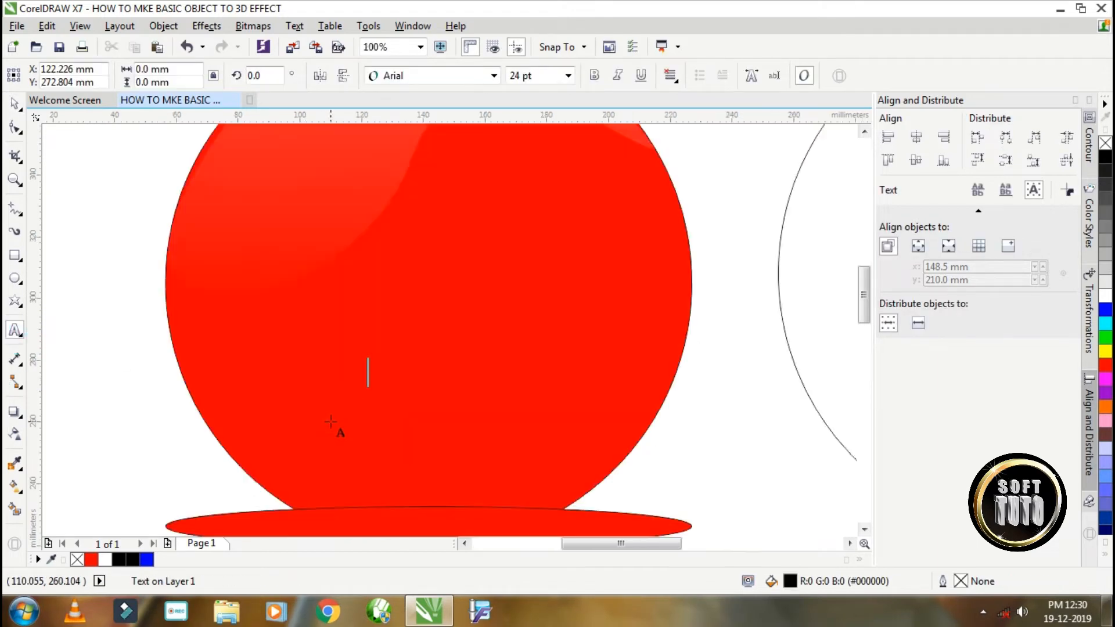
scroll(331, 422, up, 2)
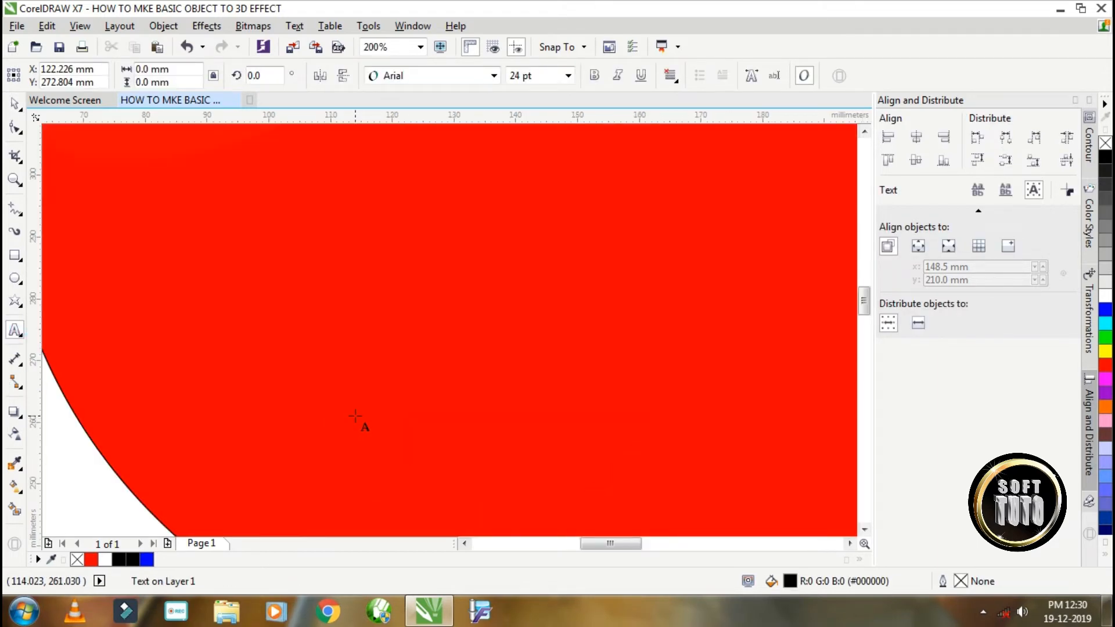
text(DRAG)
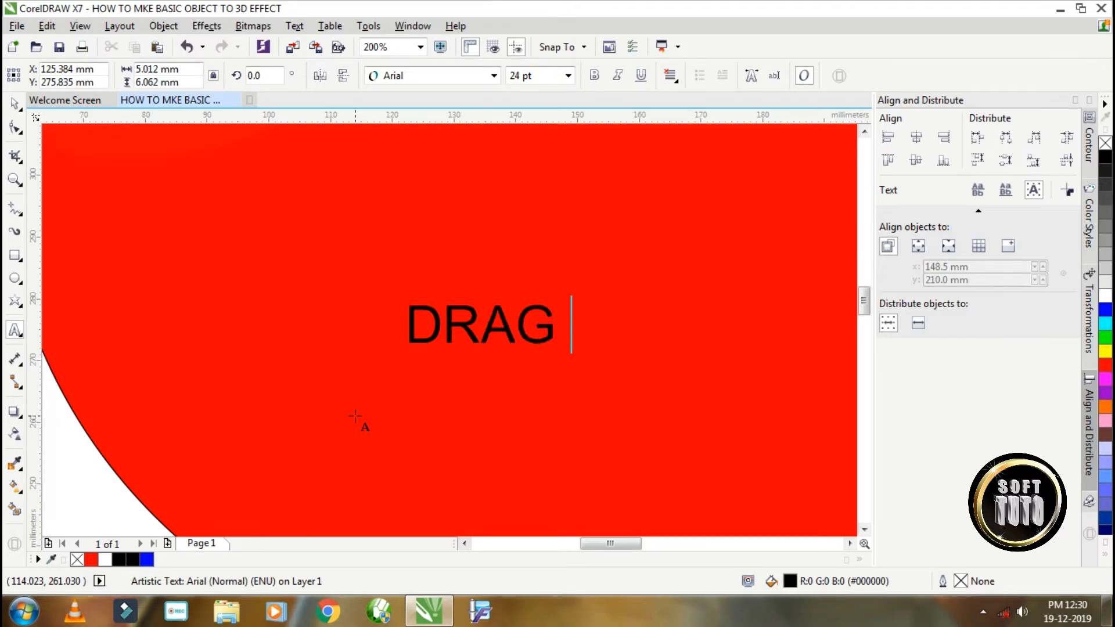
text( &)
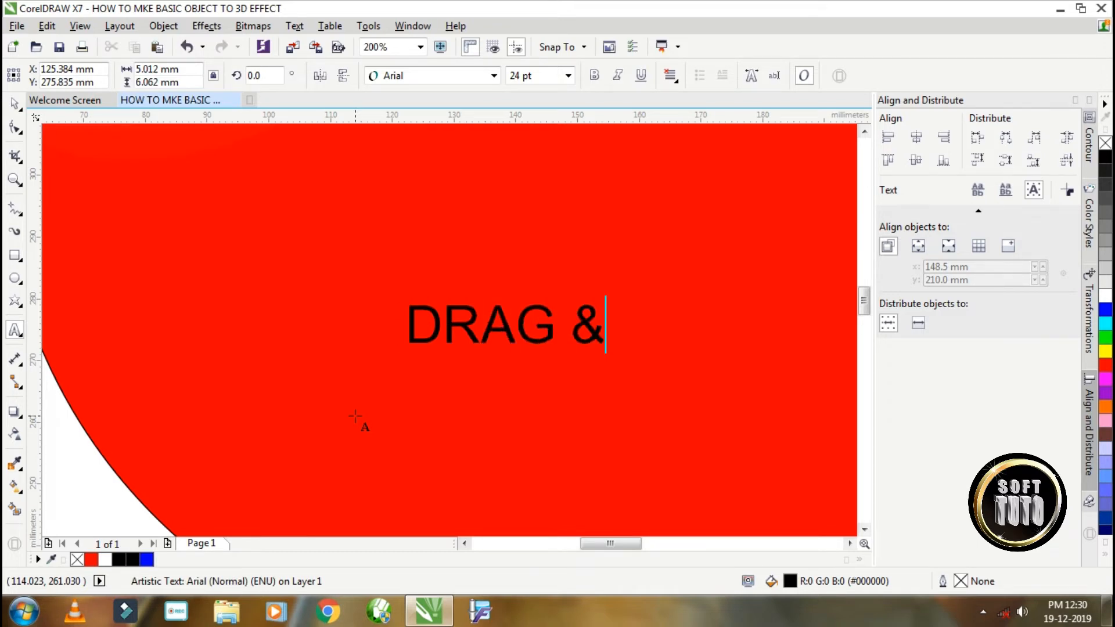
text( LEAV WITH RIGHT CLI)
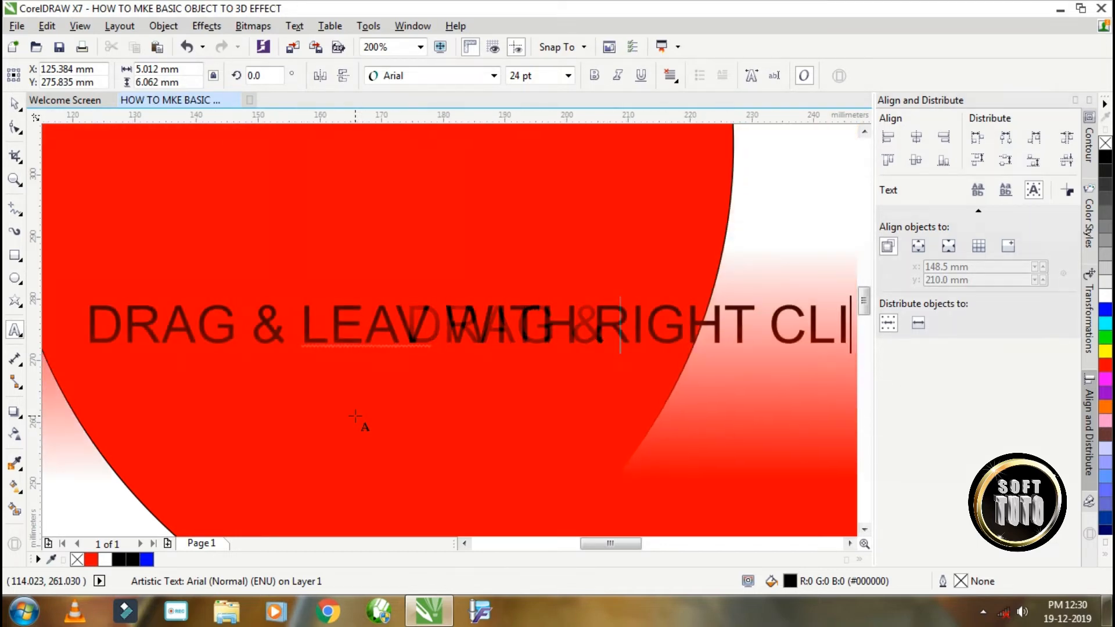
text(CK)
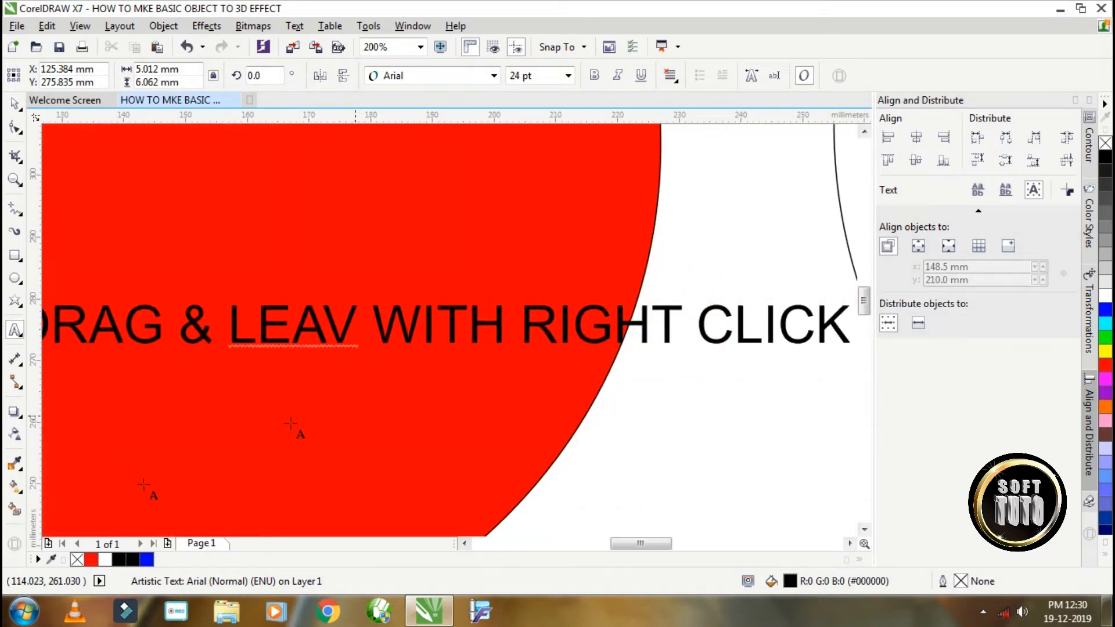
Correct the misspelled word LEAV to LEAVE and move the text down, just above the flattened ellipse.
right_click(286, 343)
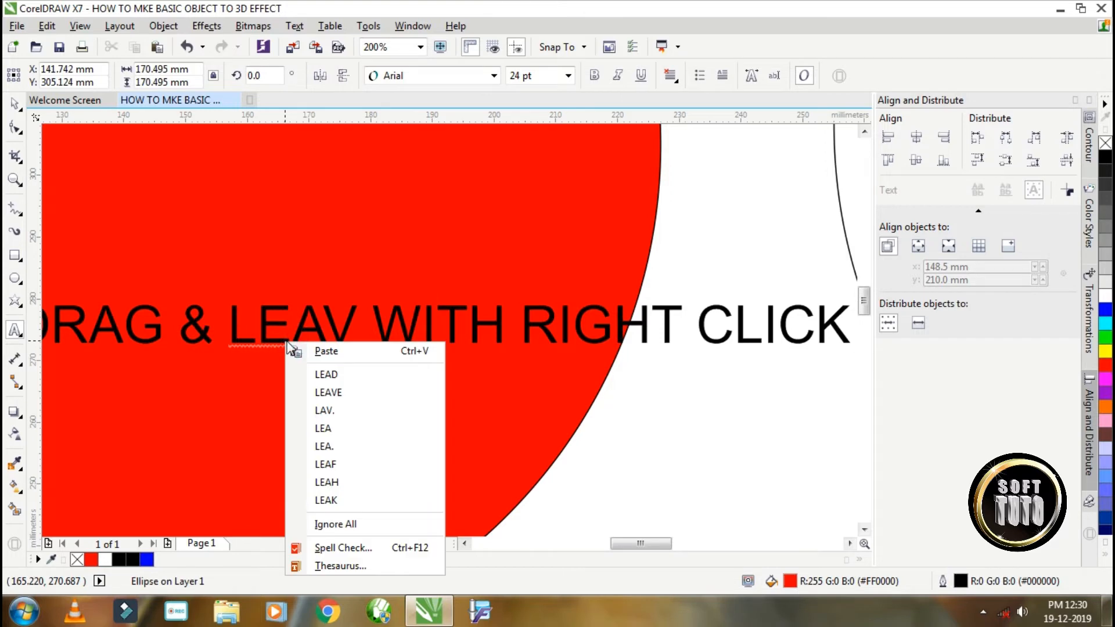
click(359, 392)
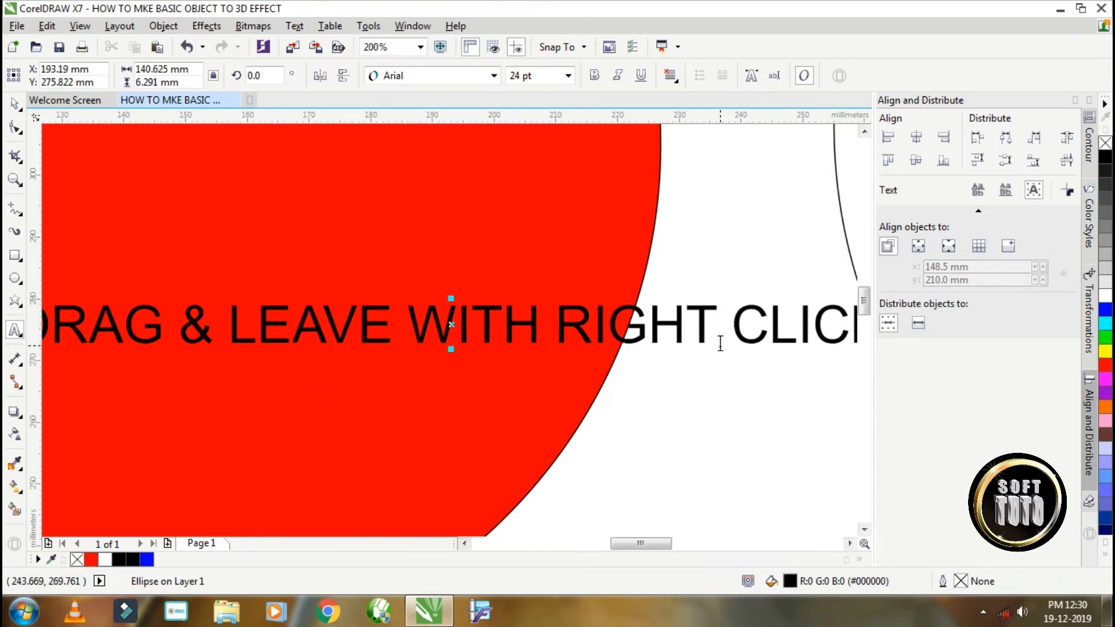
scroll(791, 361, down, 2)
scroll(792, 361, up, 1)
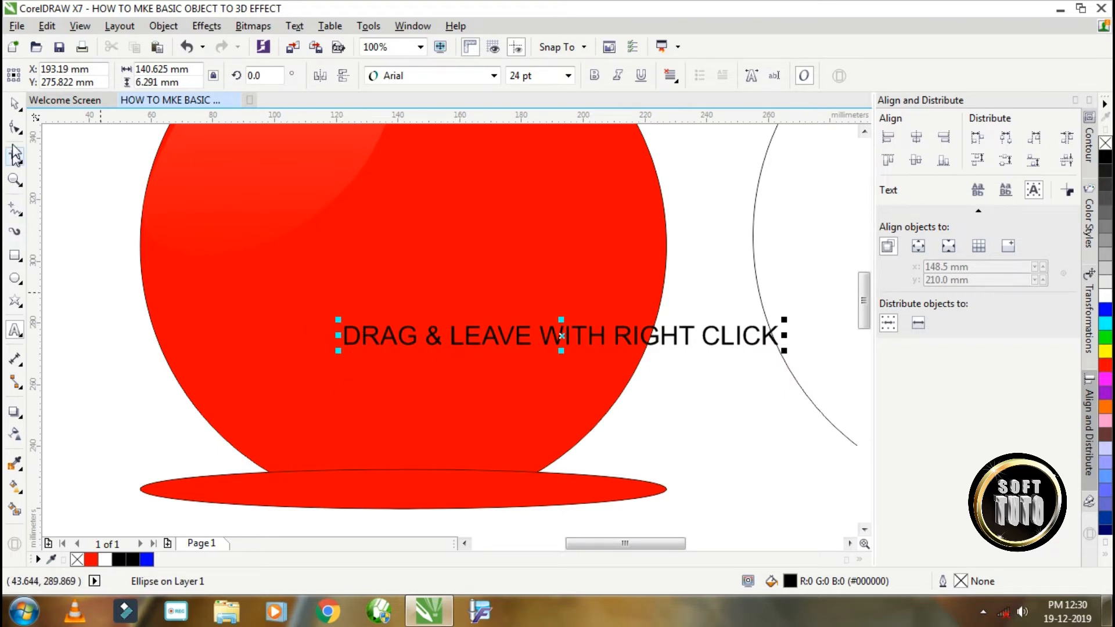
click(15, 103)
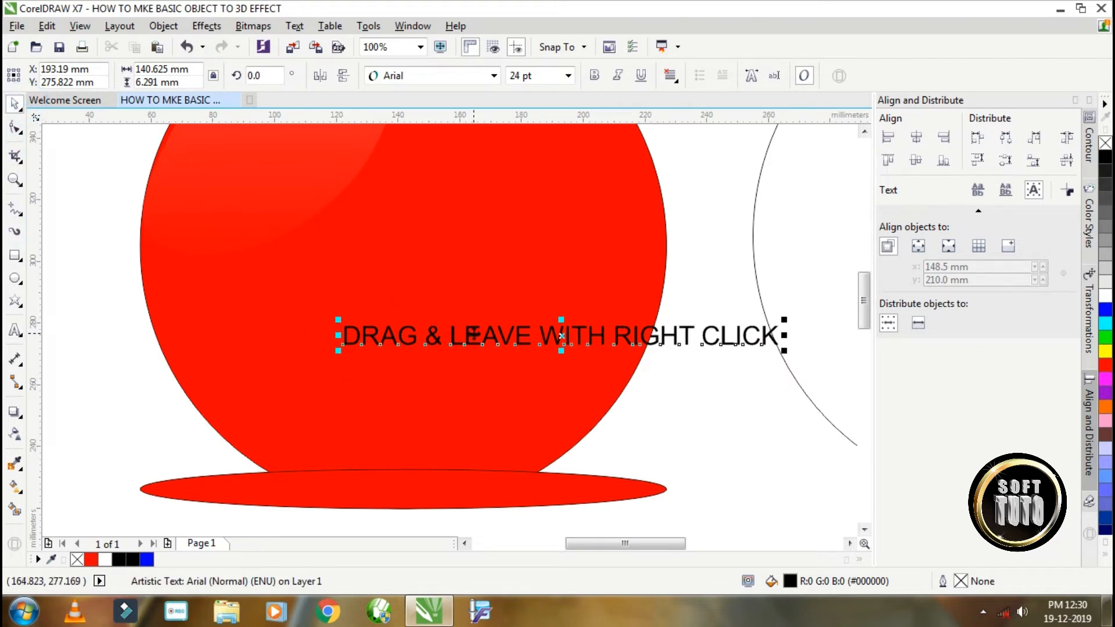
drag(473, 330, 357, 377)
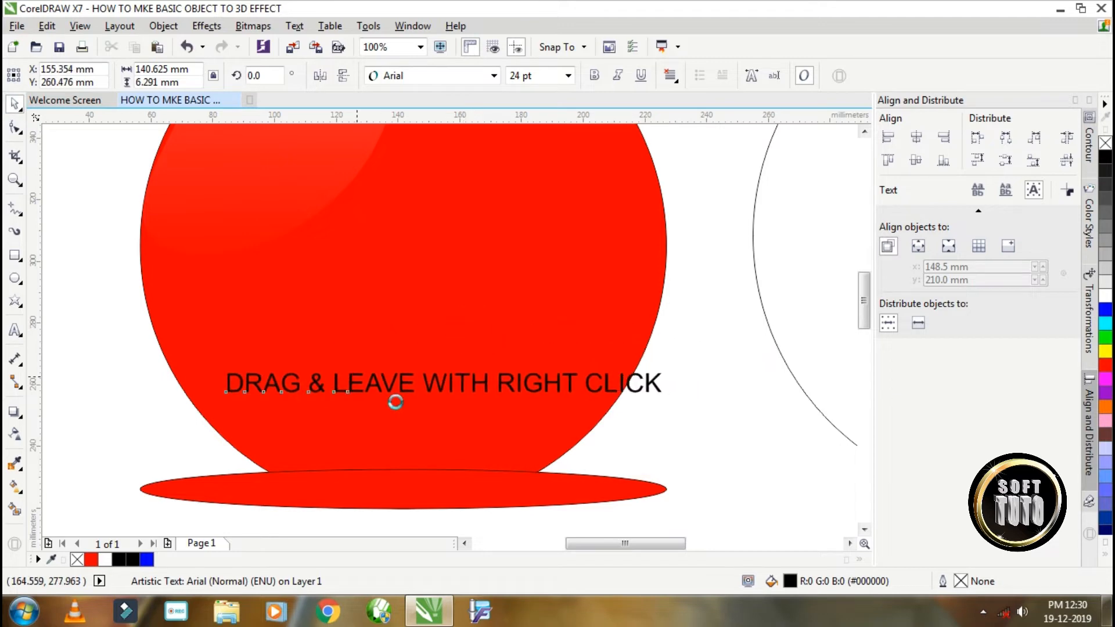
Create another vertically flattened copy of the red circle at its lower edge, about 12 mm high, and delete that copy.
click(467, 494)
scroll(484, 495, down, 2)
scroll(477, 495, up, 2)
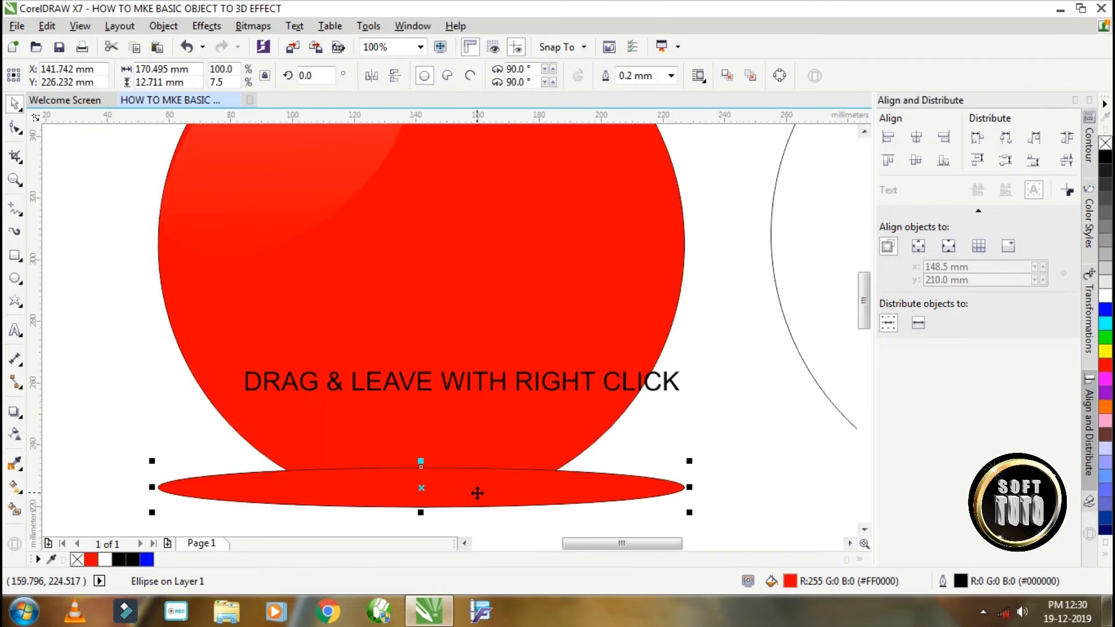
click(502, 227)
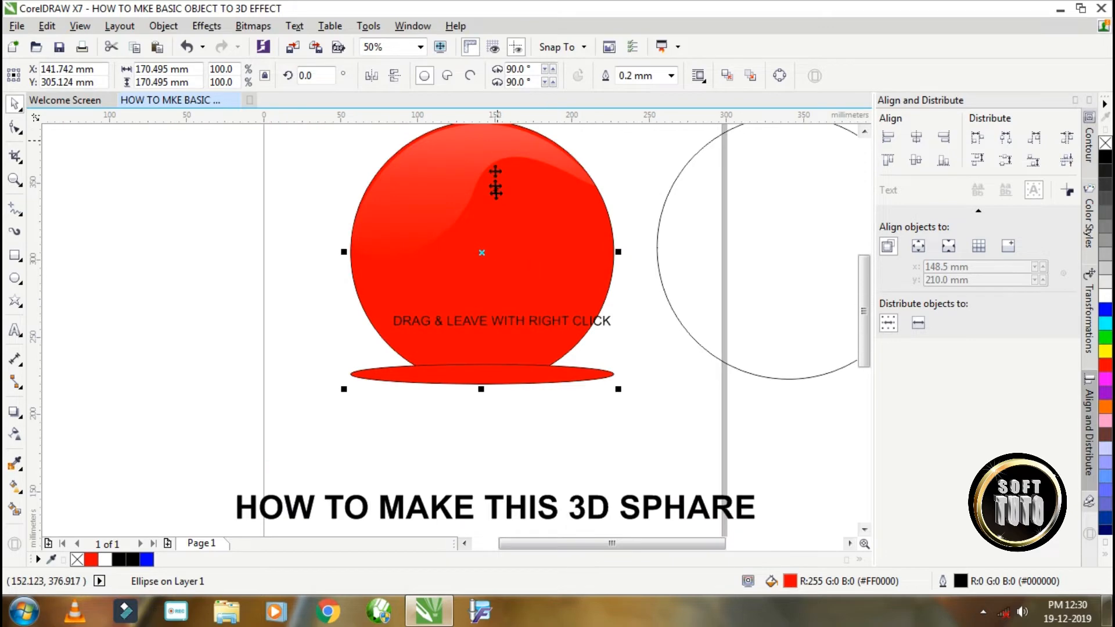
scroll(495, 185, down, 1)
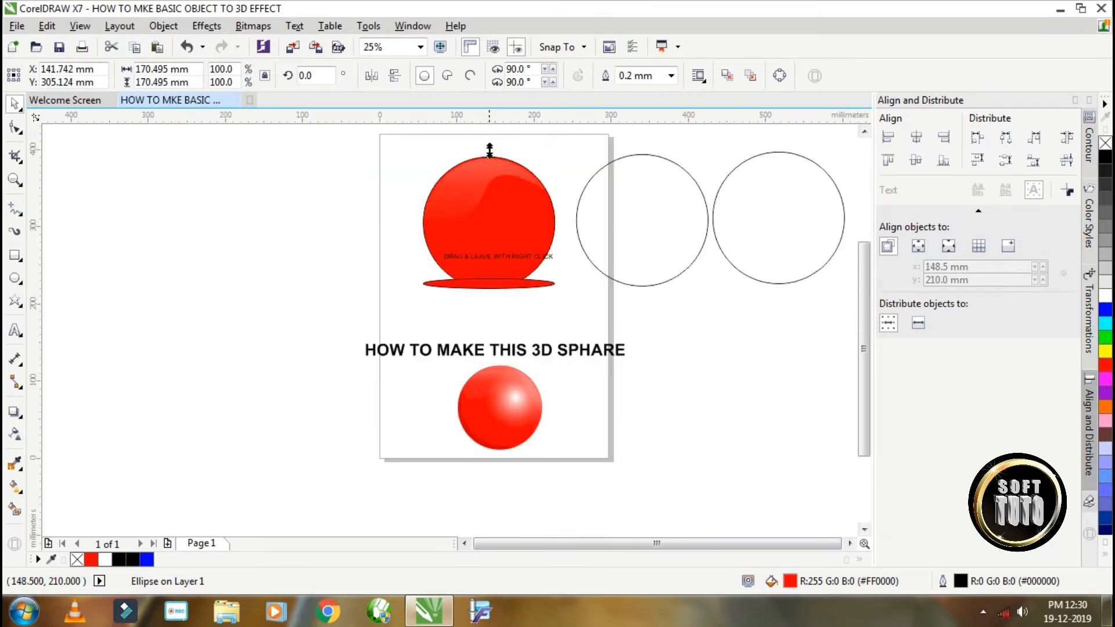
drag(489, 148, 517, 292)
right_click(517, 292)
scroll(517, 291, up, 1)
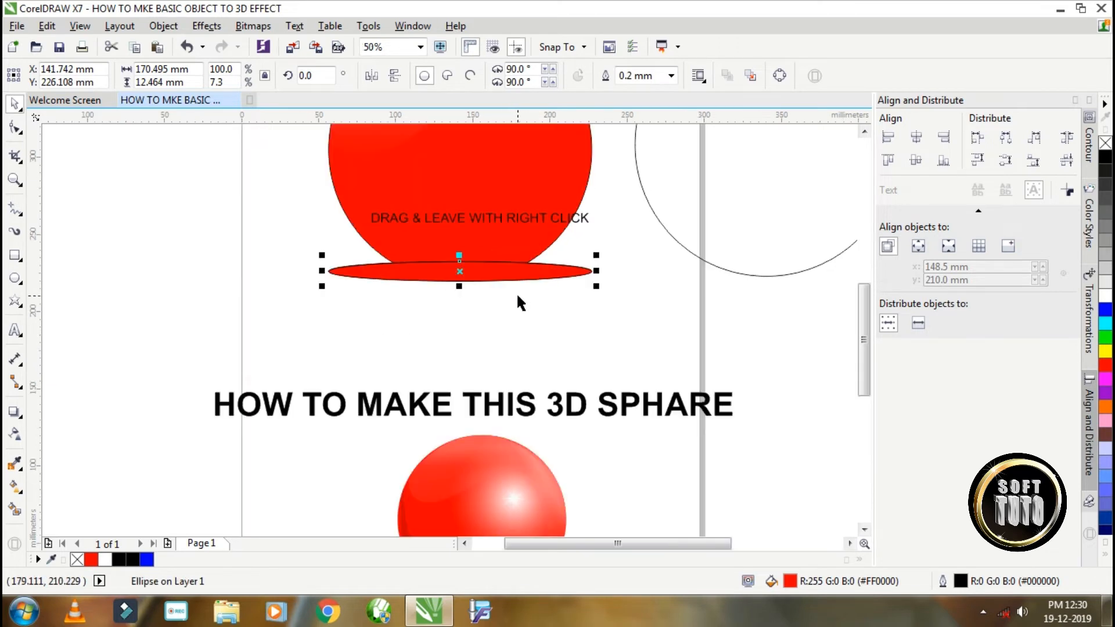
key(Delete)
Convert the flattened ellipse to curves and pull its two end nodes up to the circle's edge, forming a crescent.
click(497, 268)
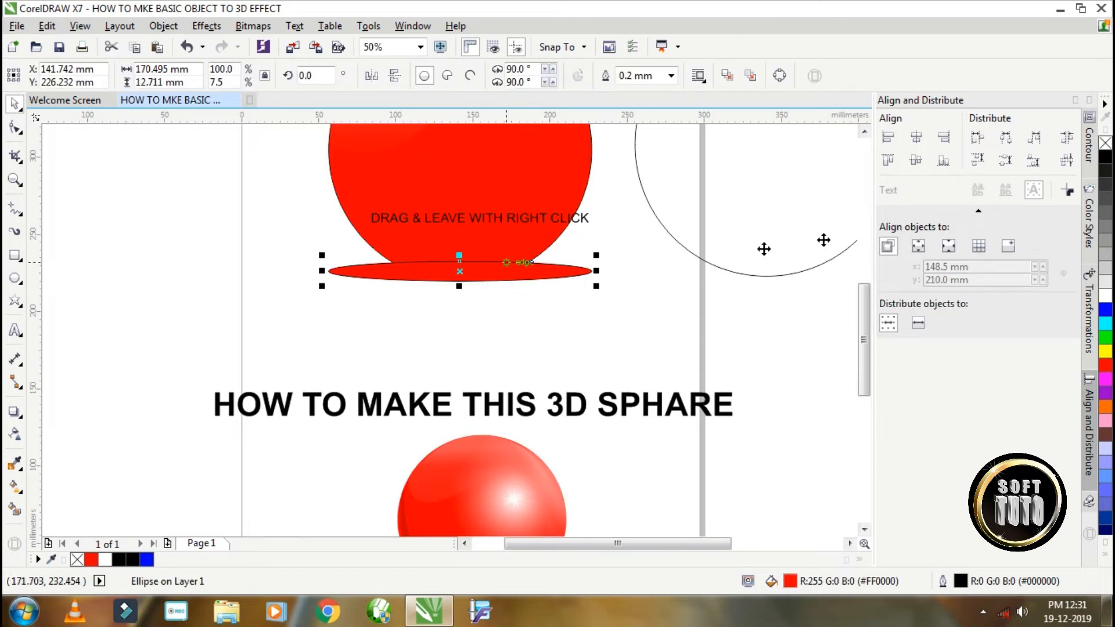
click(1106, 297)
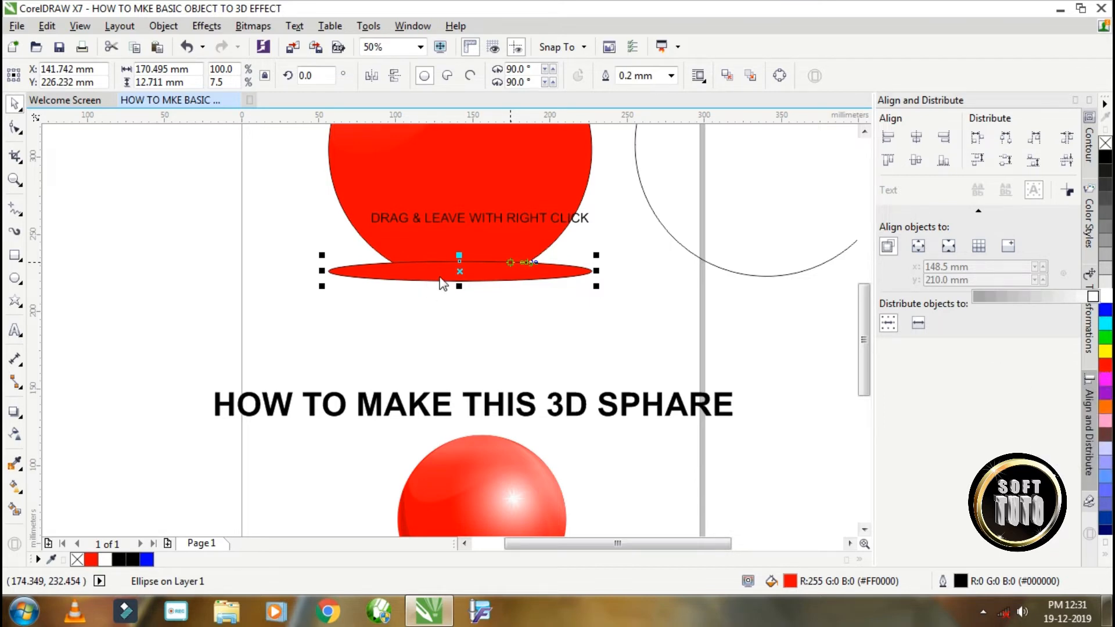
click(12, 129)
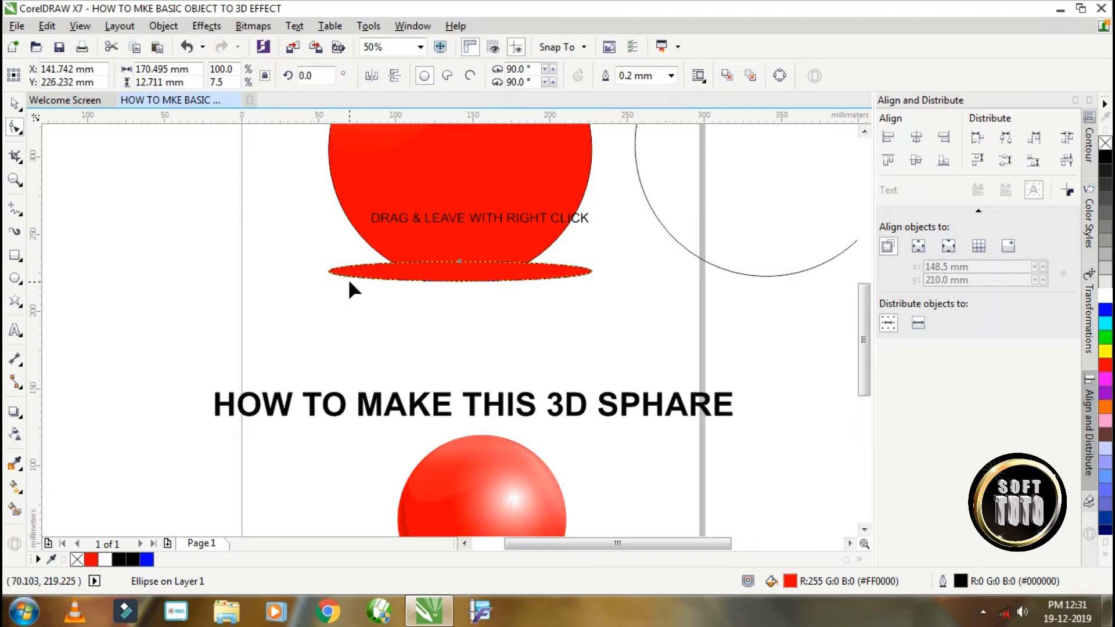
key(ctrl+q)
drag(328, 271, 352, 221)
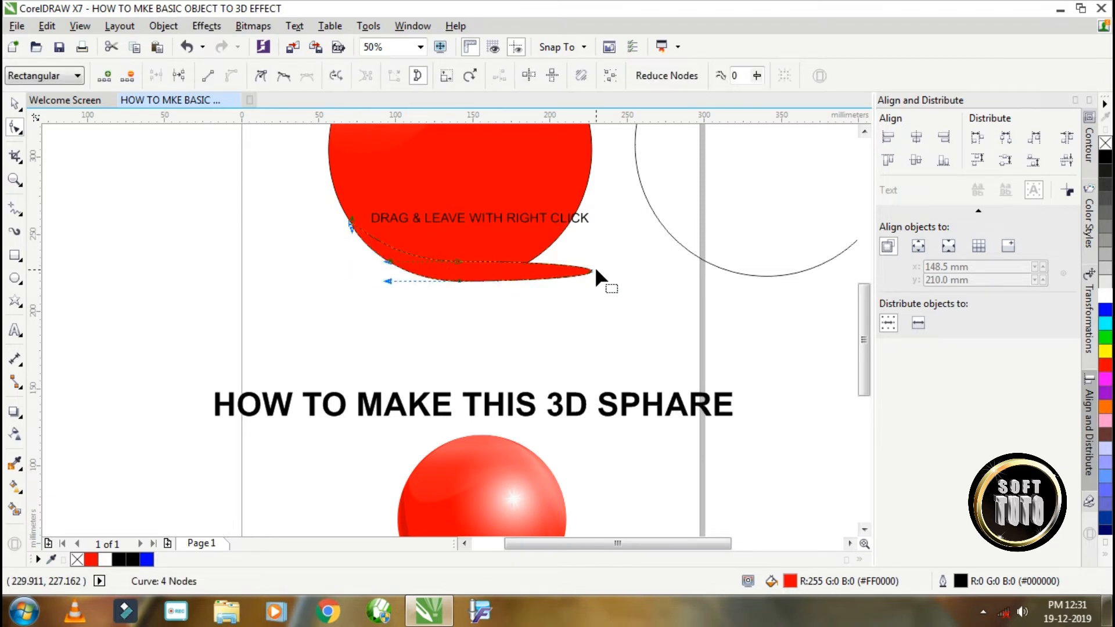
drag(587, 273, 557, 232)
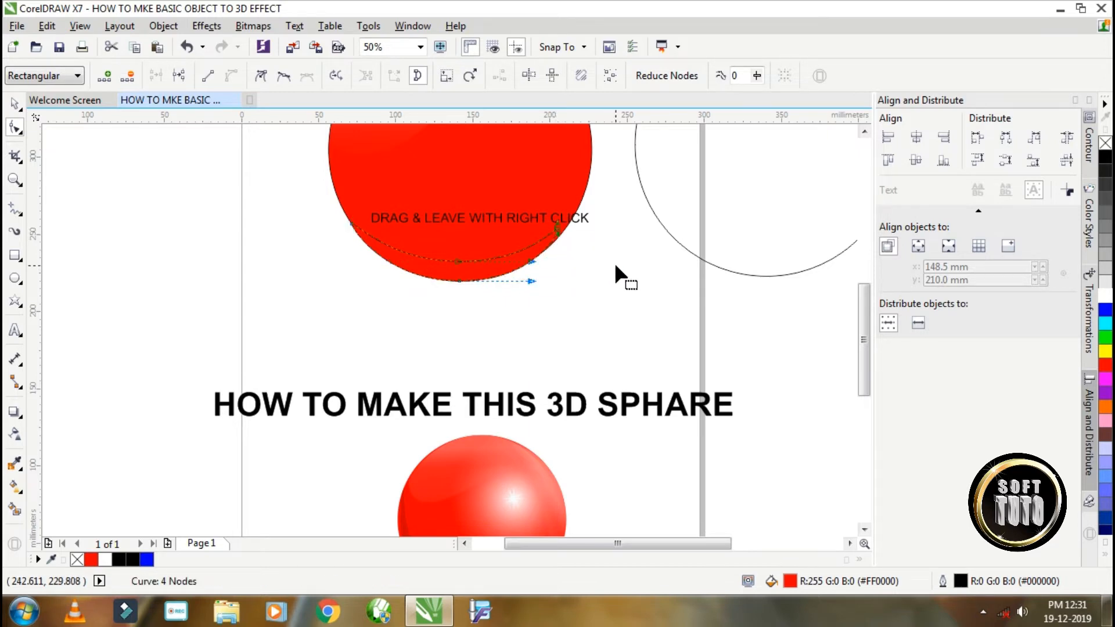
Replace the text on the circle with "Ctrl+Q convert to curve or right click".
click(16, 330)
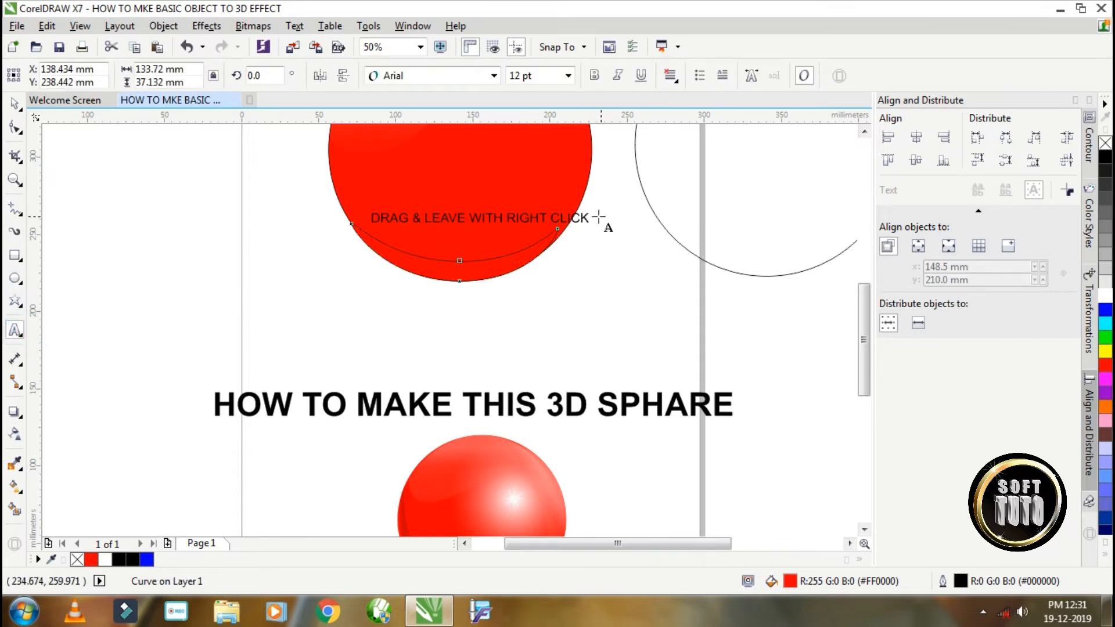
drag(575, 216, 372, 218)
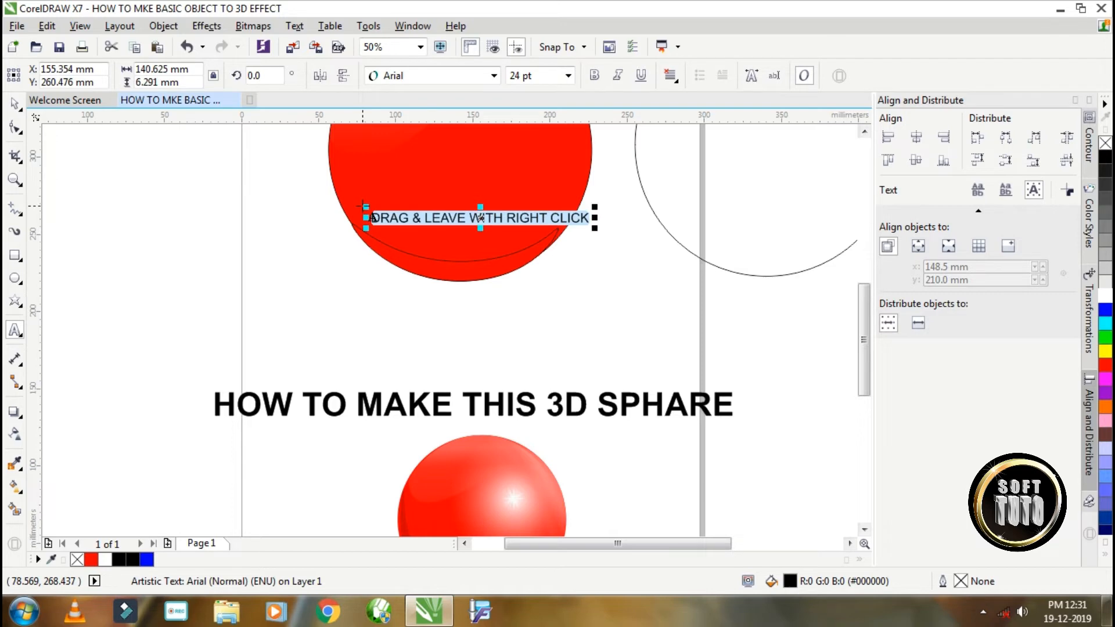
text(Ctrl+Q  convert to curve or)
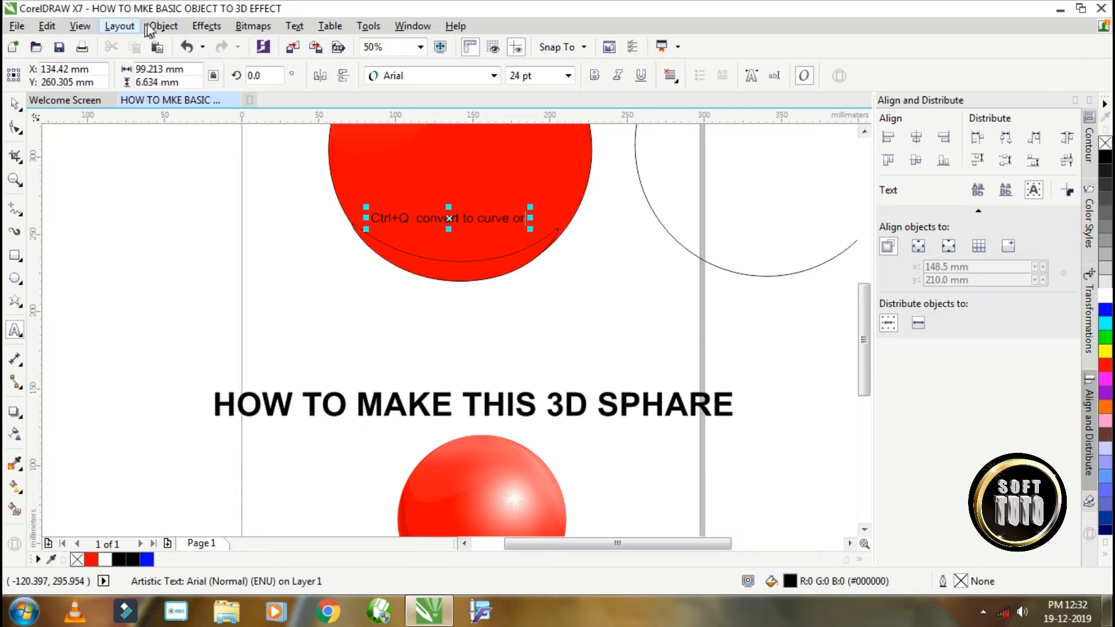
click(203, 29)
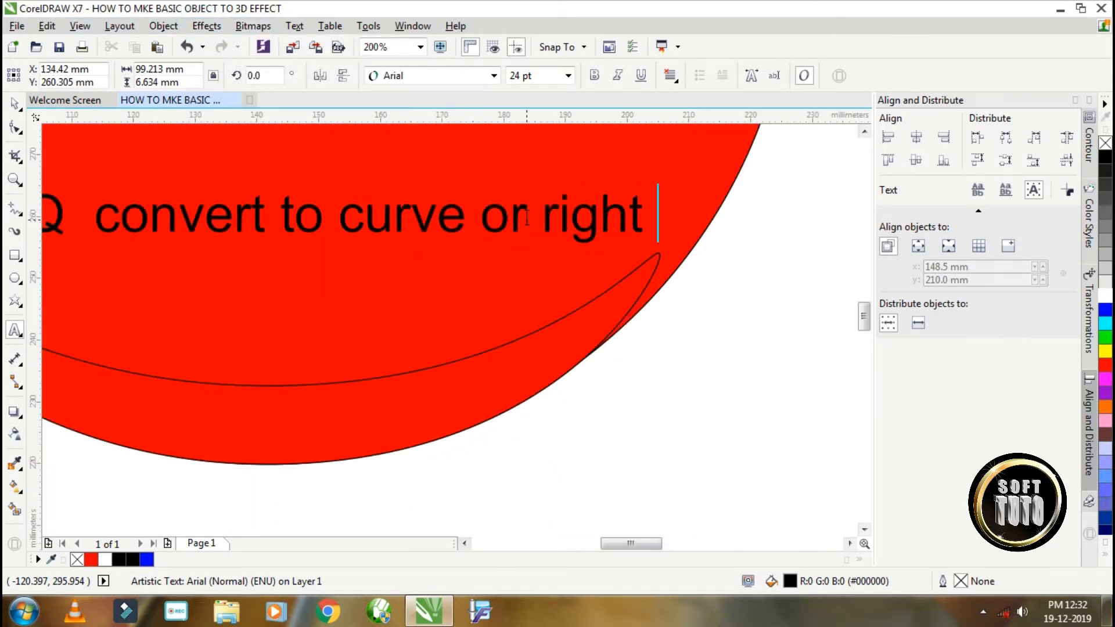
text(c)
text(lick)
Look up the Convert to Curves command for the crescent and delete the Ctrl+Q text above it.
right_click(470, 170)
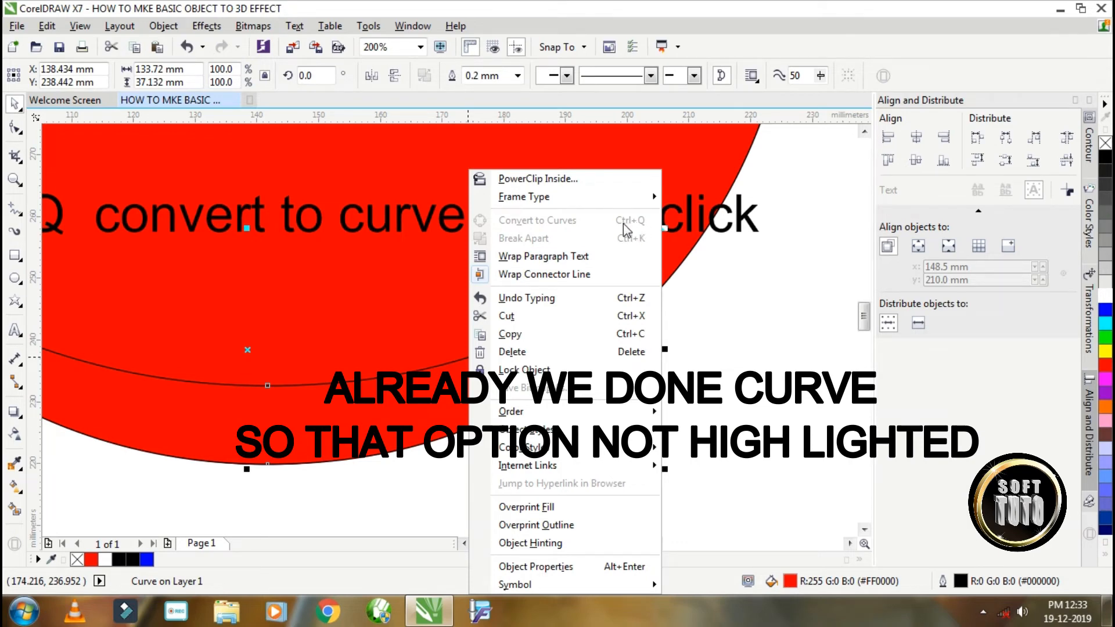
click(693, 286)
scroll(355, 325, down, 1)
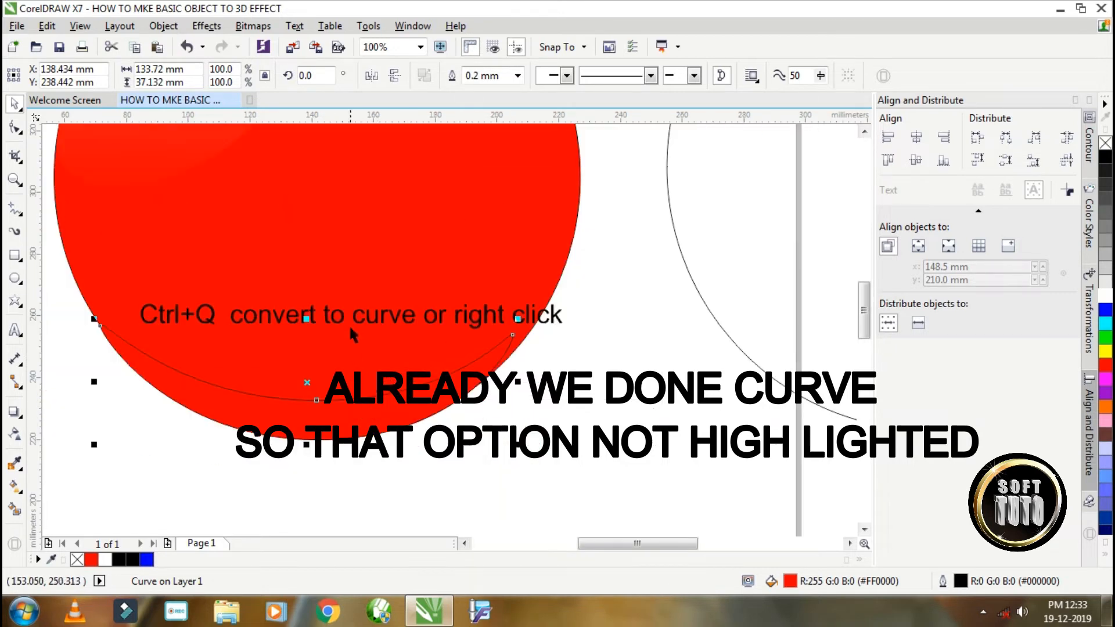
click(352, 317)
key(Delete)
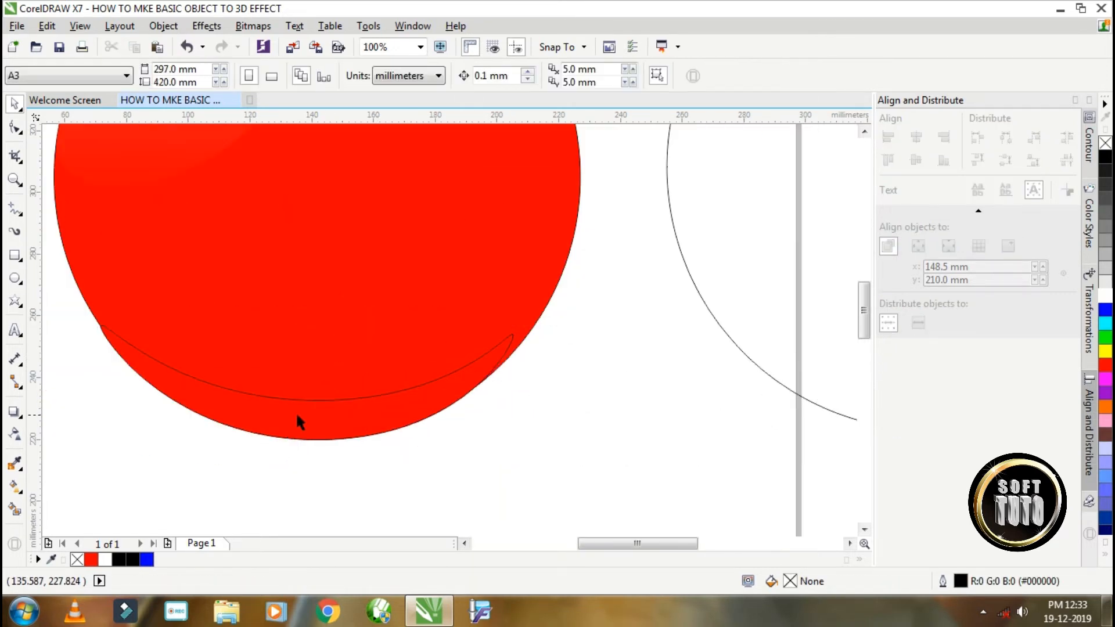
Apply a vertical linear fountain fill to the crescent, from red at its lower edge to white up inside the circle.
click(297, 415)
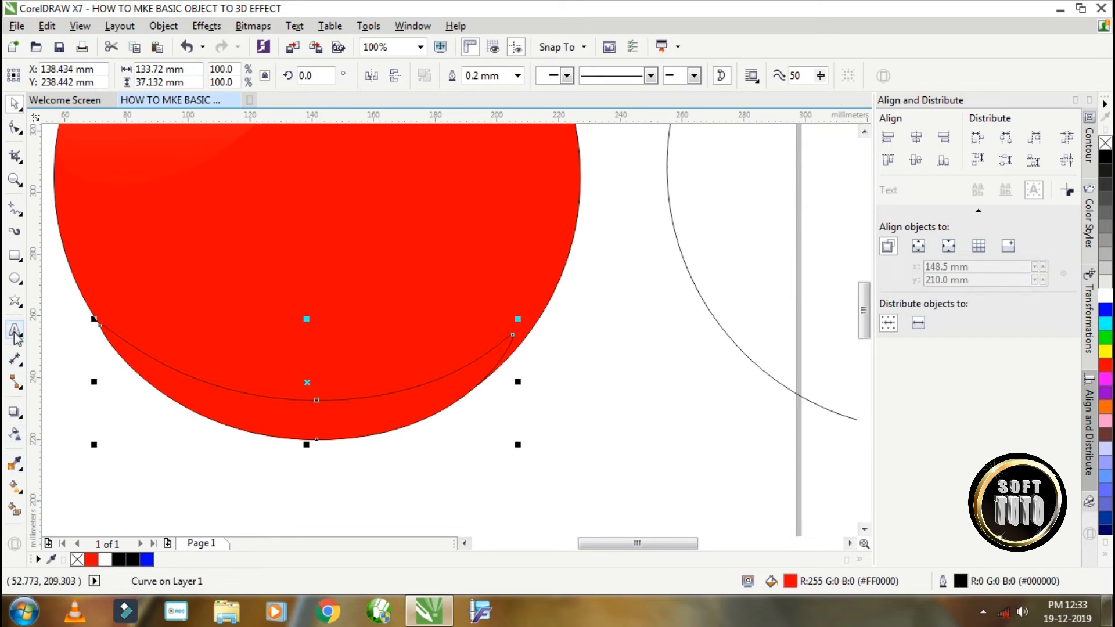
click(91, 560)
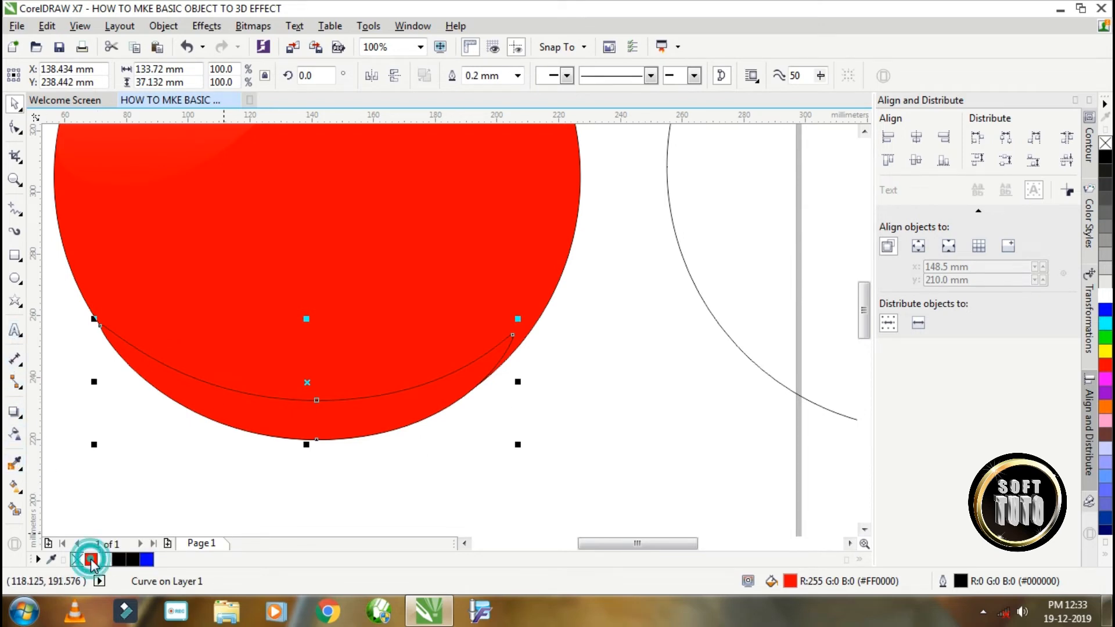
click(16, 486)
drag(317, 425, 319, 244)
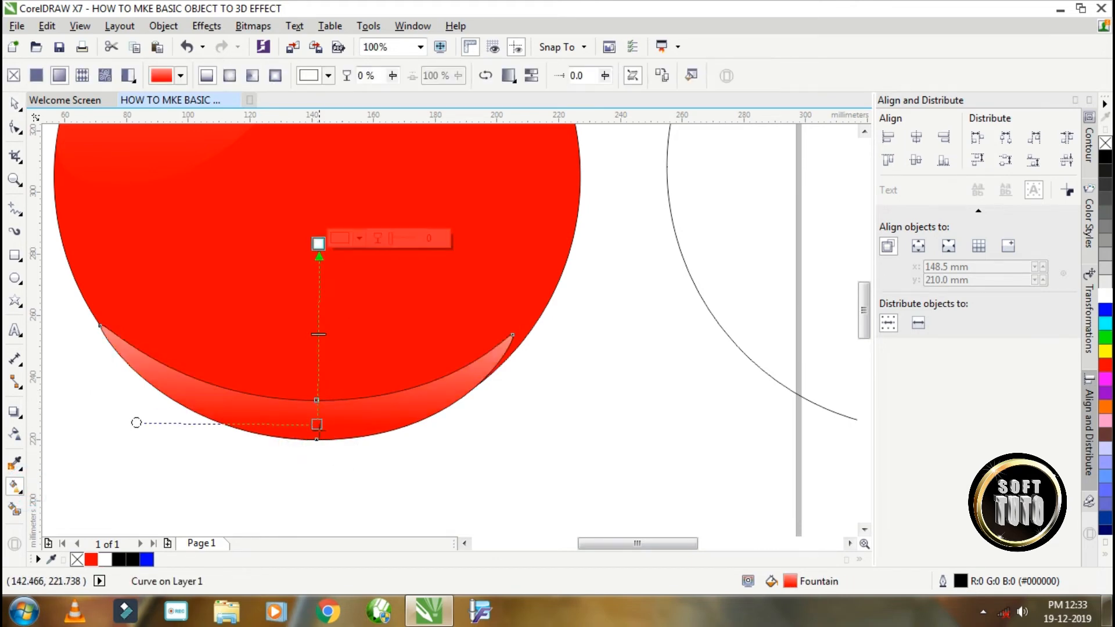
drag(316, 425, 316, 439)
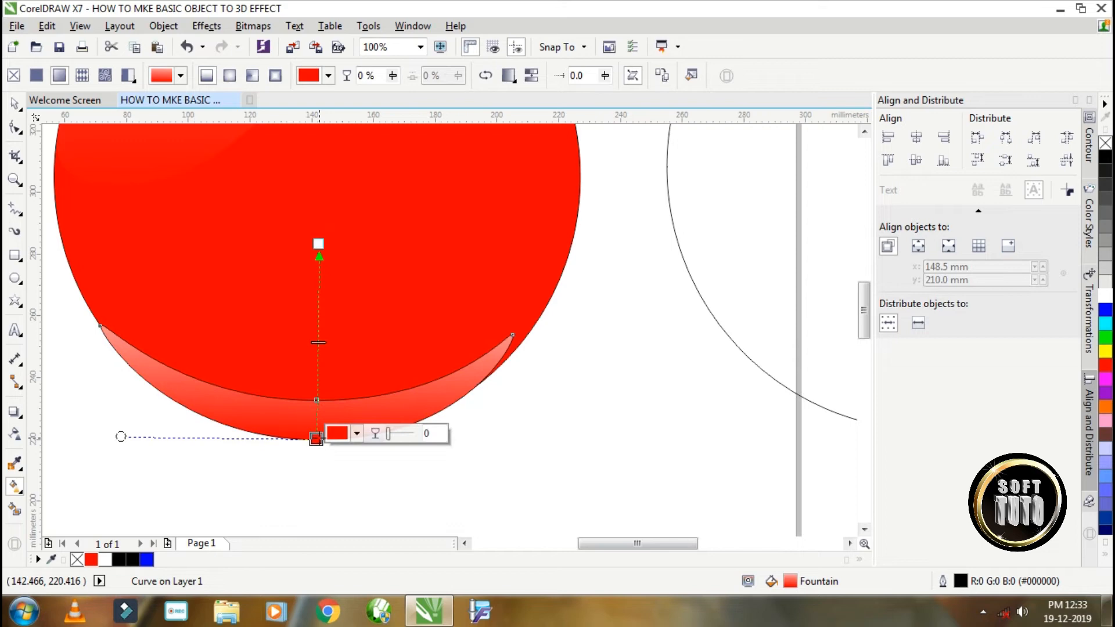
Try dark red #700101 and light red #C97272 as the lower colour of the crescent's gradient.
click(356, 435)
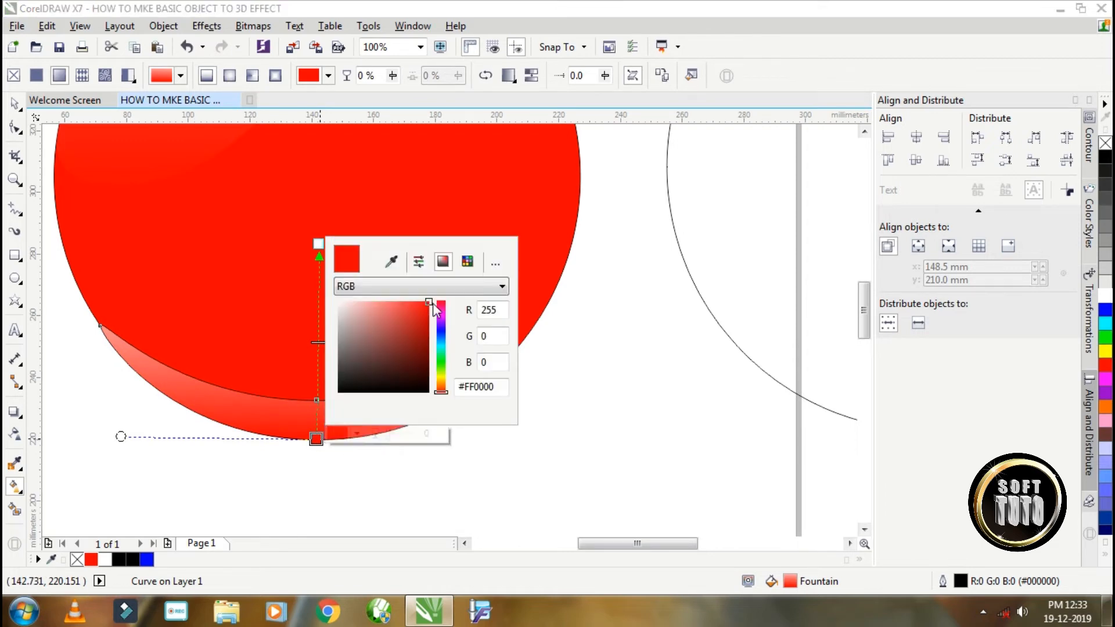
mouse_move(433, 303)
mouse_down()
mouse_move(427, 376)
mouse_move(428, 352)
mouse_up()
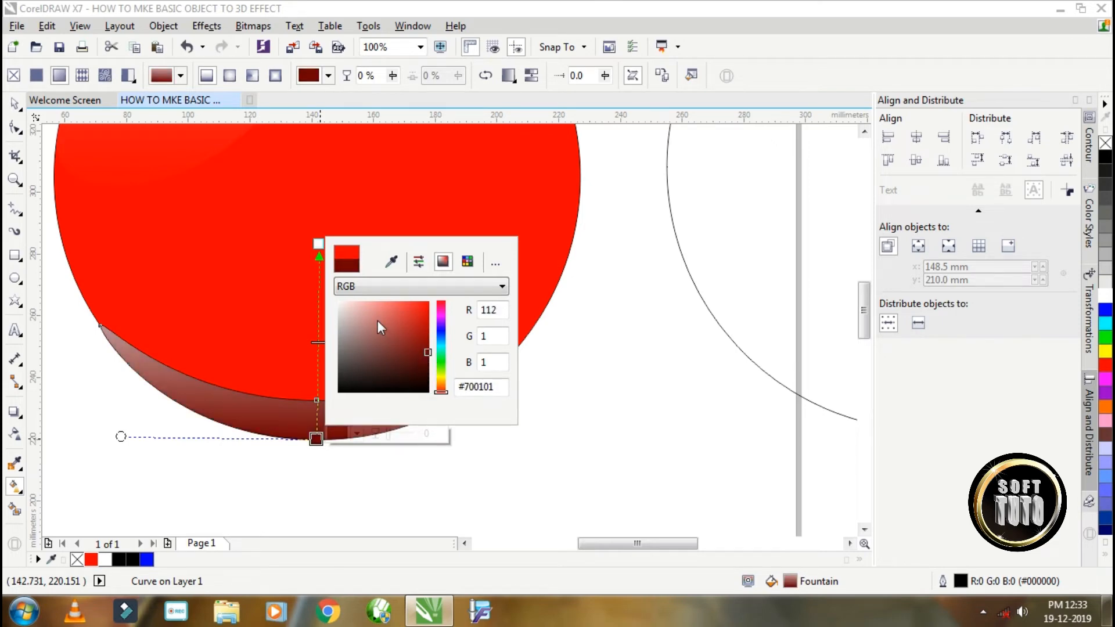
click(378, 319)
Set the gradient's upper colour to the red sampled from the circle and shift its midpoint closer to the crescent.
click(318, 244)
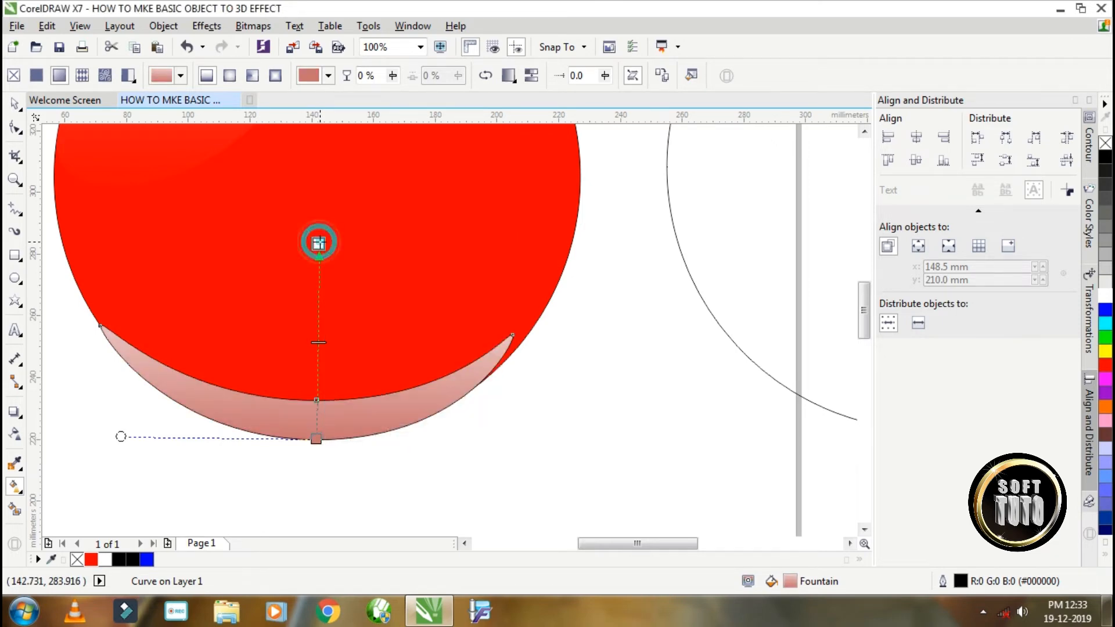
click(360, 238)
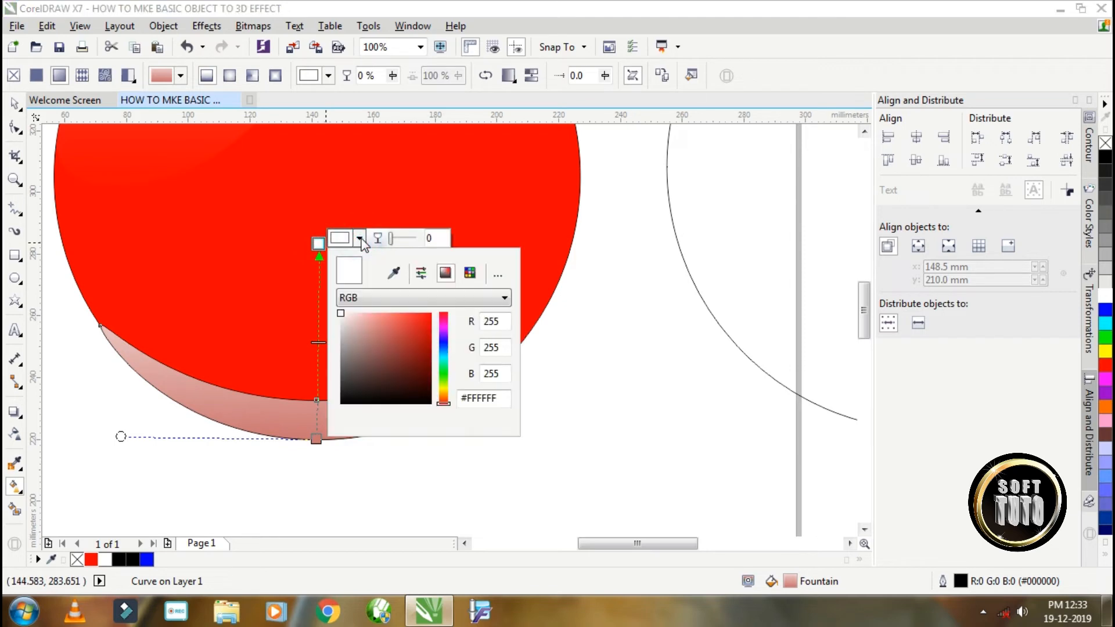
click(393, 273)
click(248, 263)
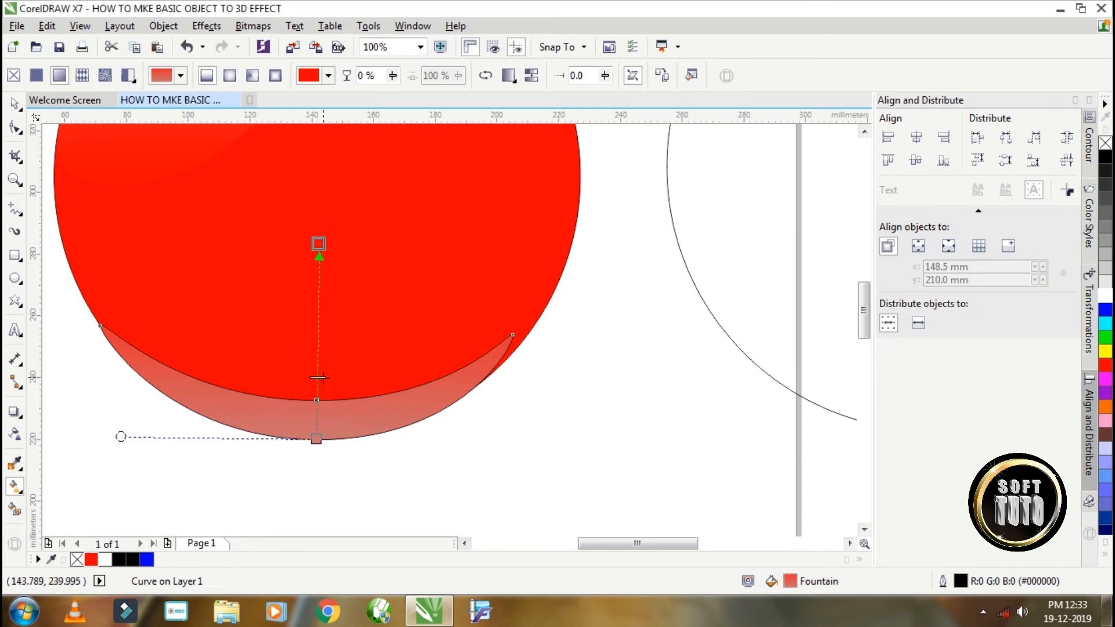
Set the lower colour of the crescent's gradient to very dark red, #4F0000.
click(316, 440)
click(358, 434)
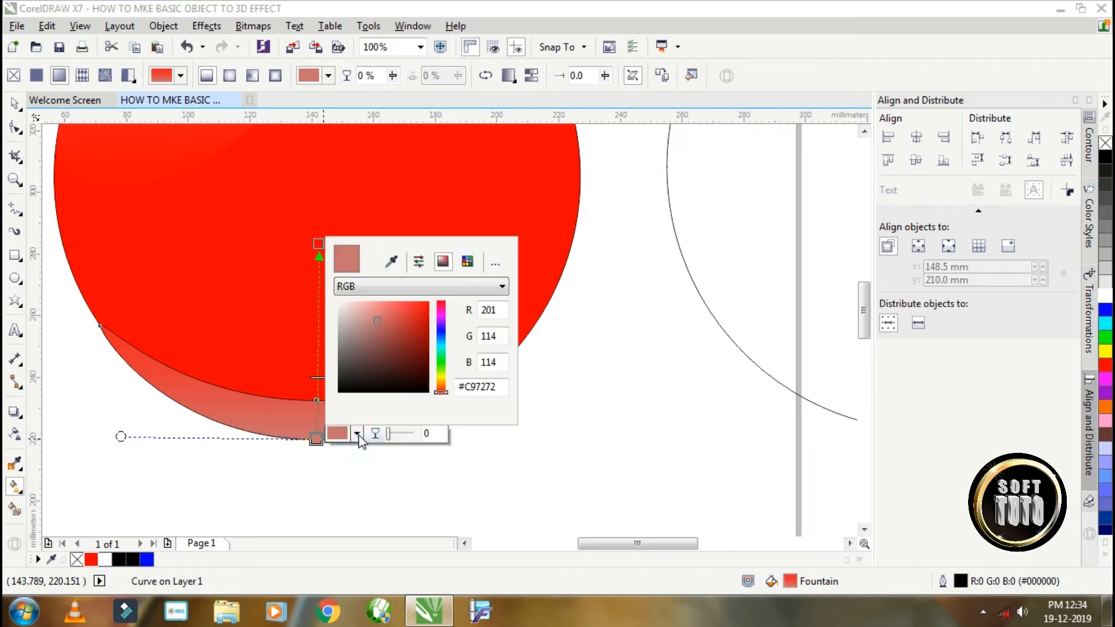
click(376, 322)
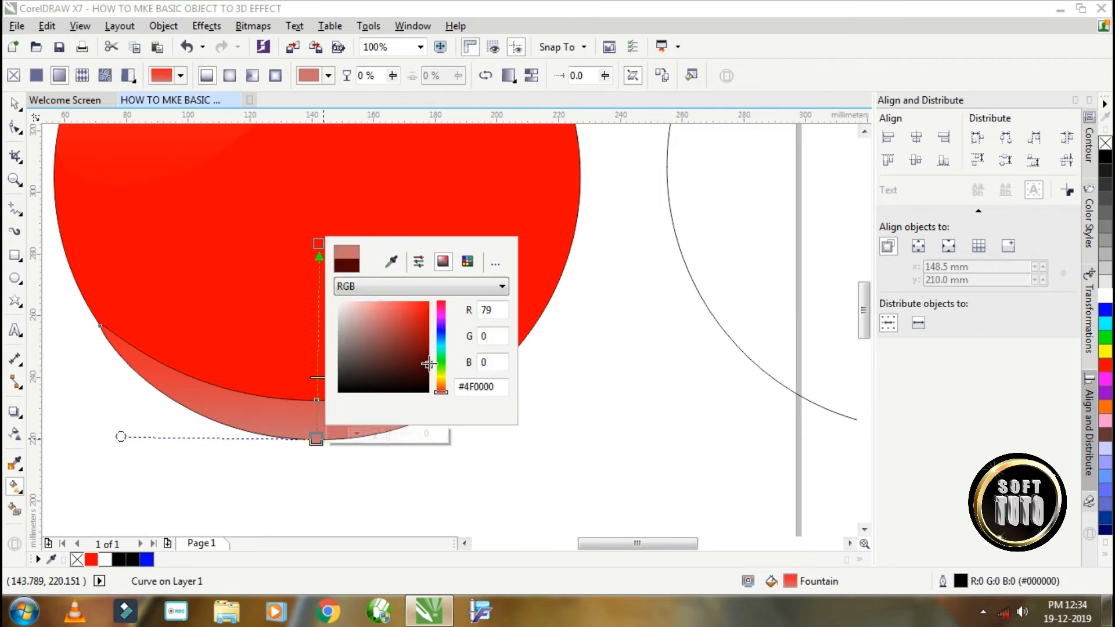
click(282, 361)
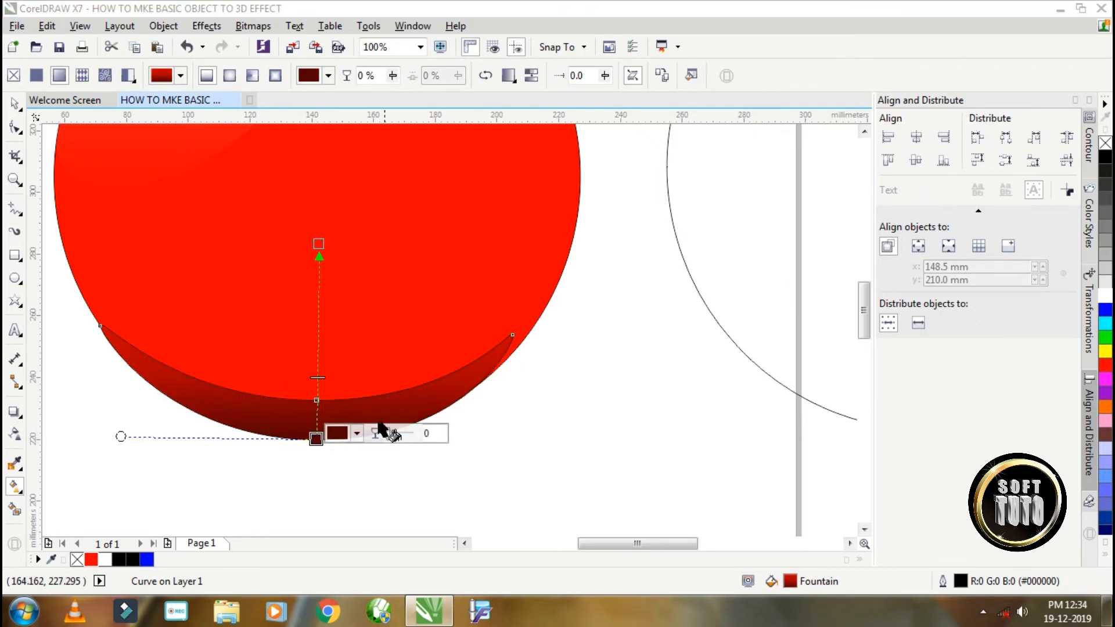
Apply a uniform transparency of 50 to the crescent.
click(15, 434)
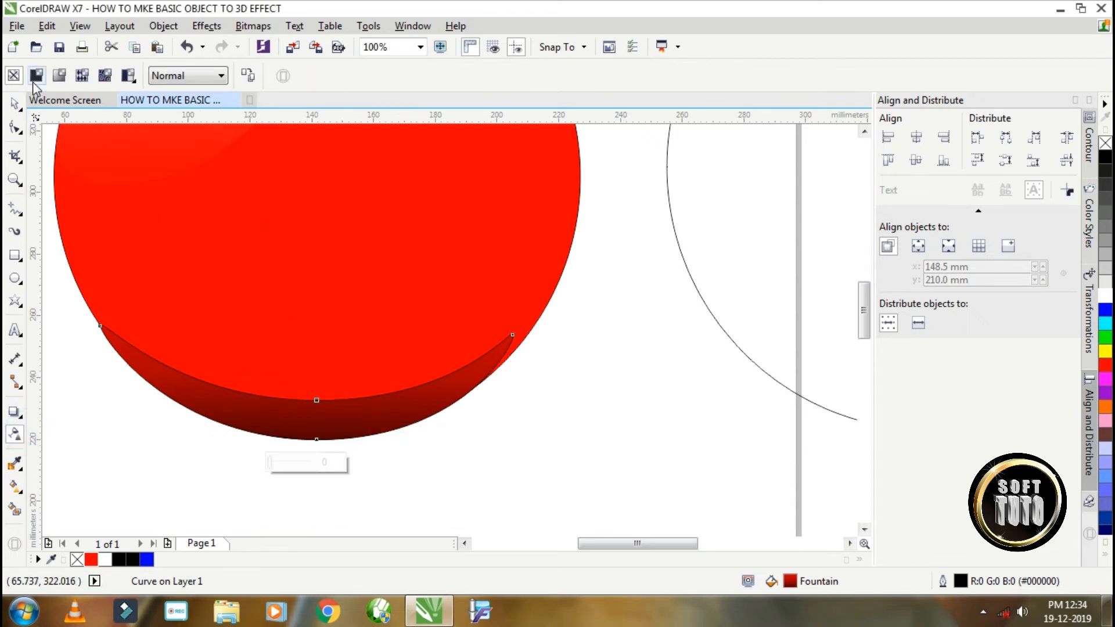
click(35, 75)
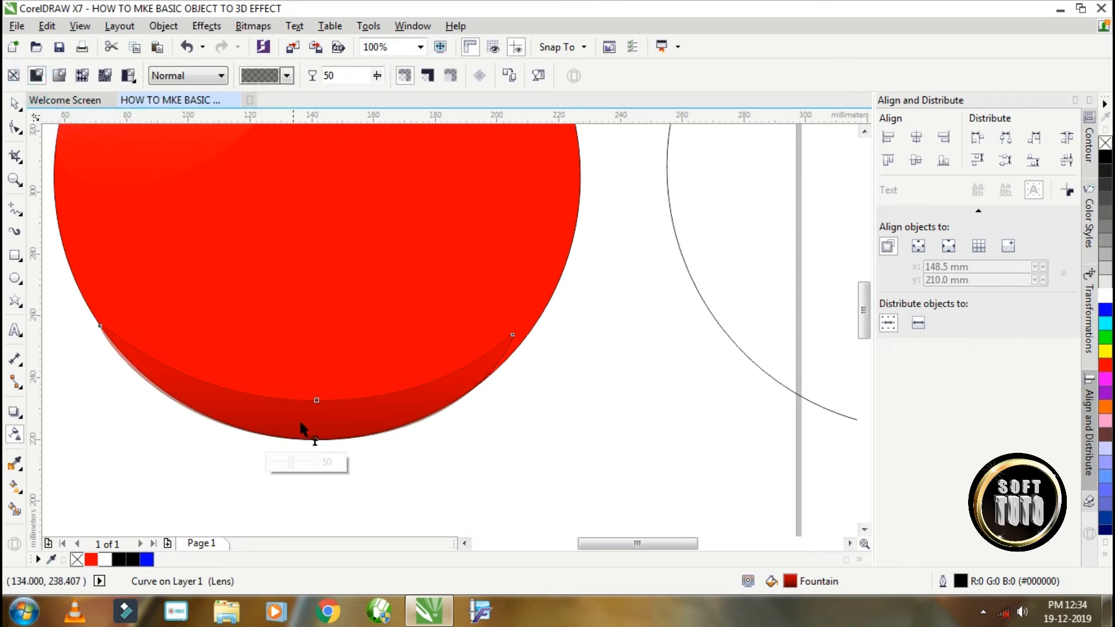
Raise the crescent's uniform transparency to 83 and remove its outline.
scroll(307, 306, down, 3)
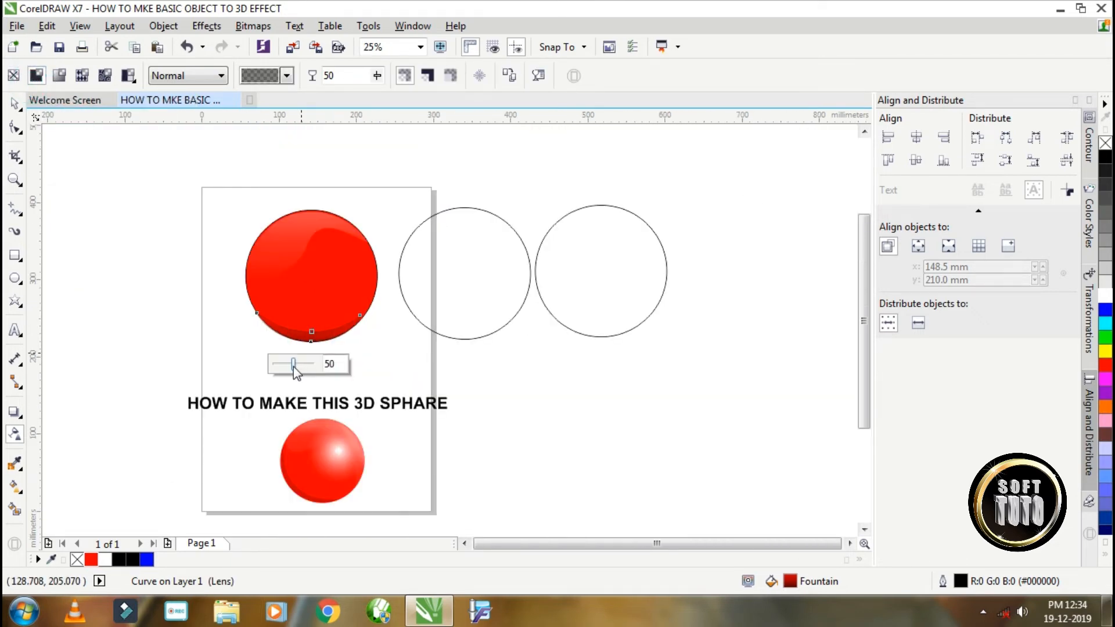
drag(294, 364, 308, 370)
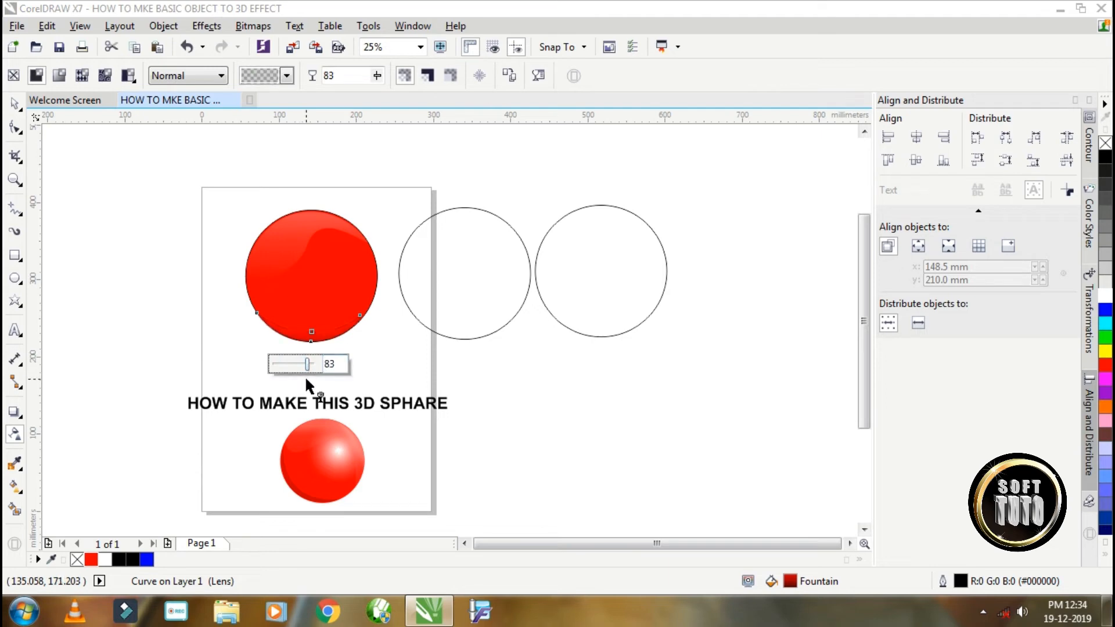
key(space)
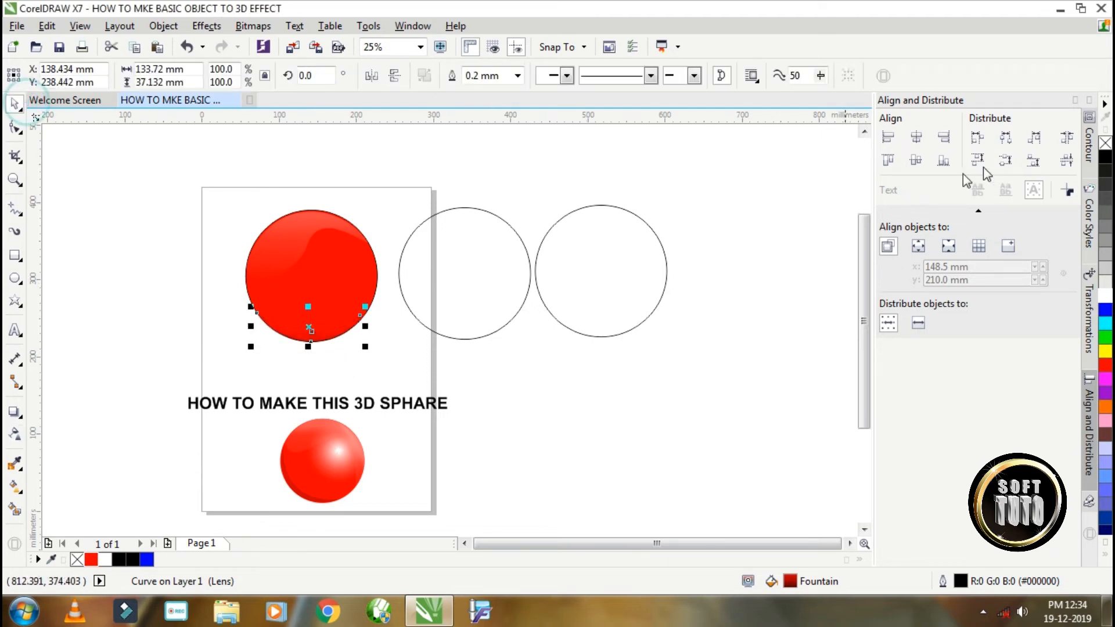
right_click(1105, 143)
scroll(329, 336, up, 2)
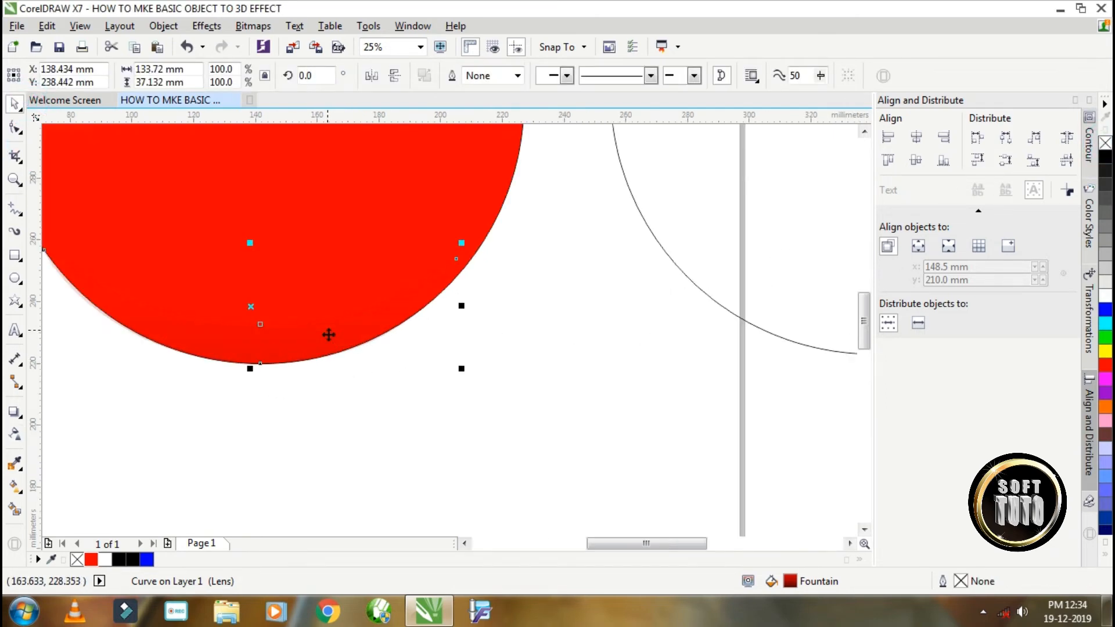
scroll(252, 345, down, 2)
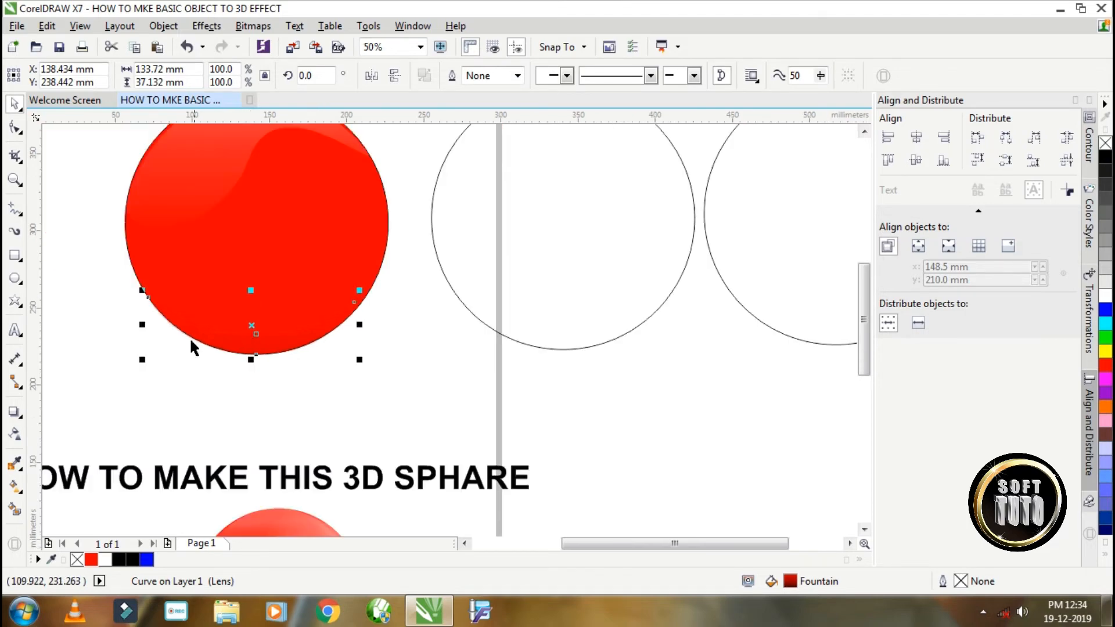
Reshape the crescent by moving both of its tip nodes slightly upward so its outer edge follows the red circle.
click(15, 127)
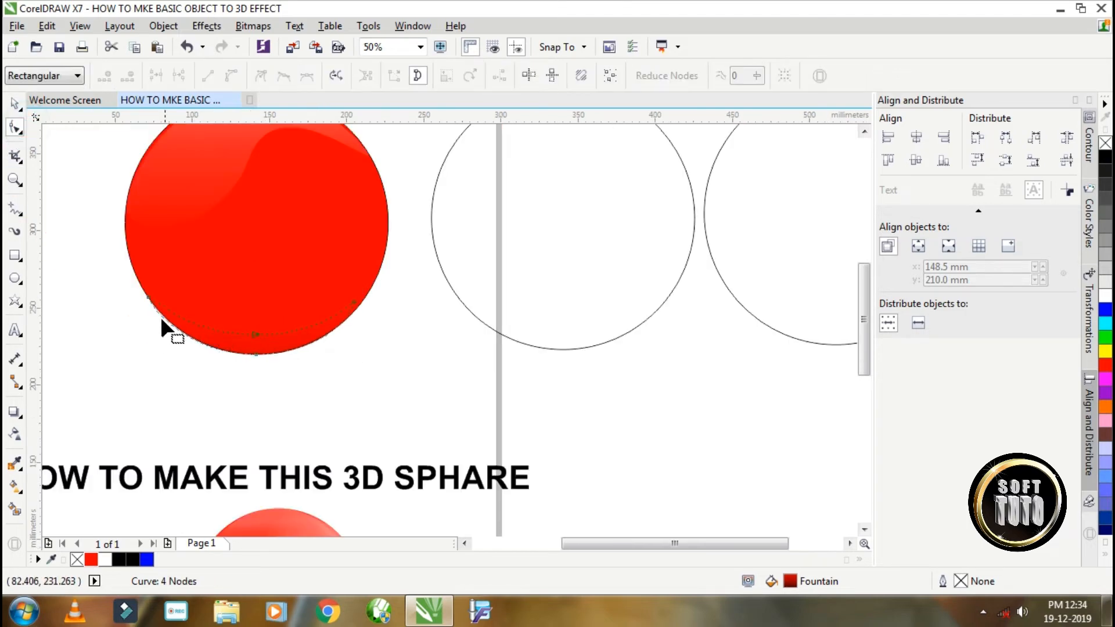
scroll(161, 316, up, 4)
drag(112, 244, 114, 228)
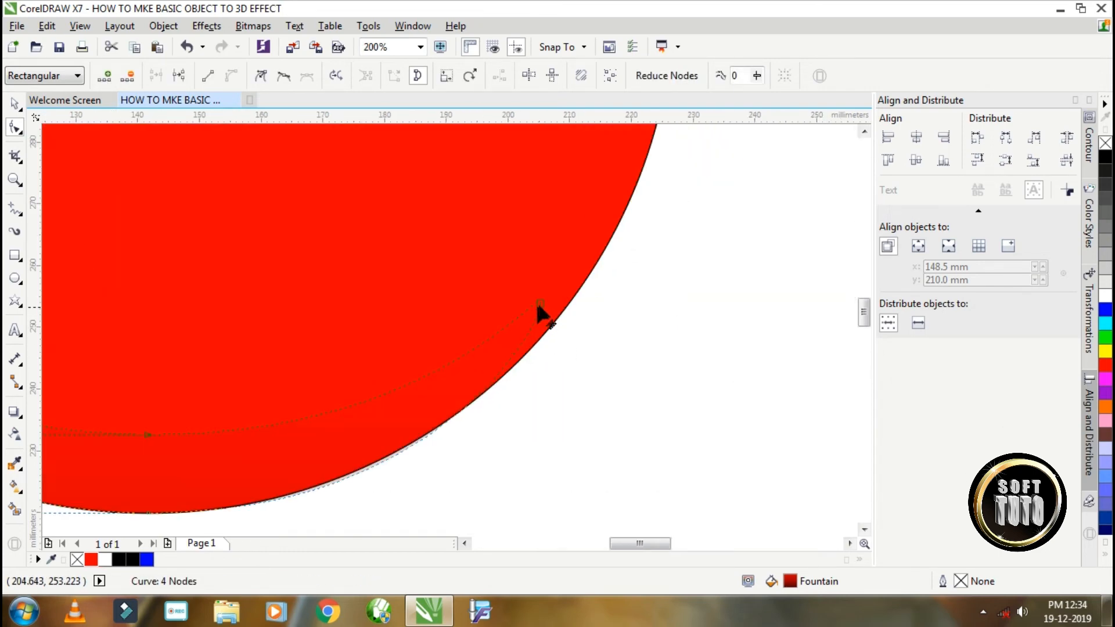
drag(540, 304, 537, 289)
scroll(407, 453, down, 2)
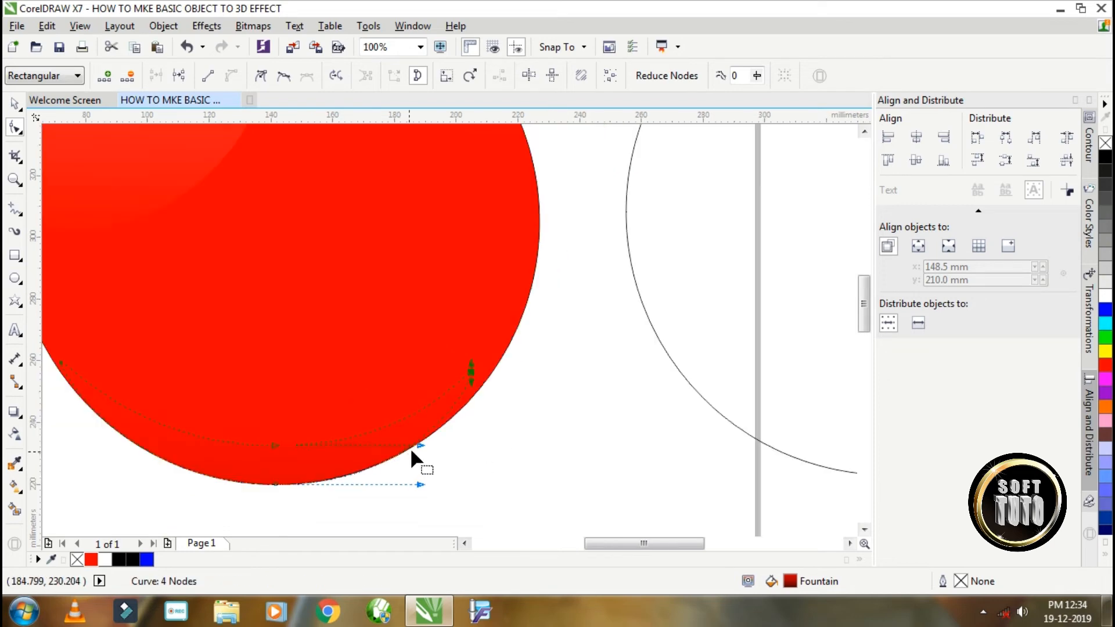
Rotate the crescent about the red circle's centre to about 306.6° so it lies along the circle's lower-left edge.
click(14, 106)
click(341, 441)
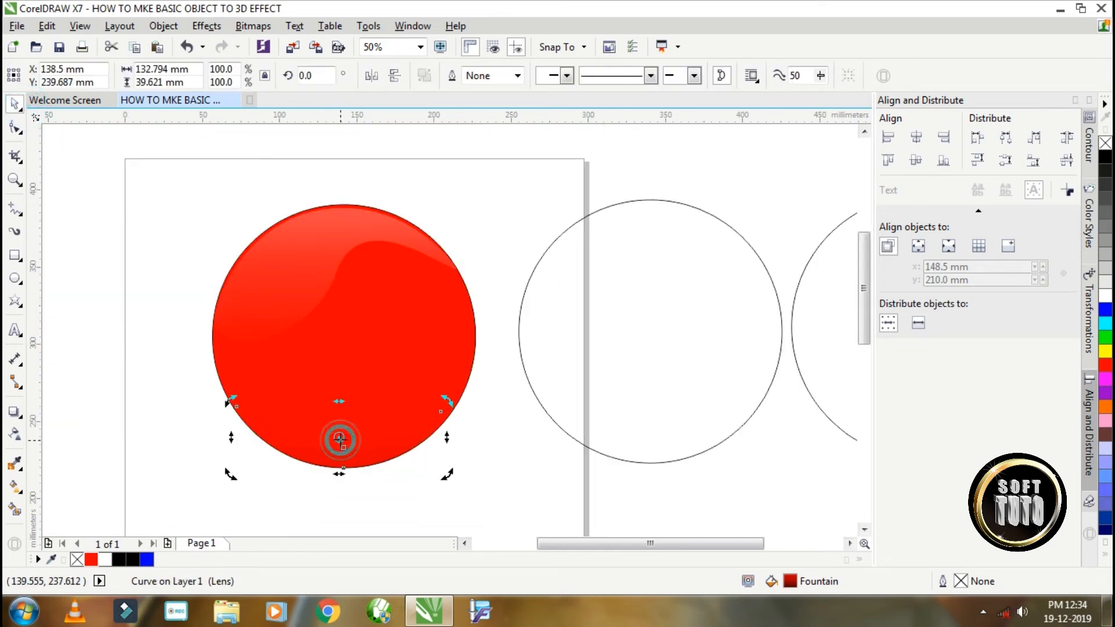
drag(340, 437, 344, 335)
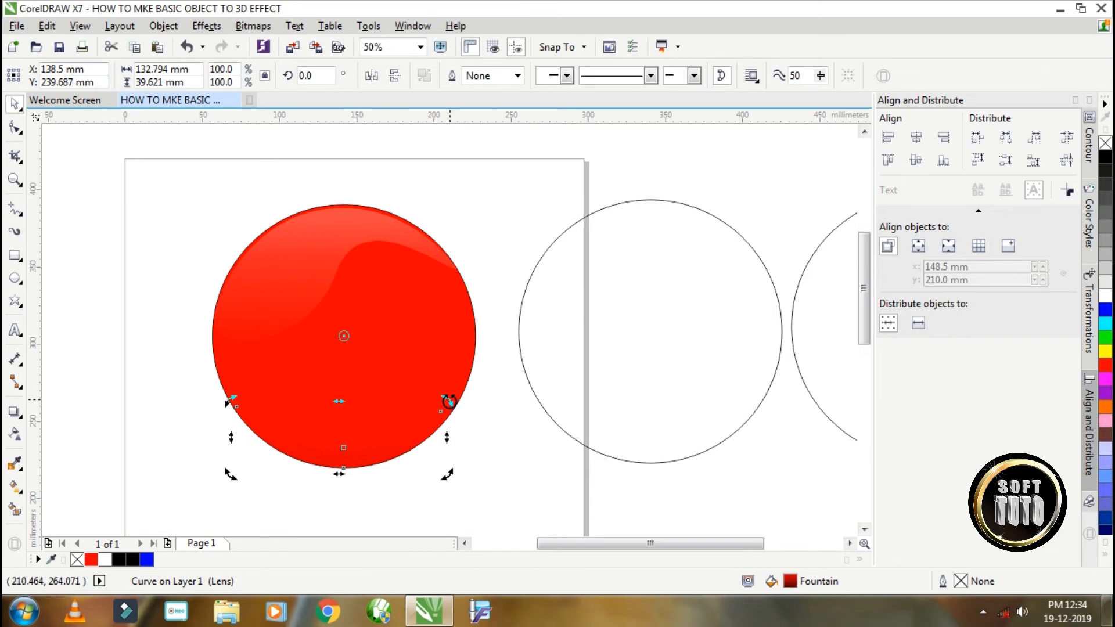
drag(449, 401, 362, 479)
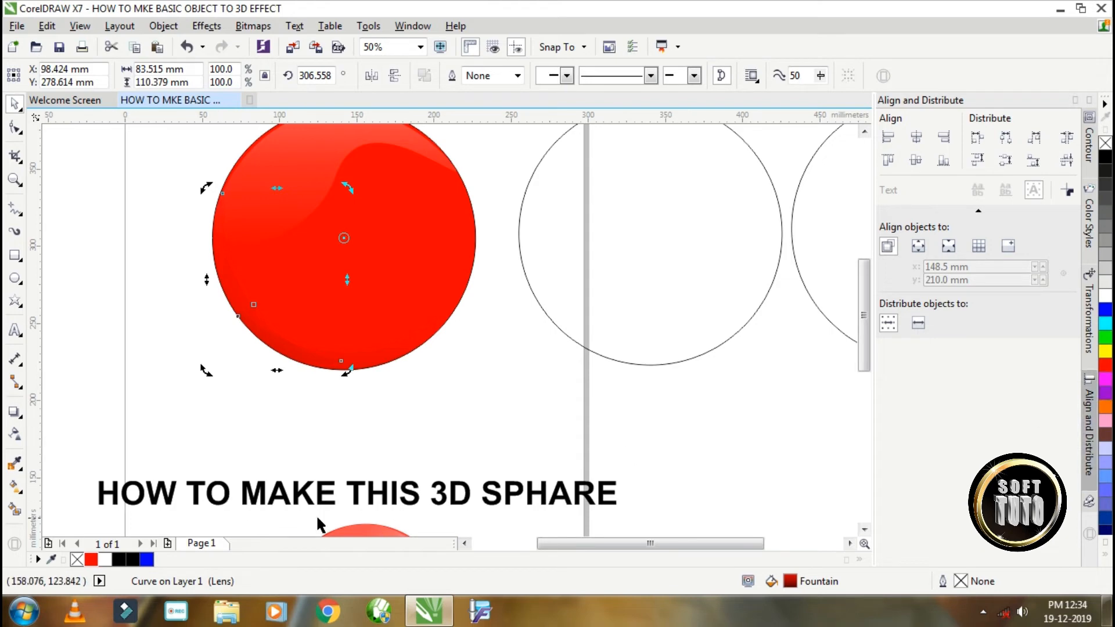
Fill the crescent with black and set its uniform transparency to 85.
click(119, 559)
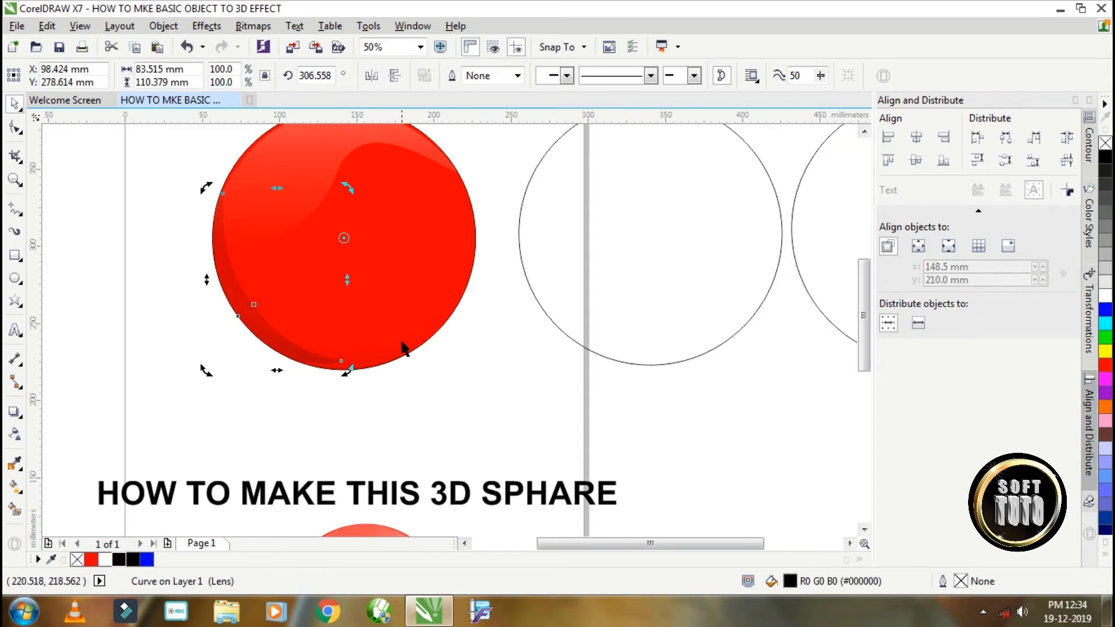
click(16, 439)
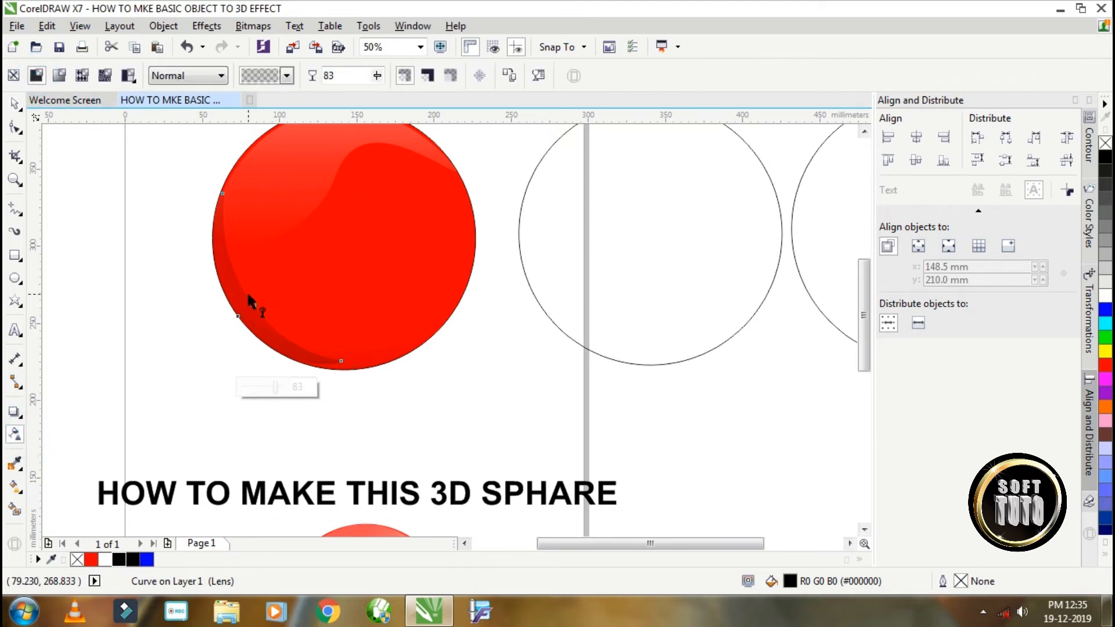
click(248, 295)
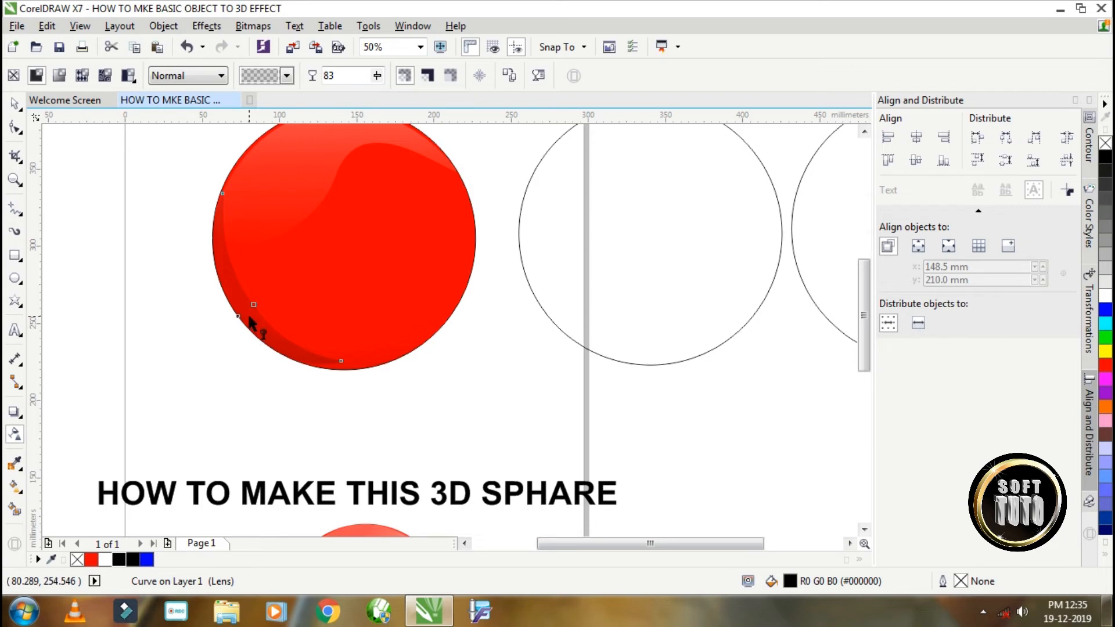
click(249, 316)
drag(275, 387, 273, 387)
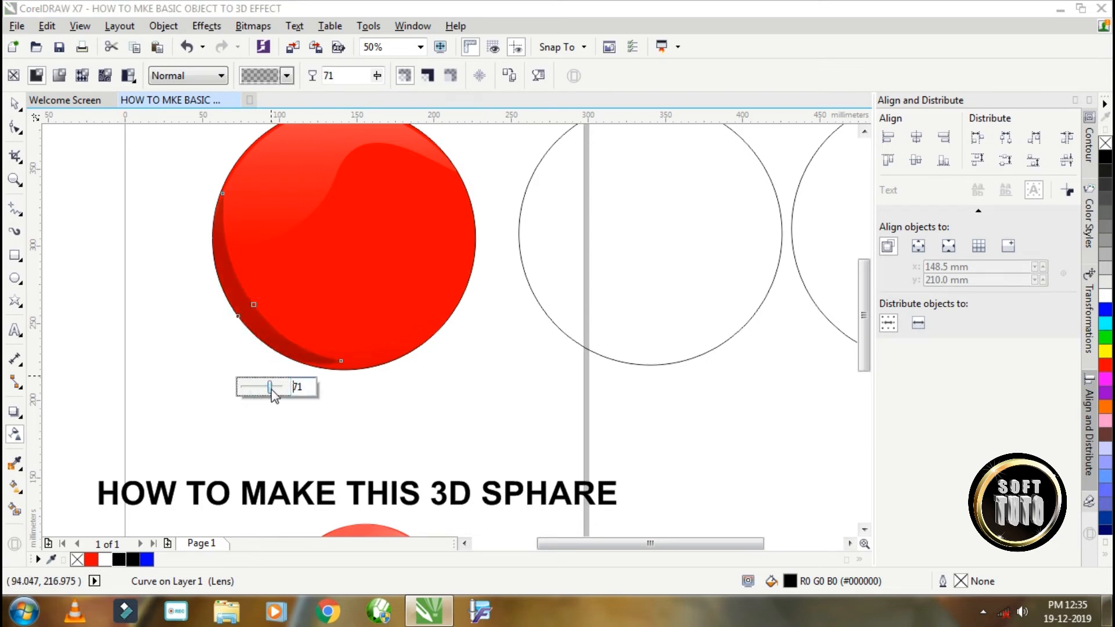
drag(271, 390, 276, 393)
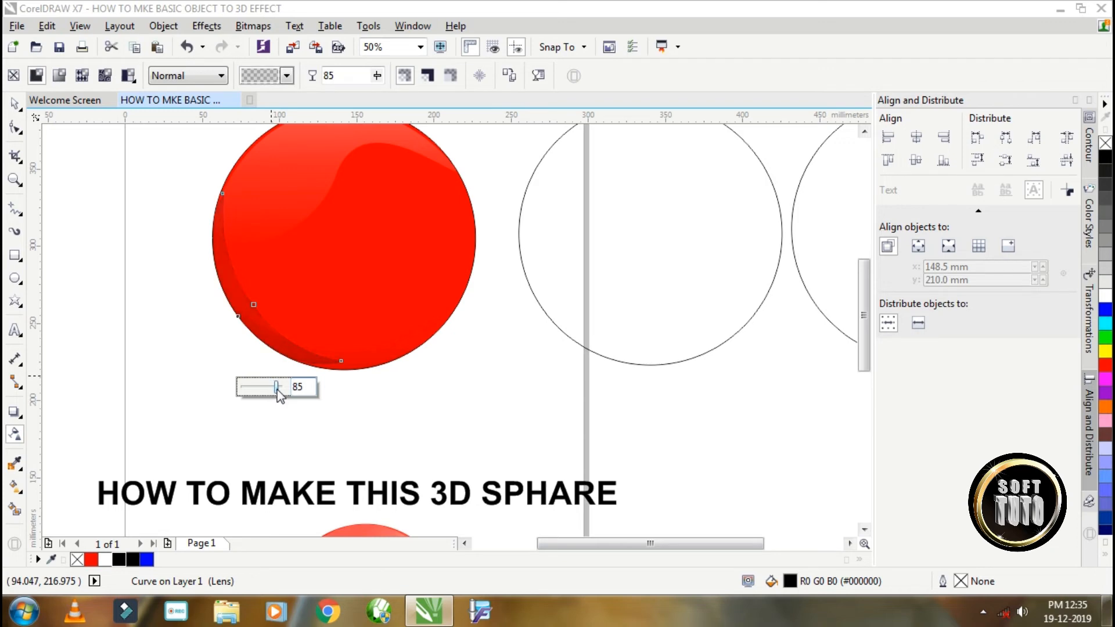
click(15, 103)
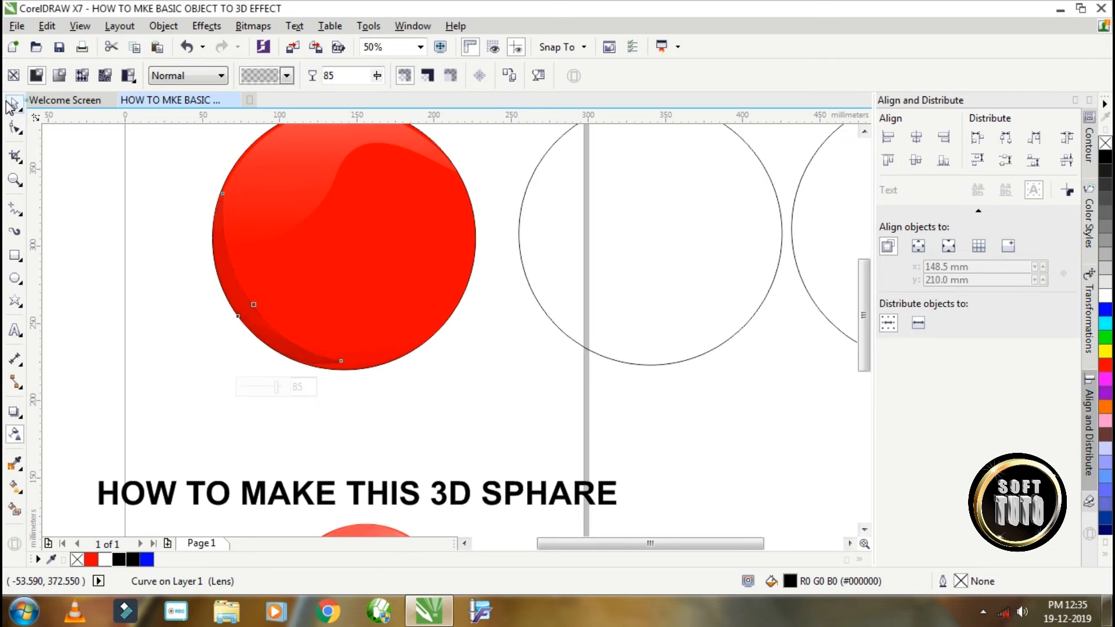
scroll(482, 385, down, 1)
click(484, 389)
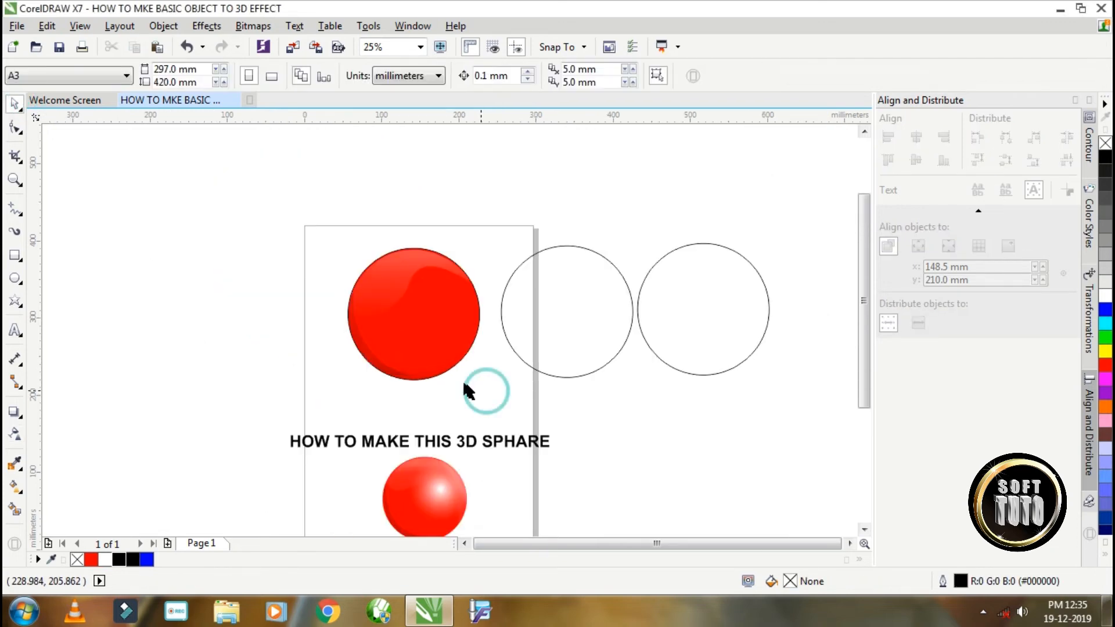
Scale the unfilled circle nearest the red one to about 67% and place it over the red circle's right side.
click(587, 296)
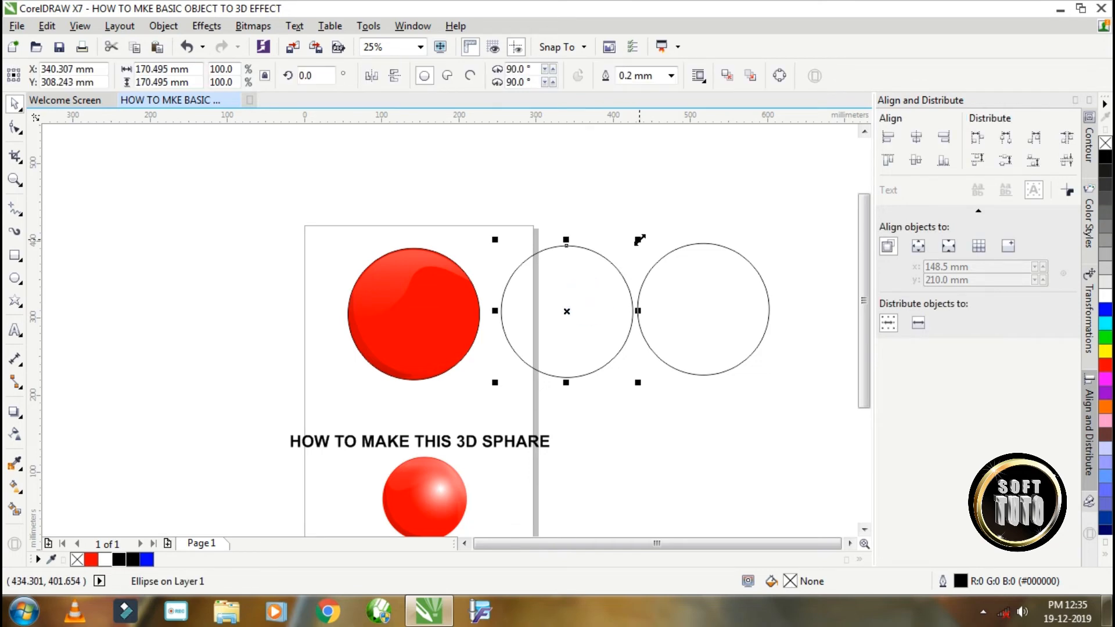
drag(639, 240, 615, 259)
drag(589, 312, 460, 319)
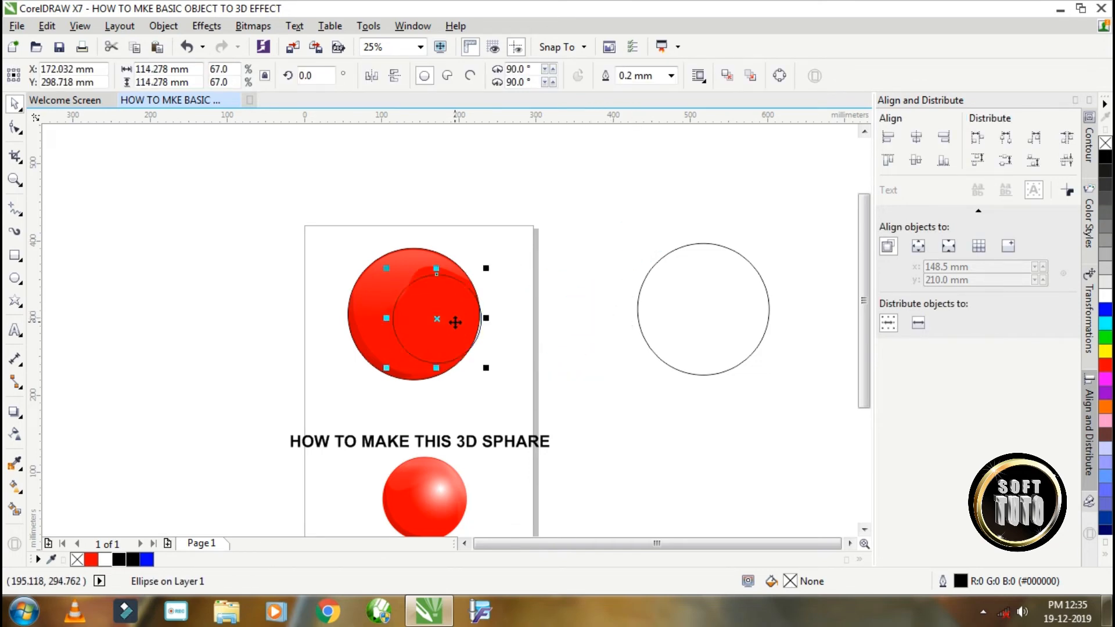
Fill the small circle with white and give it an elliptical fountain transparency that fades from a white centre to clear edges.
click(1105, 295)
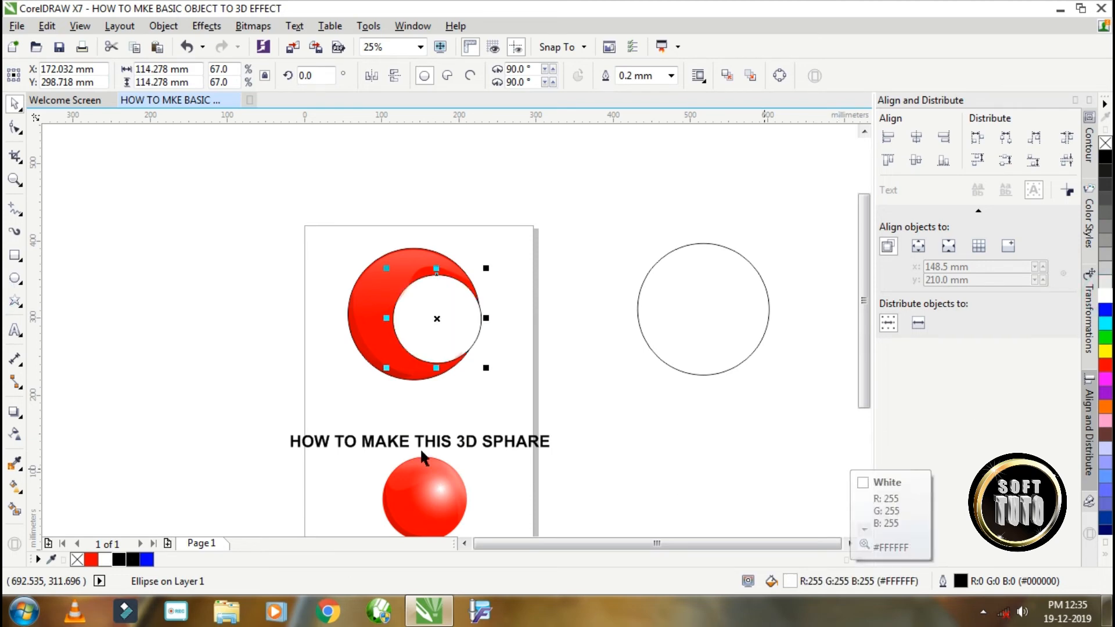
click(16, 435)
click(59, 76)
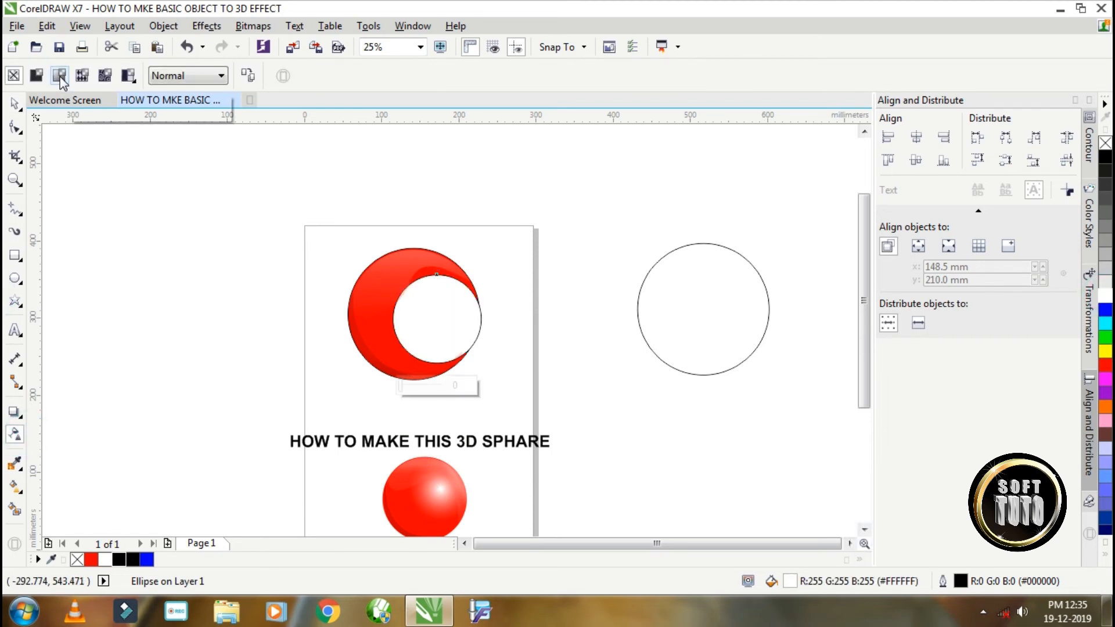
click(59, 76)
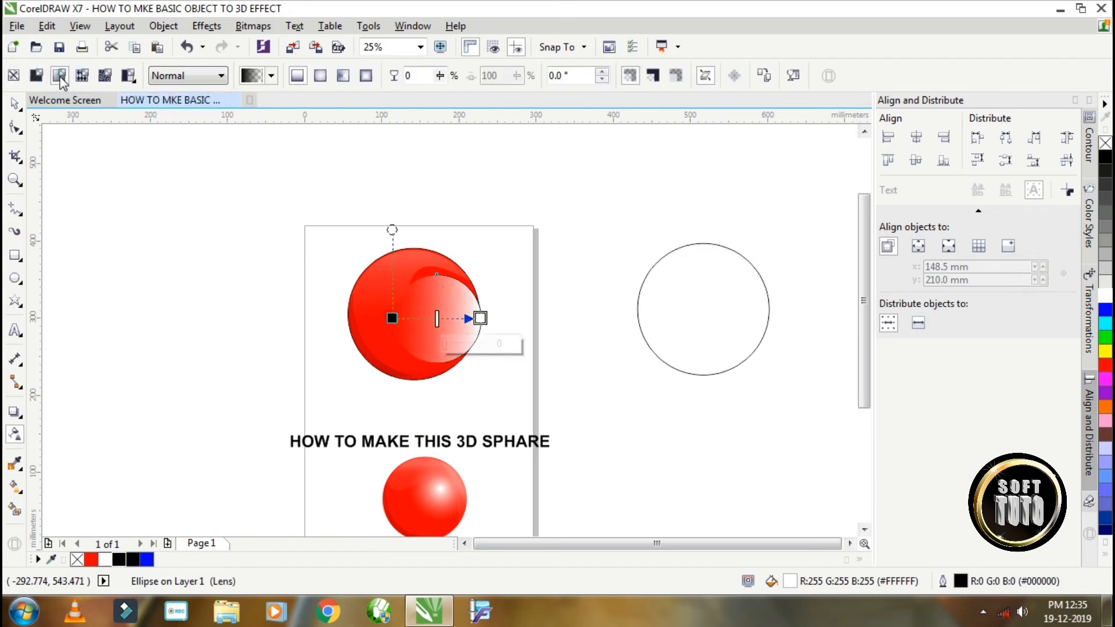
click(321, 77)
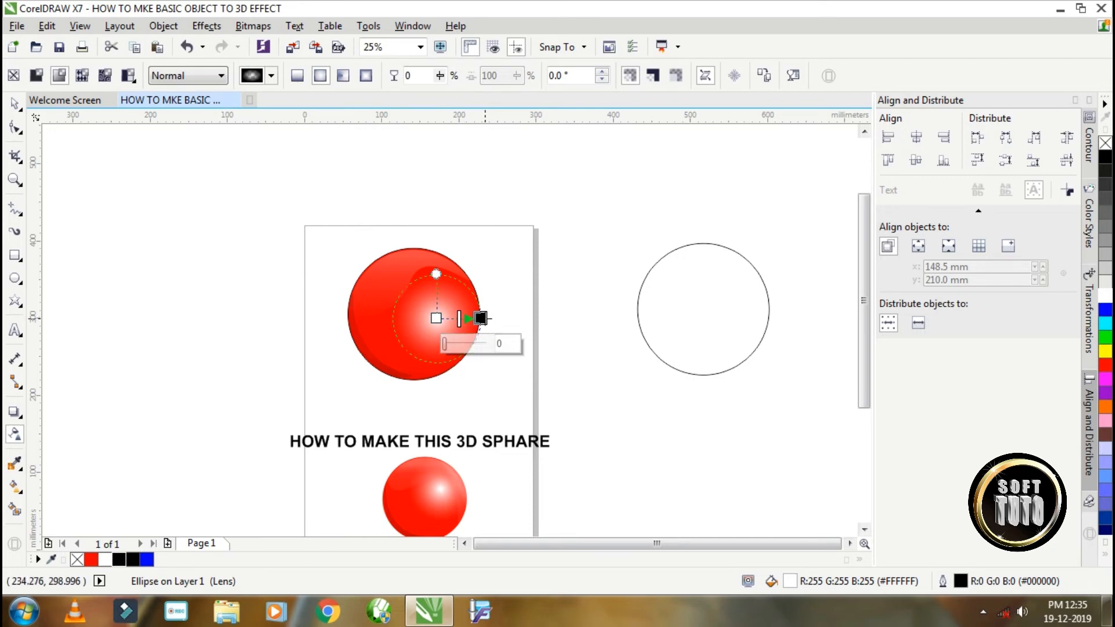
click(528, 253)
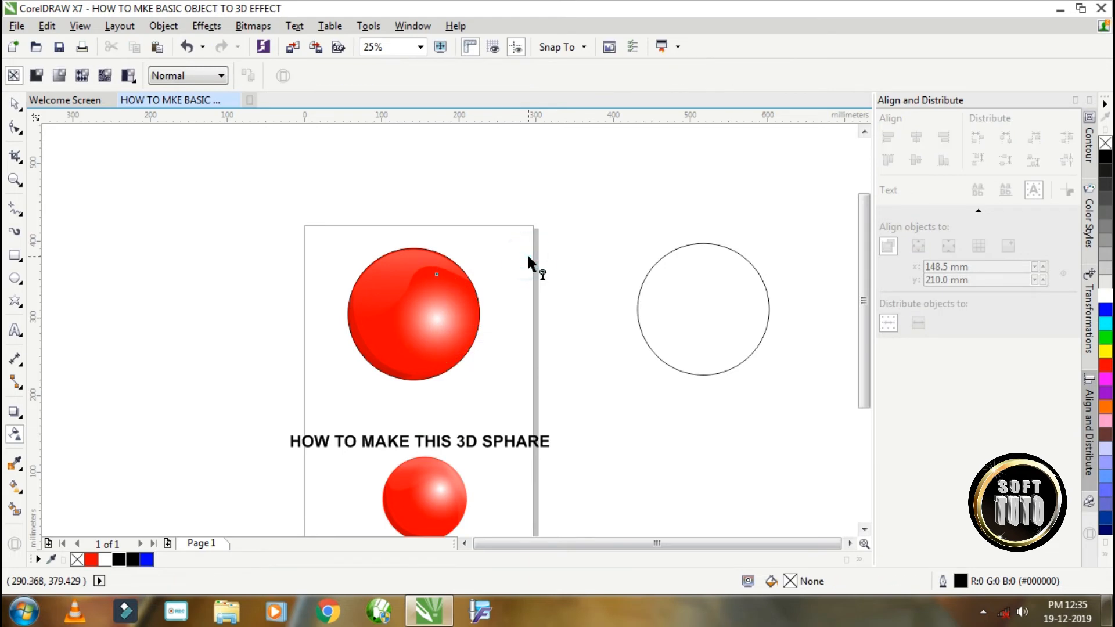
Reposition the white highlight on the upper-right part of the sphere.
click(15, 103)
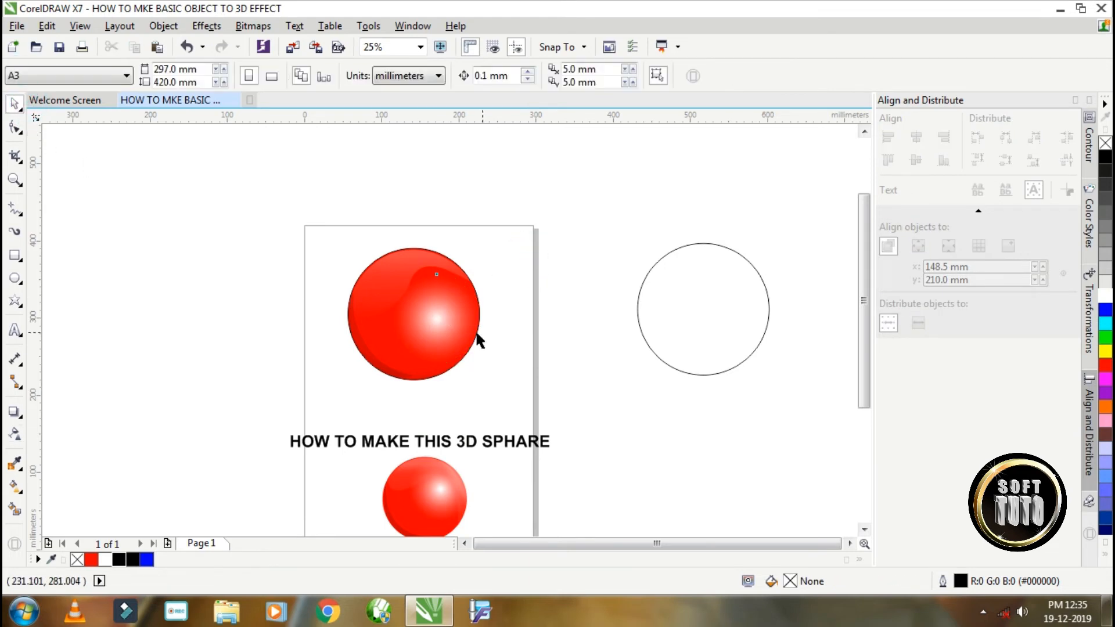
click(441, 322)
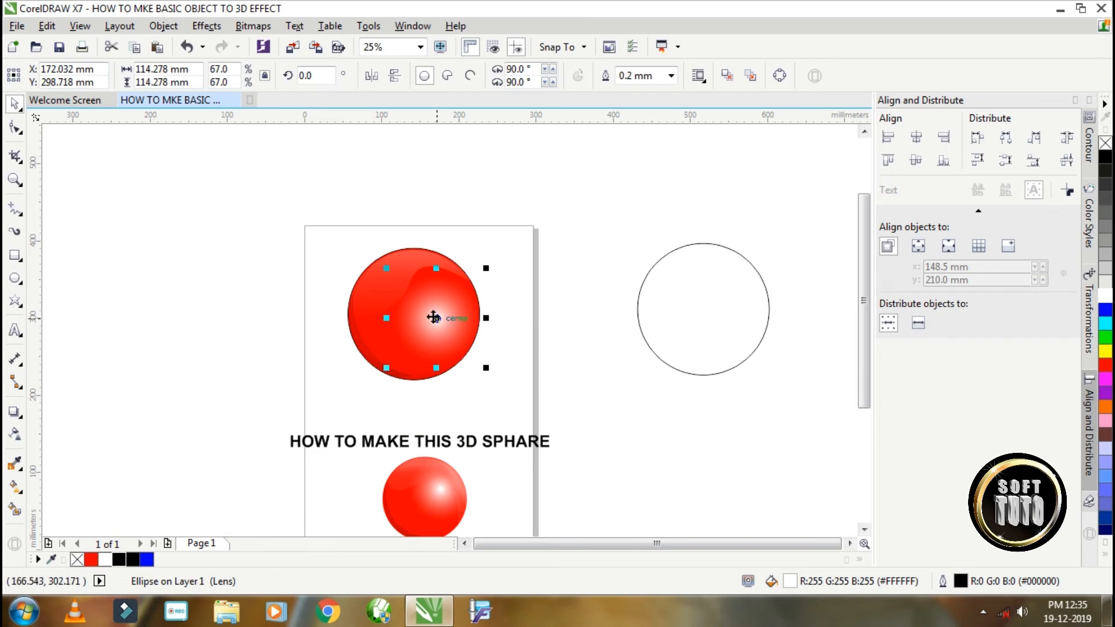
drag(440, 319, 500, 250)
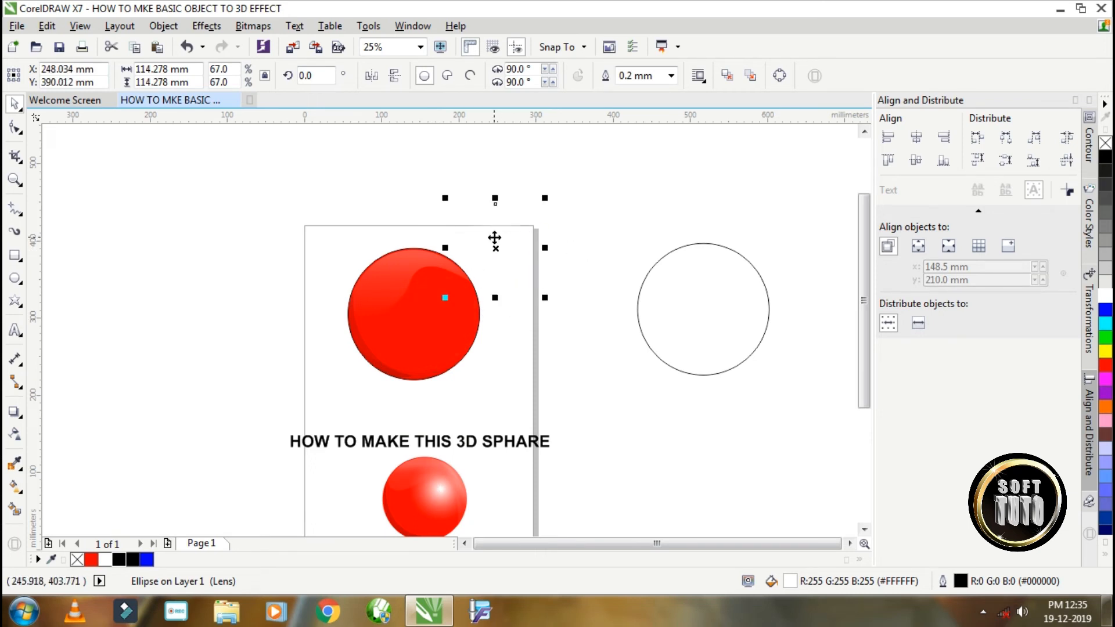
drag(494, 238, 435, 312)
scroll(455, 300, up, 1)
scroll(438, 312, down, 1)
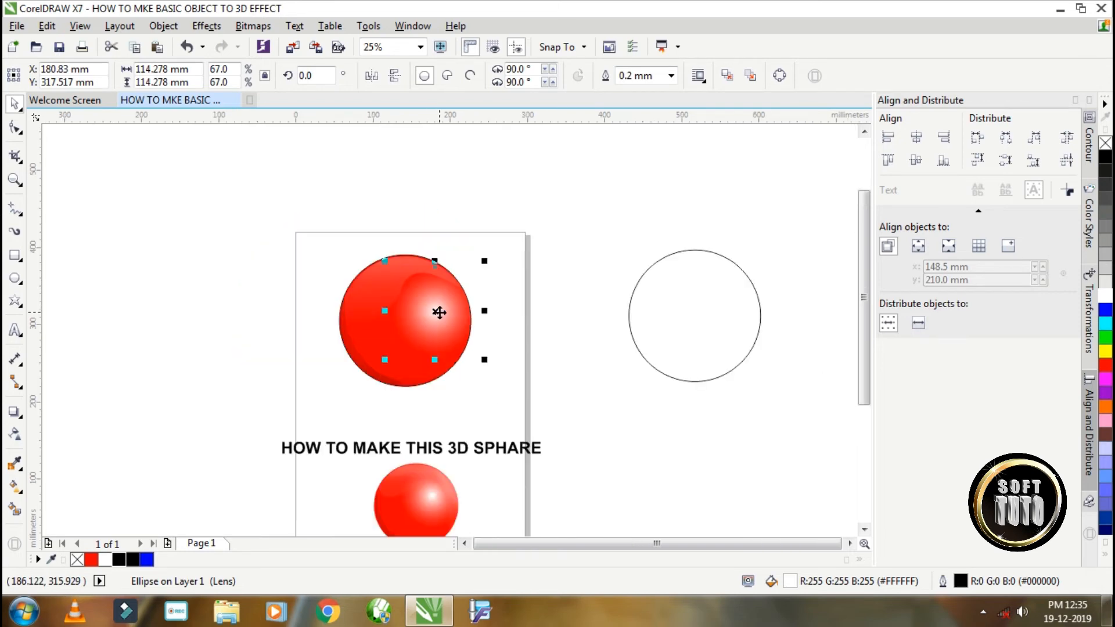
scroll(442, 312, up, 1)
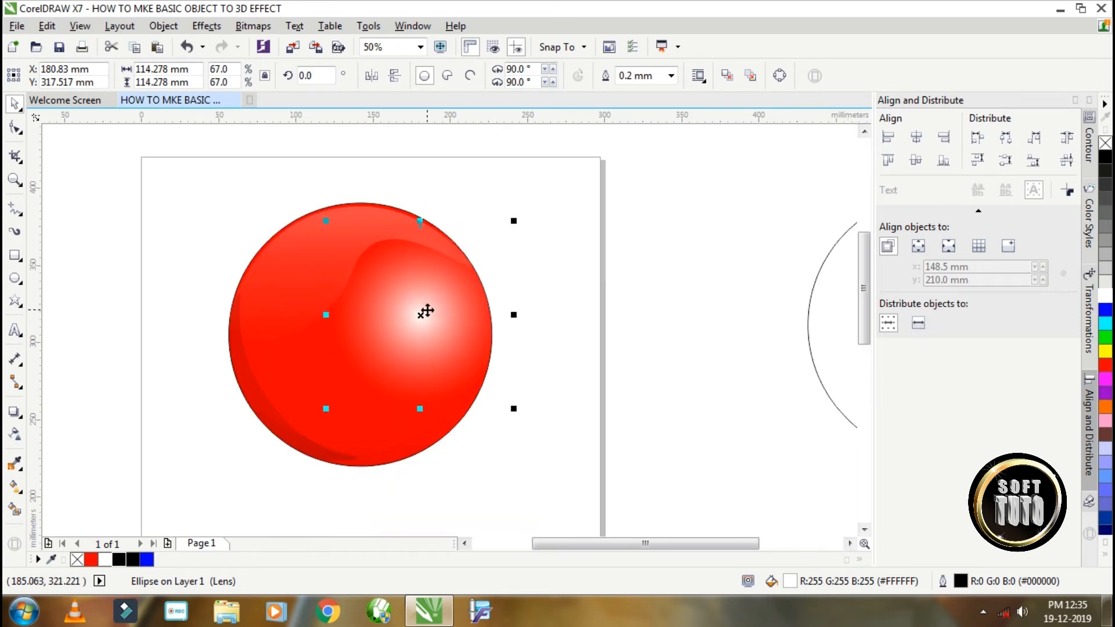
drag(424, 311, 426, 284)
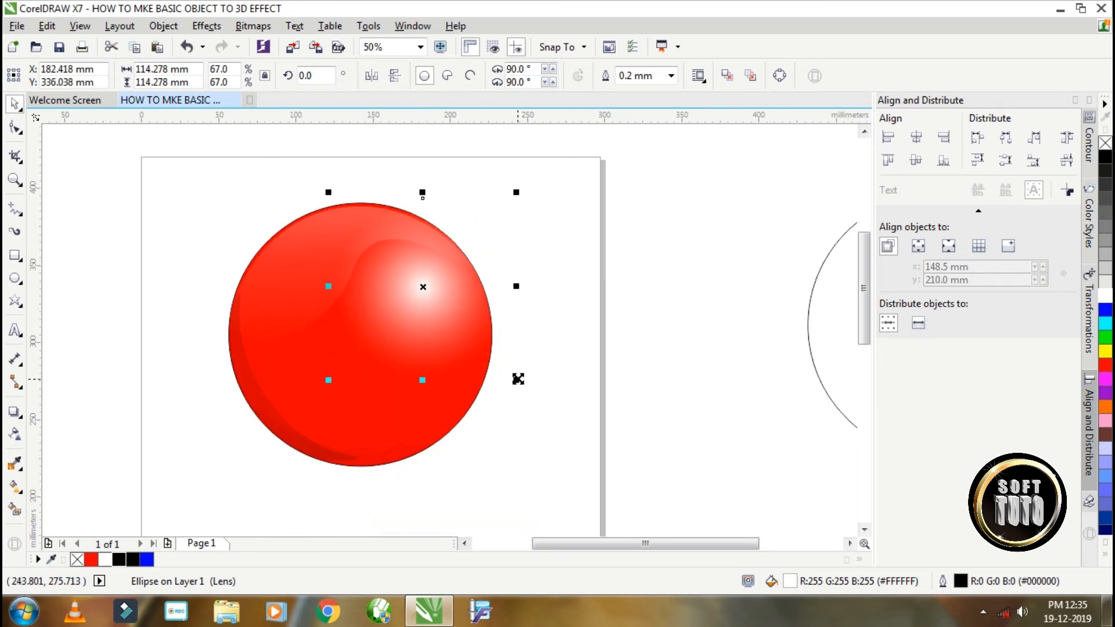
Enlarge the white highlight to about 140 mm across and shift its centre slightly down and toward the sphere's middle.
drag(517, 380, 531, 395)
drag(421, 297, 428, 313)
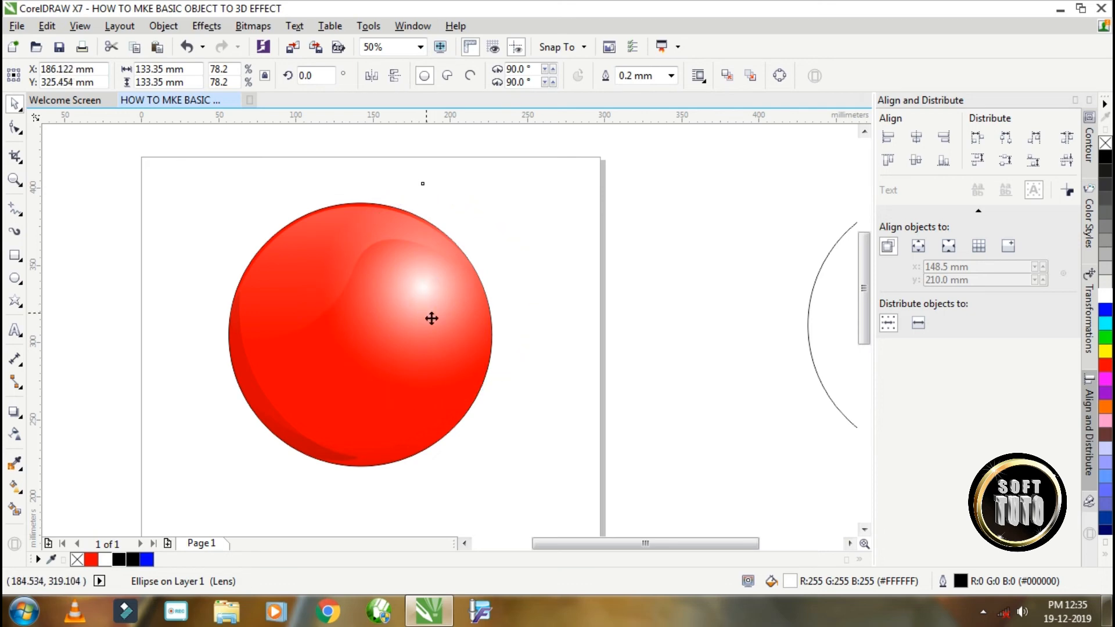
drag(532, 412, 537, 416)
mouse_move(428, 314)
mouse_down()
mouse_move(316, 356)
mouse_move(428, 303)
mouse_move(407, 311)
mouse_up()
scroll(441, 327, down, 1)
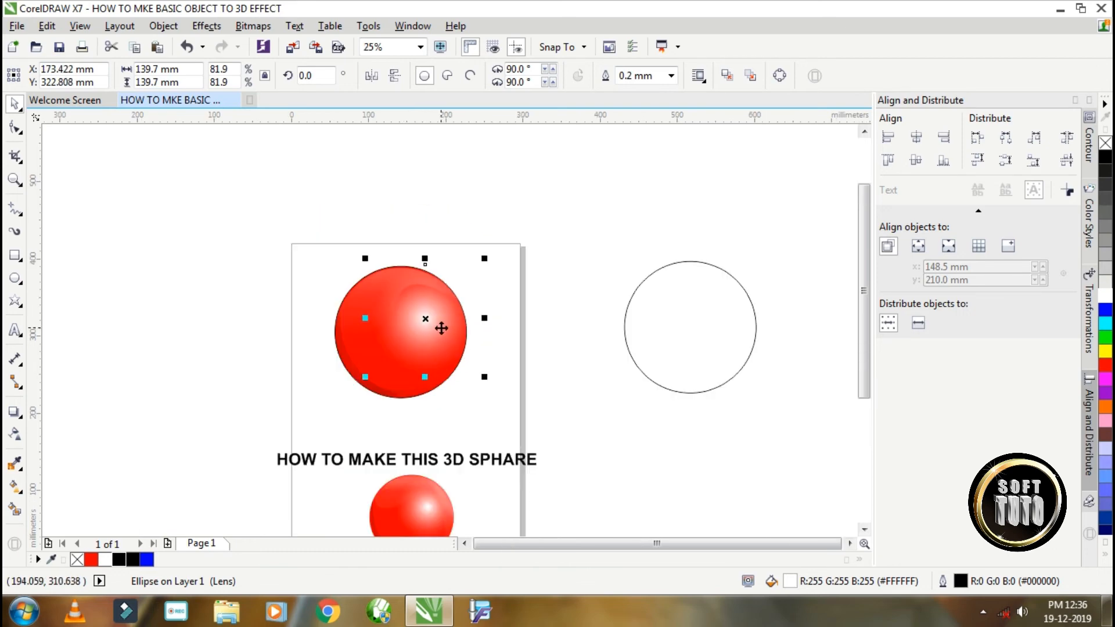
Select the gloss, the two dark shades and the white highlight on the sphere, move them off the red circle together and group them.
click(350, 367)
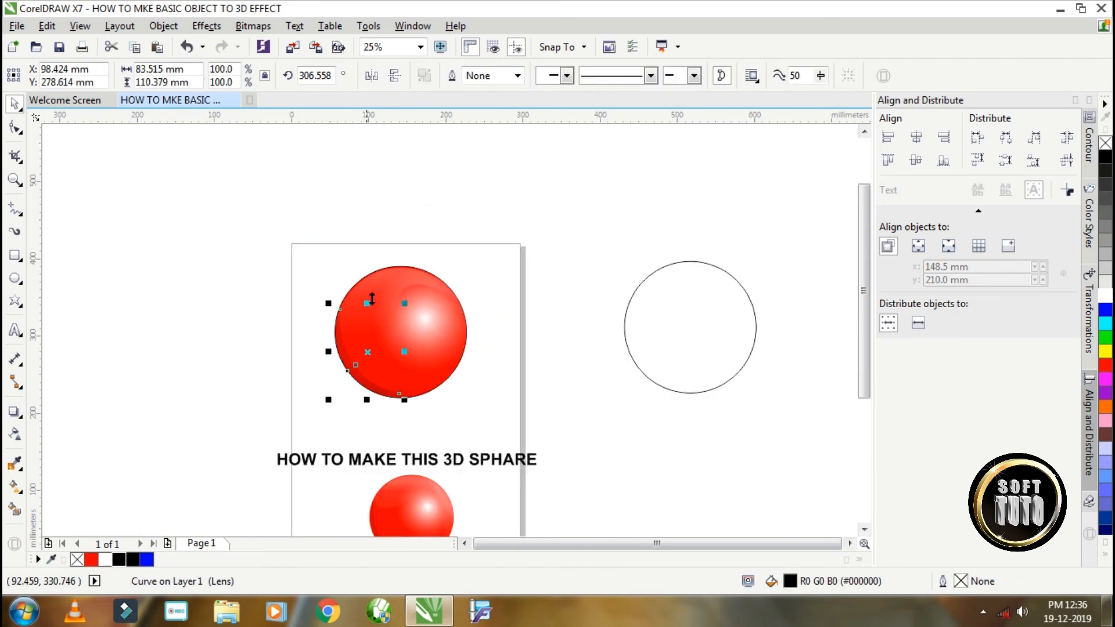
shift+click(381, 269)
shift+click(426, 398)
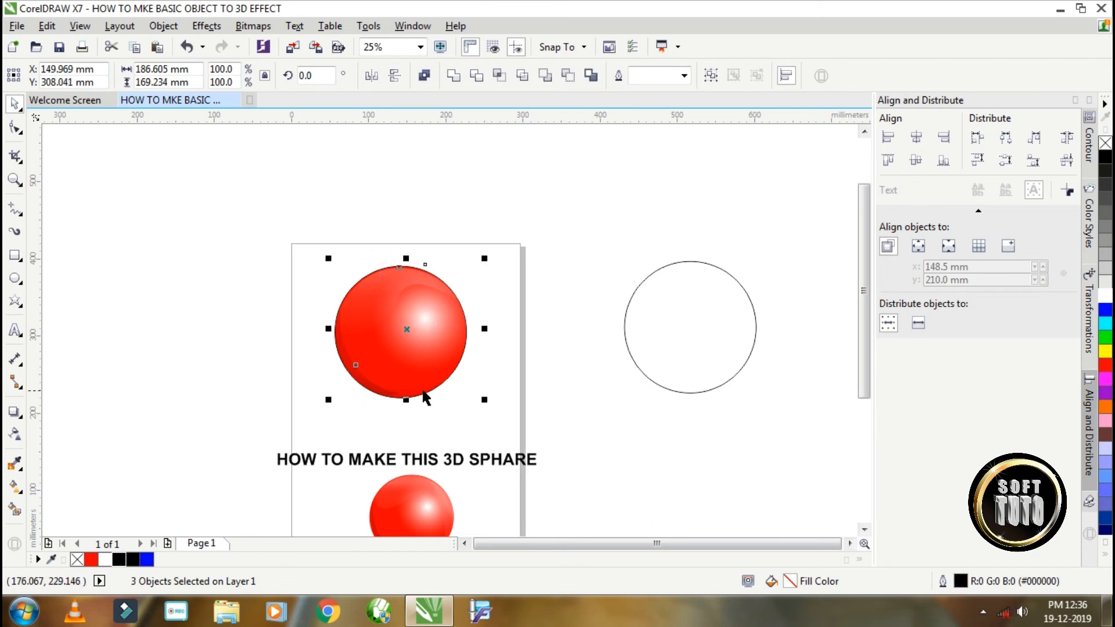
shift+click(408, 389)
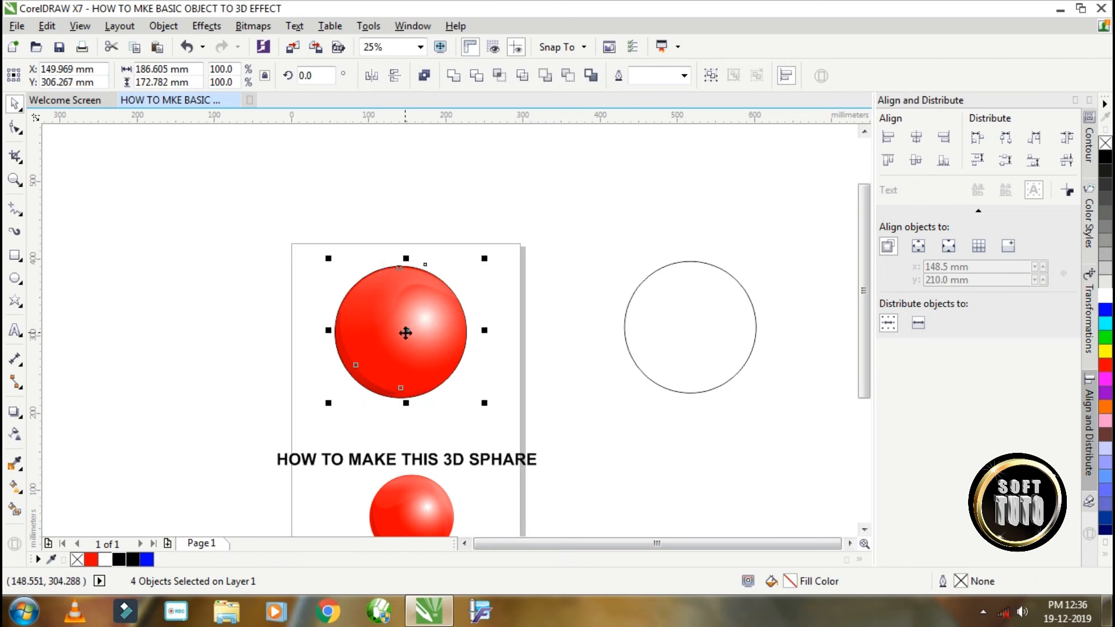
drag(410, 330, 547, 226)
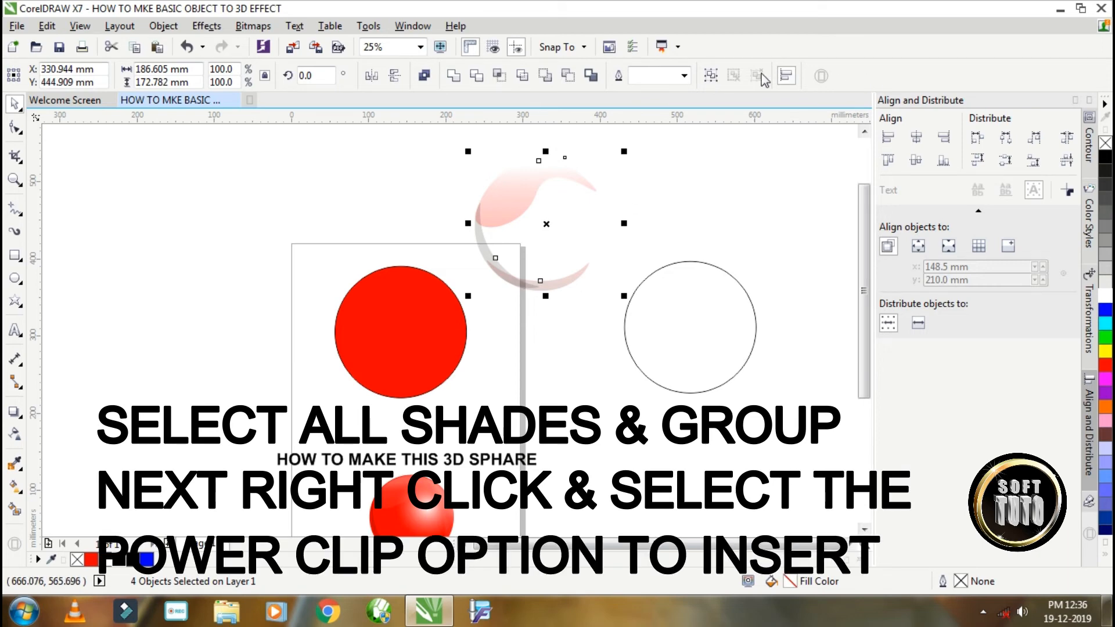
click(711, 78)
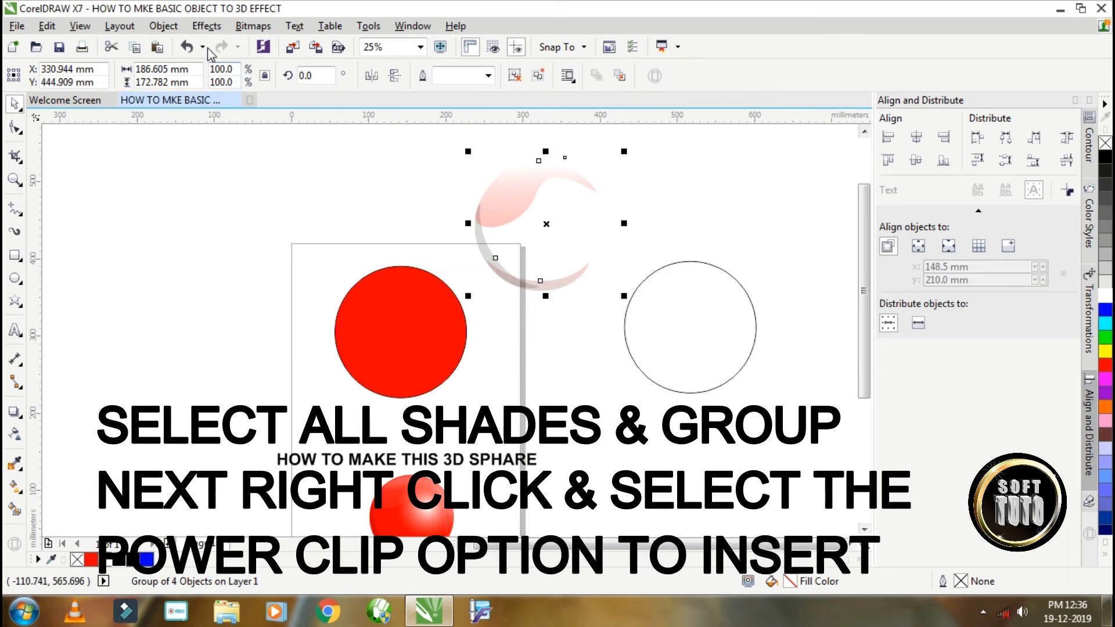
Place the grouped shades inside the red circle as PowerClip contents.
click(163, 31)
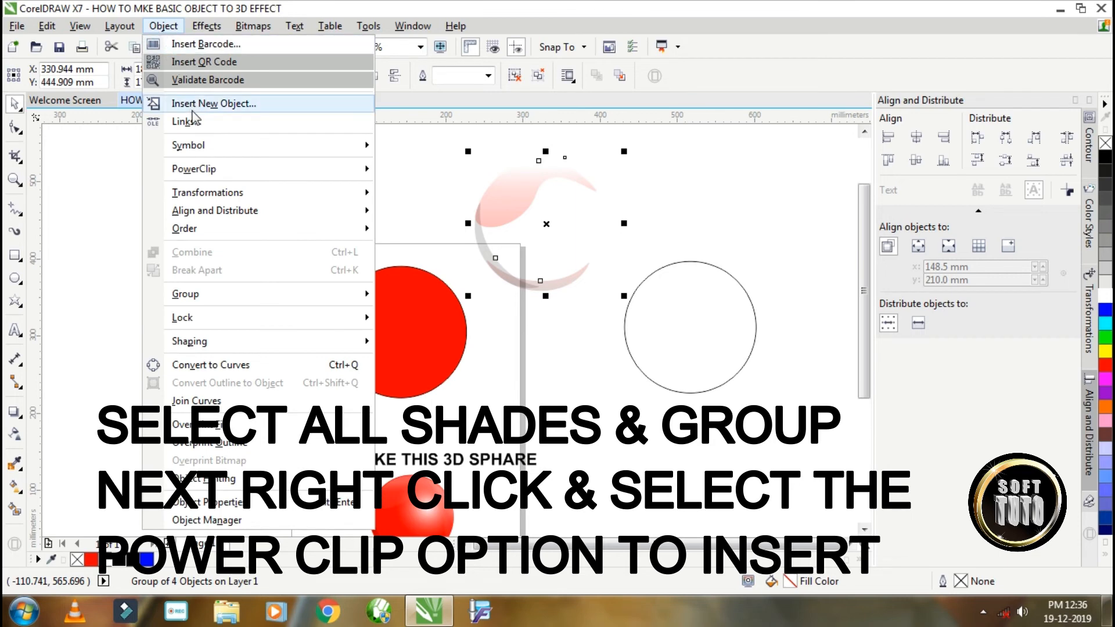
mouse_move(209, 173)
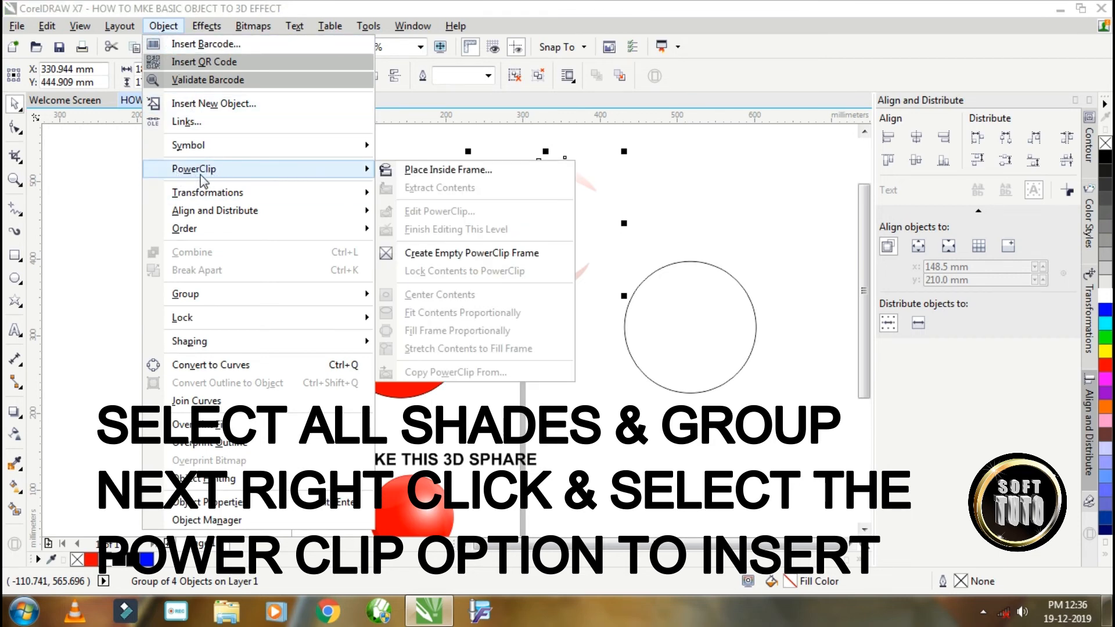
click(445, 171)
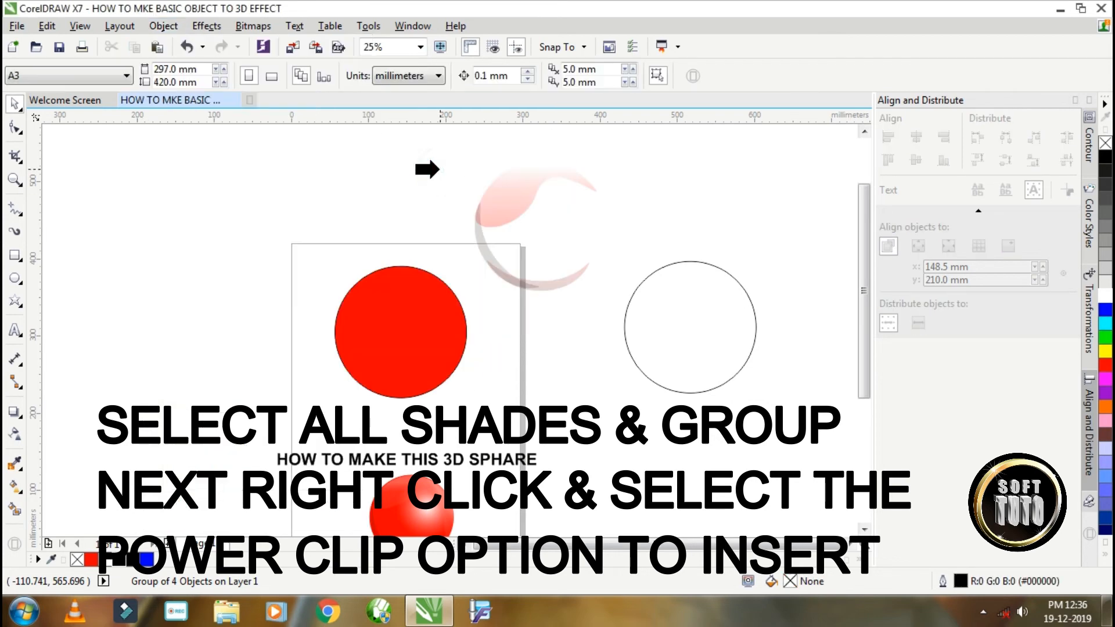
click(392, 324)
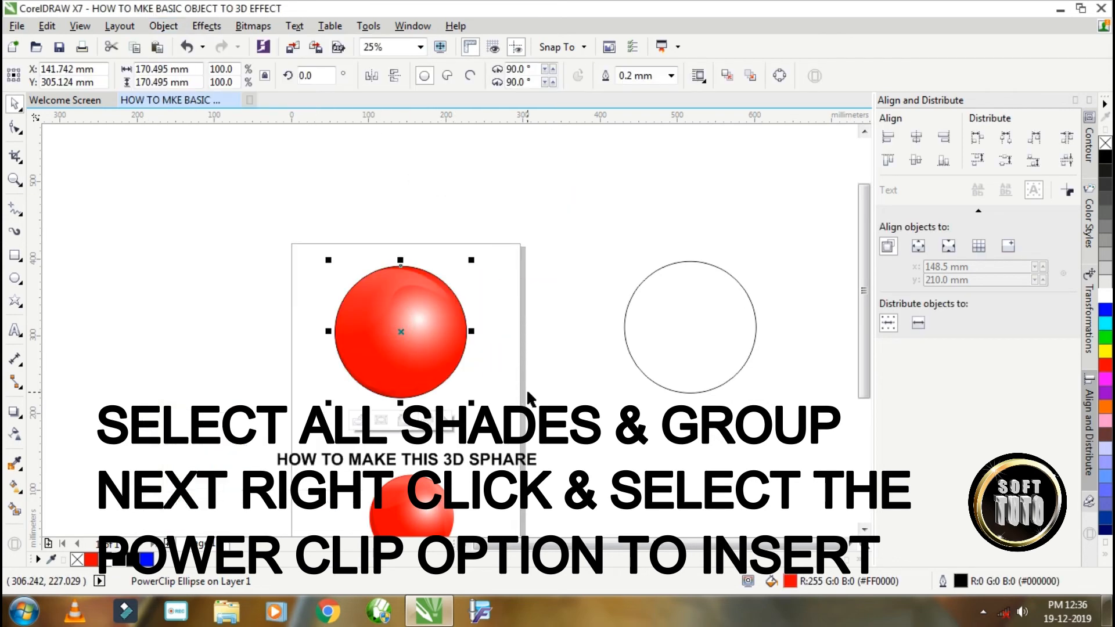
Open the red circle's PowerClip contents for editing and ungroup all the shades inside it.
double_click(398, 283)
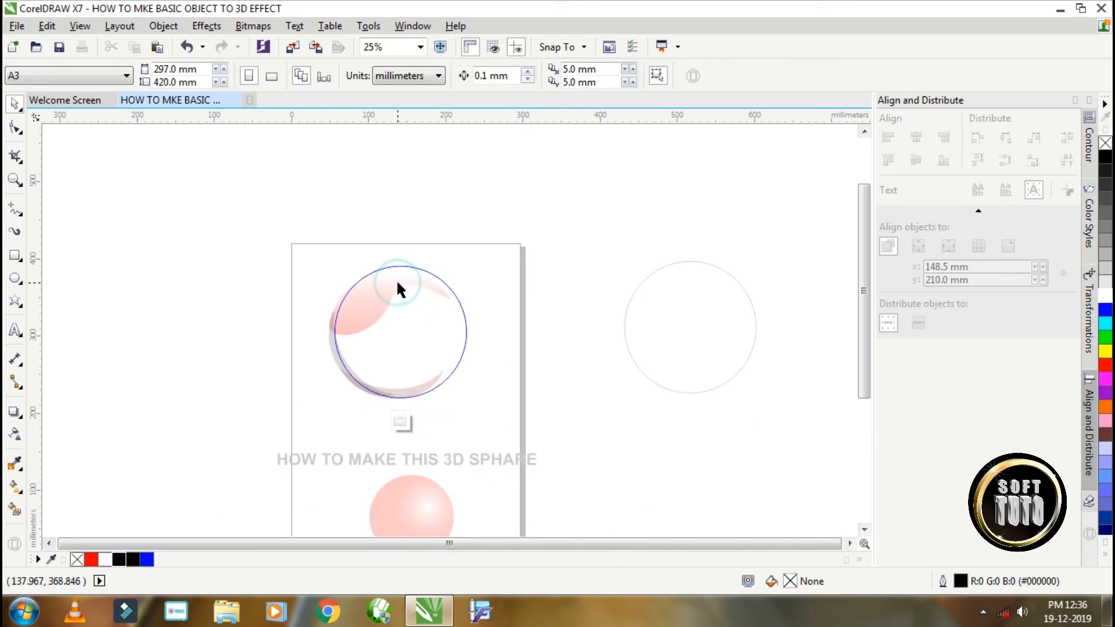
click(402, 278)
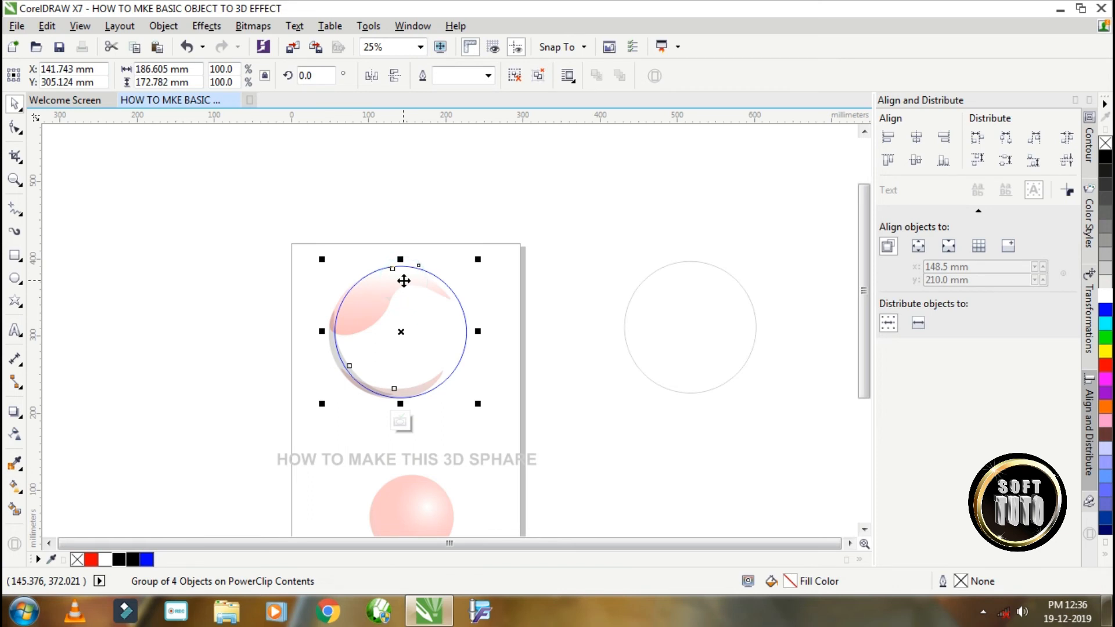
click(539, 76)
click(590, 205)
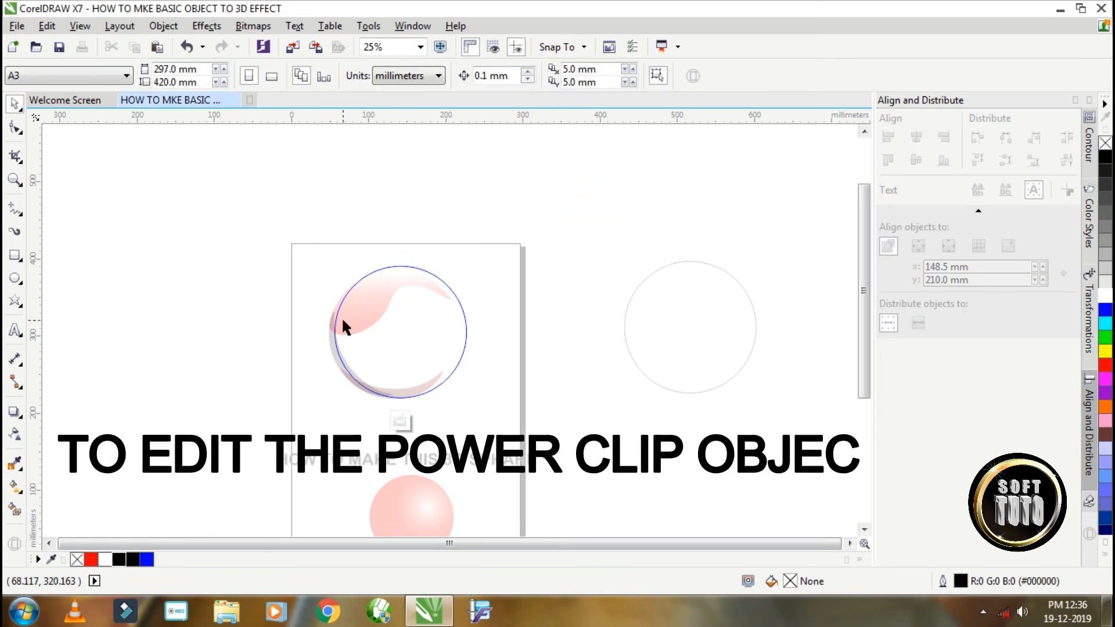
Shift all four shades together slightly up and to the right so the gloss edge follows the circle outline.
drag(298, 244, 463, 385)
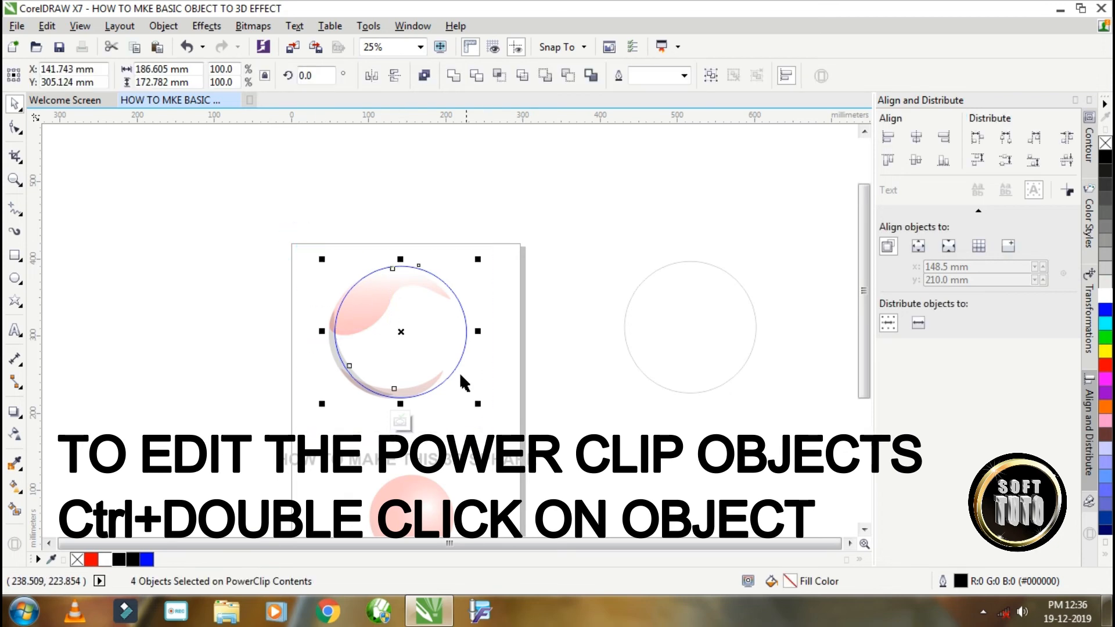
click(380, 298)
drag(387, 298, 366, 274)
scroll(357, 307, up, 2)
scroll(453, 337, down, 1)
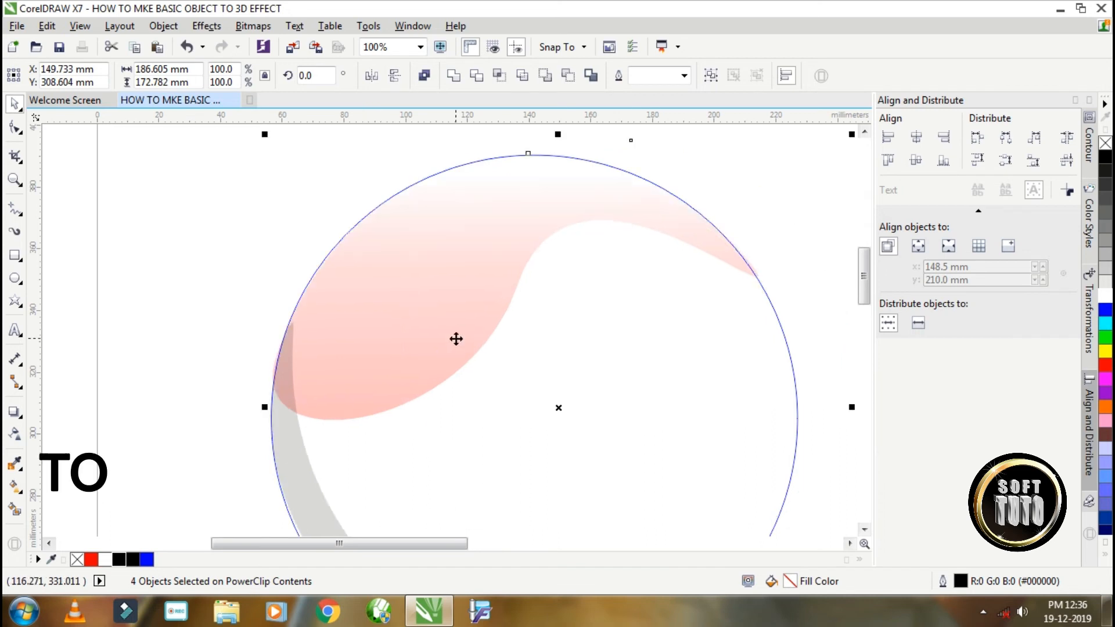
Set the gloss shape's uniform transparency to 81 and finish editing the PowerClip contents.
click(229, 282)
click(450, 333)
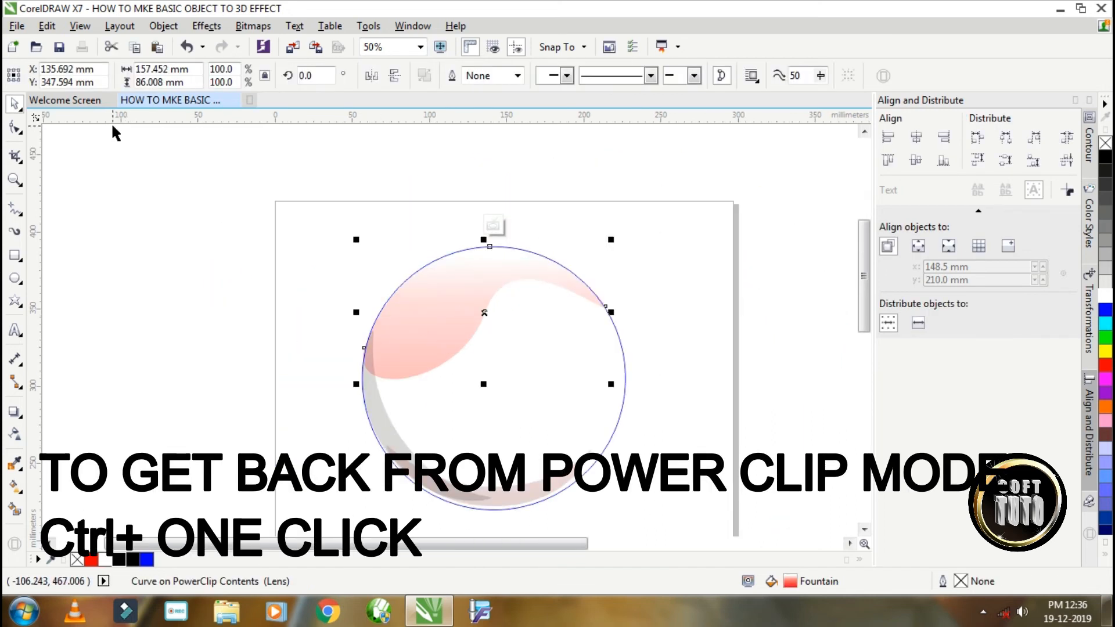
click(15, 437)
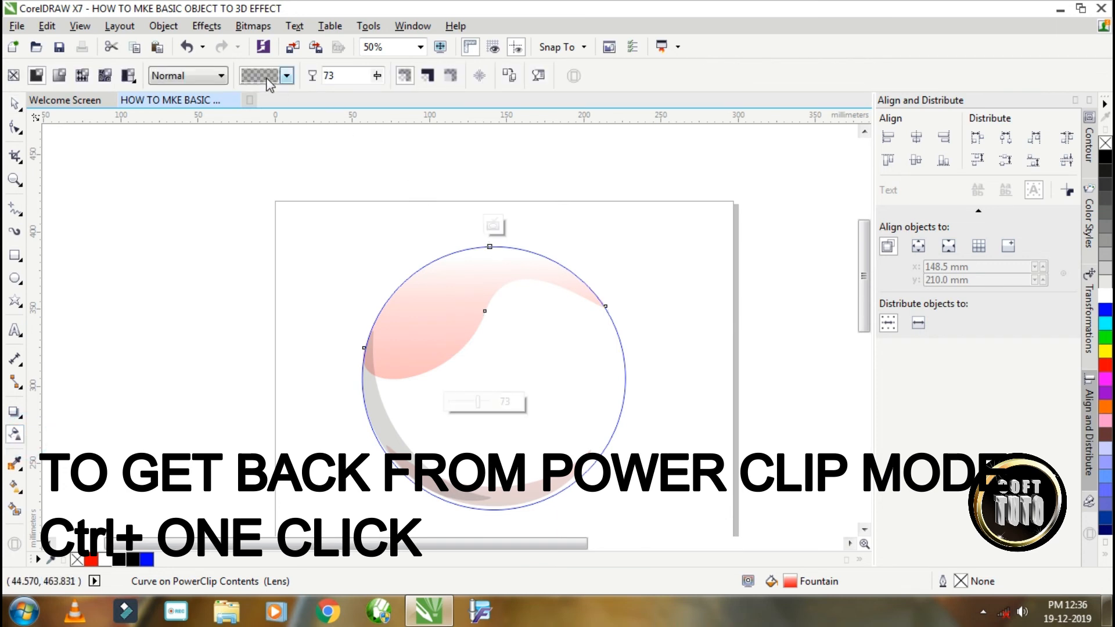
drag(477, 401, 488, 407)
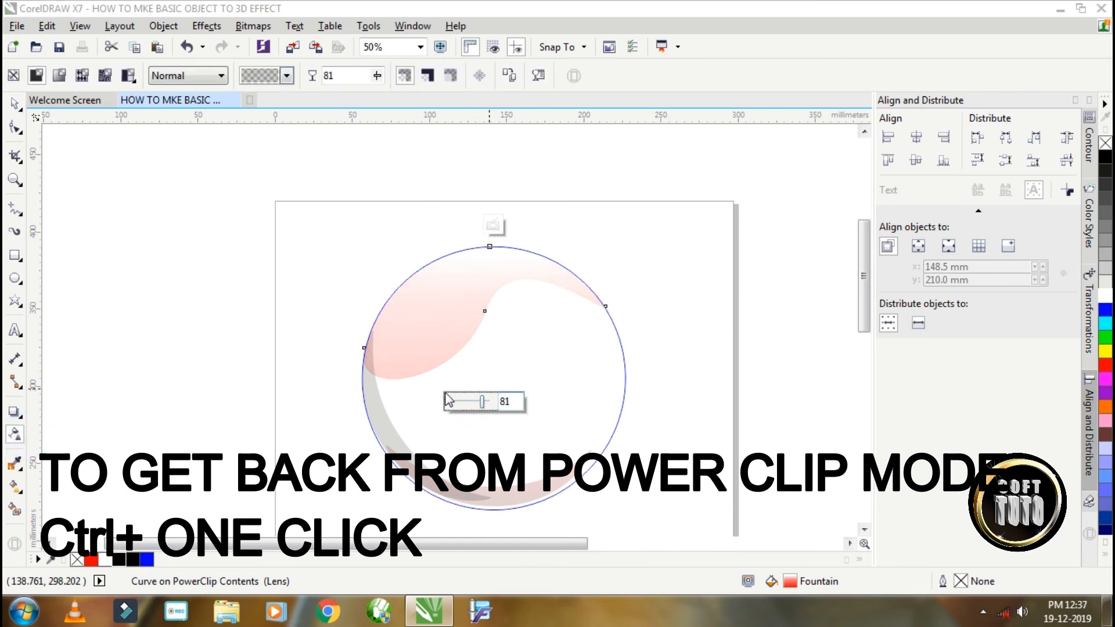
click(198, 221)
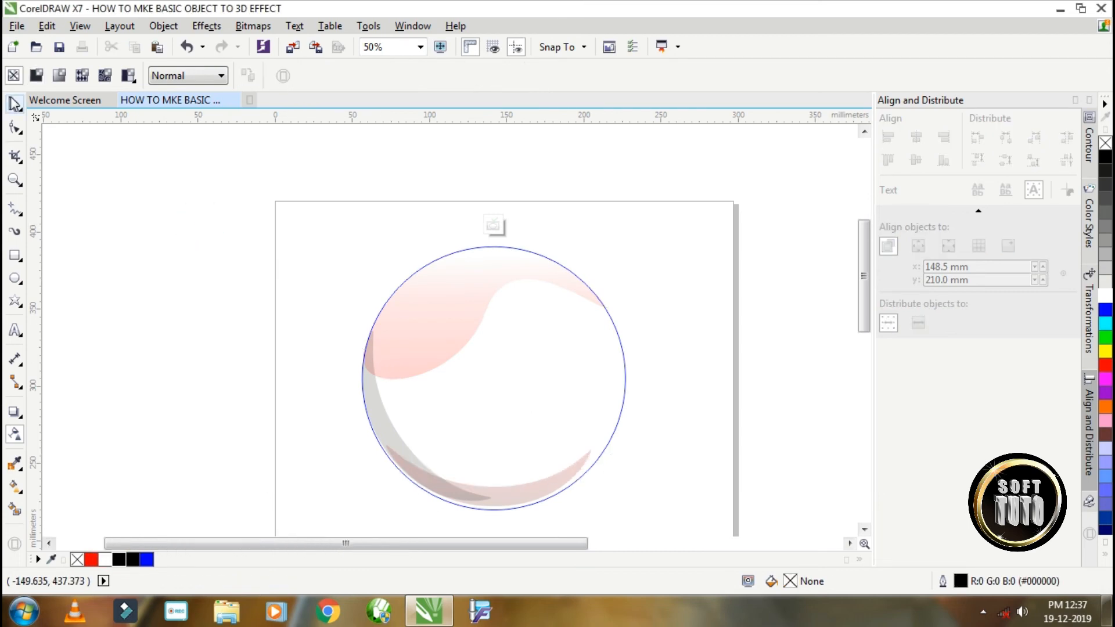
click(13, 105)
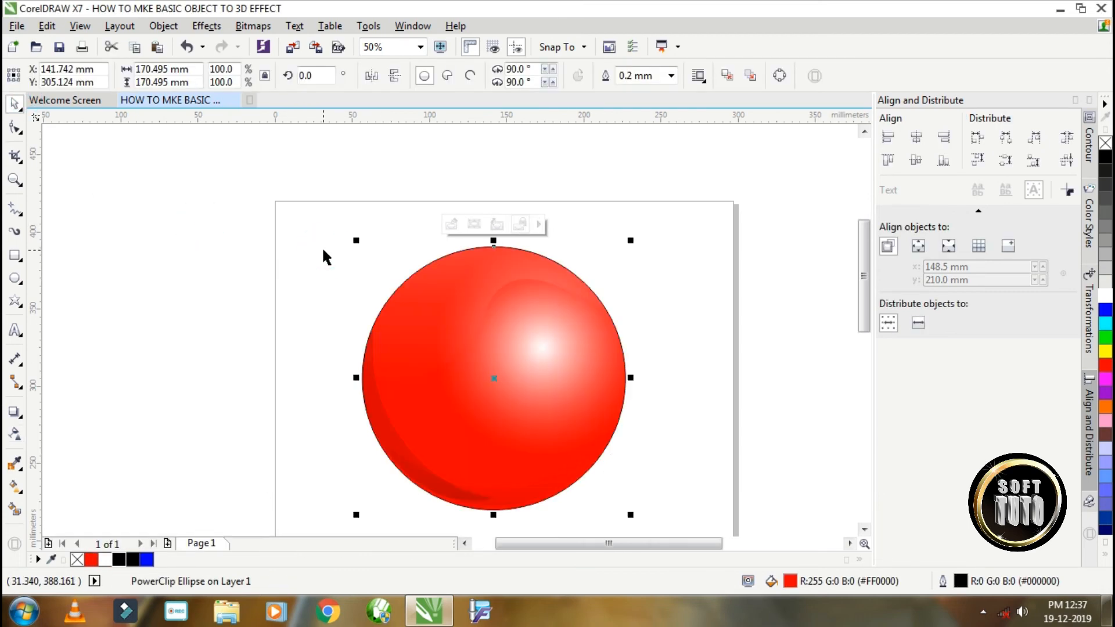
Move the unfilled circle from beside the page onto the lower part of the red sphere, horizontally centred on it.
click(691, 279)
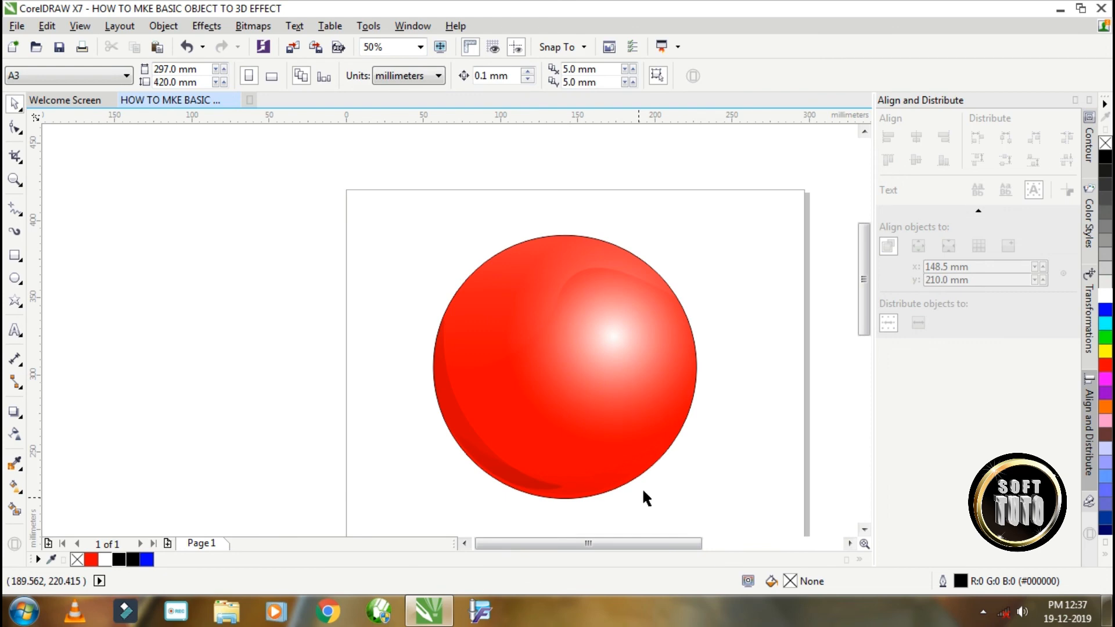
click(851, 544)
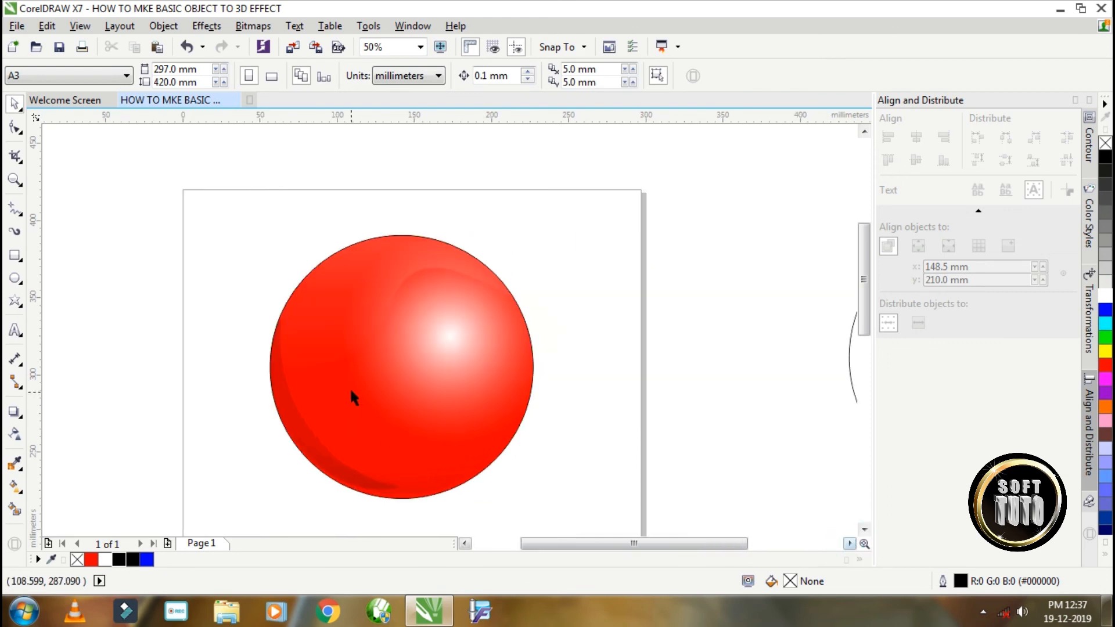
scroll(349, 387, down, 3)
scroll(381, 423, up, 1)
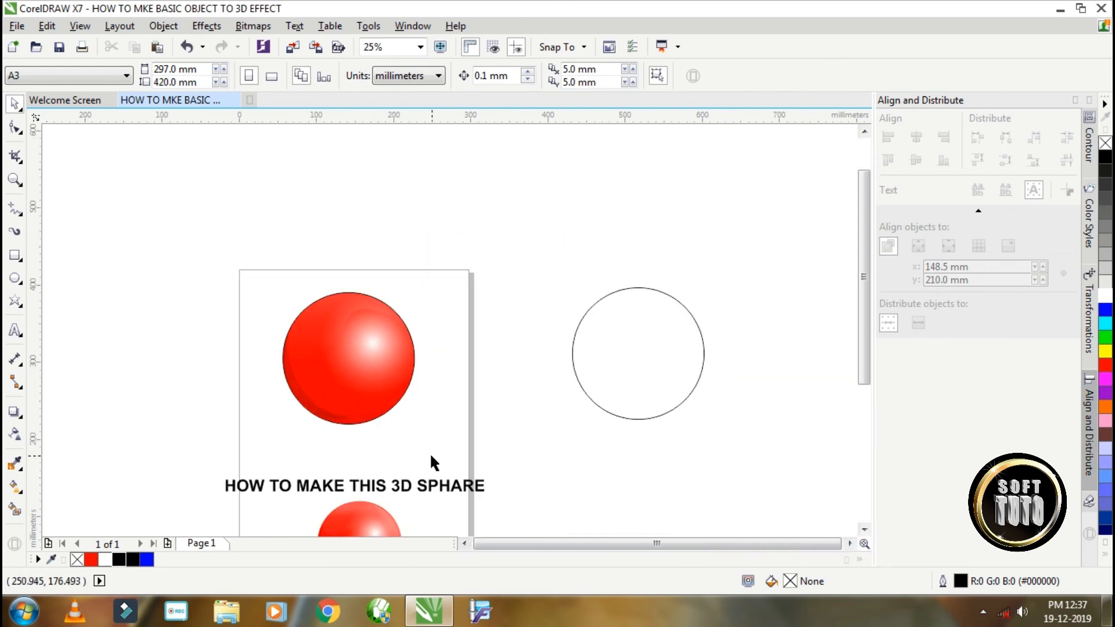
scroll(430, 456, down, 1)
click(536, 413)
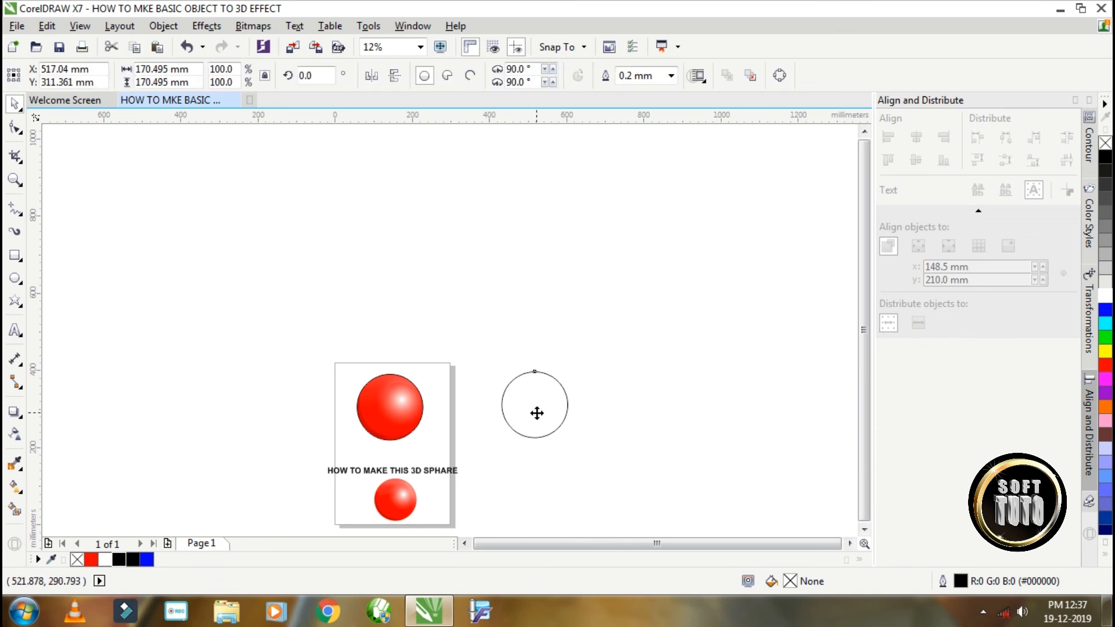
drag(544, 404, 400, 421)
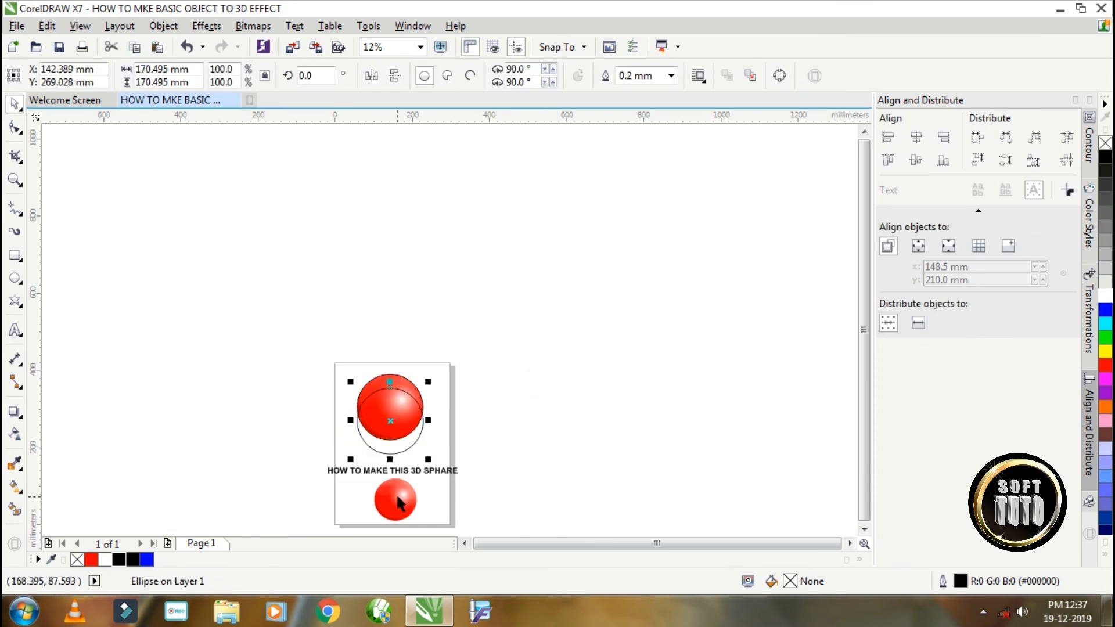
Flatten the unfilled circle into a black-filled ellipse about 6 mm high, placed just beneath the sphere.
drag(389, 381, 395, 413)
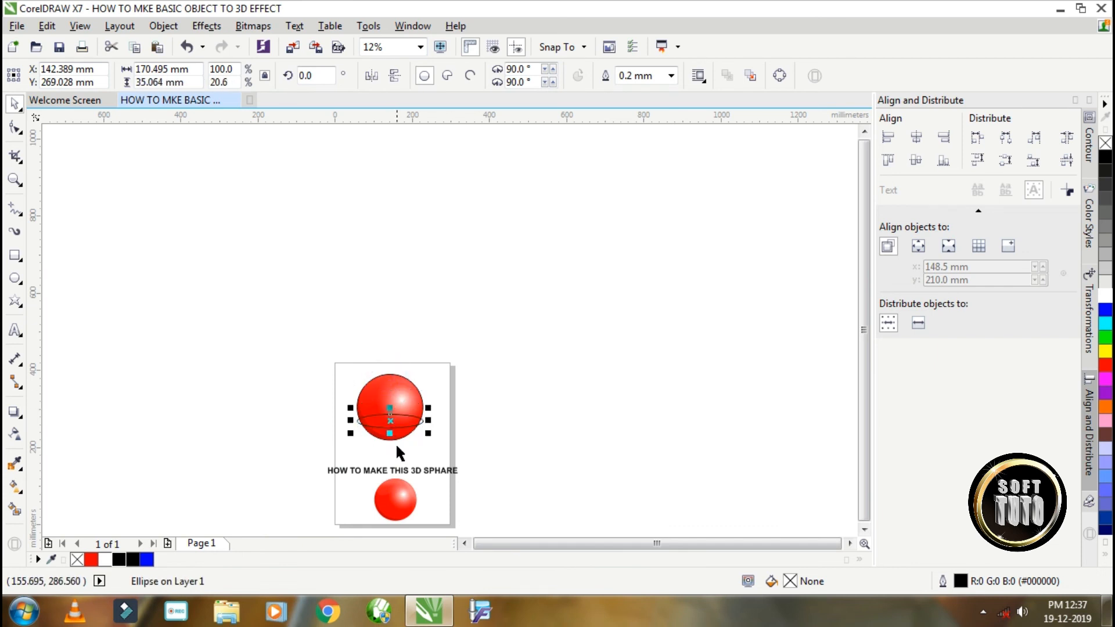
scroll(395, 443, up, 5)
drag(342, 240, 350, 460)
click(1106, 157)
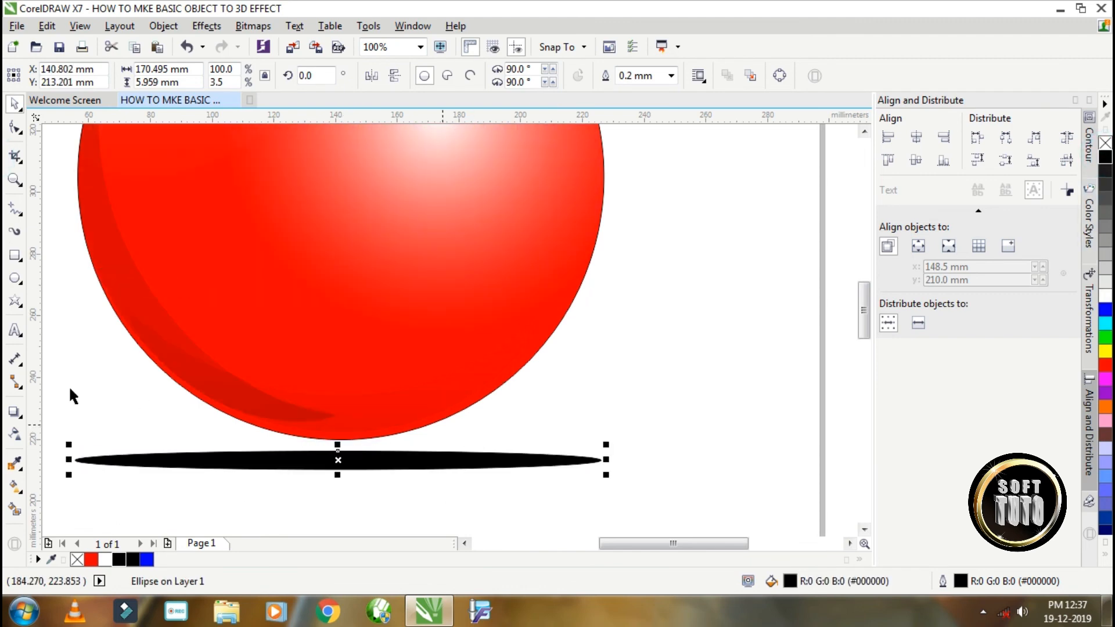
Give the black ellipse an elliptical fountain transparency that fades from a dark centre to clear edges.
click(15, 439)
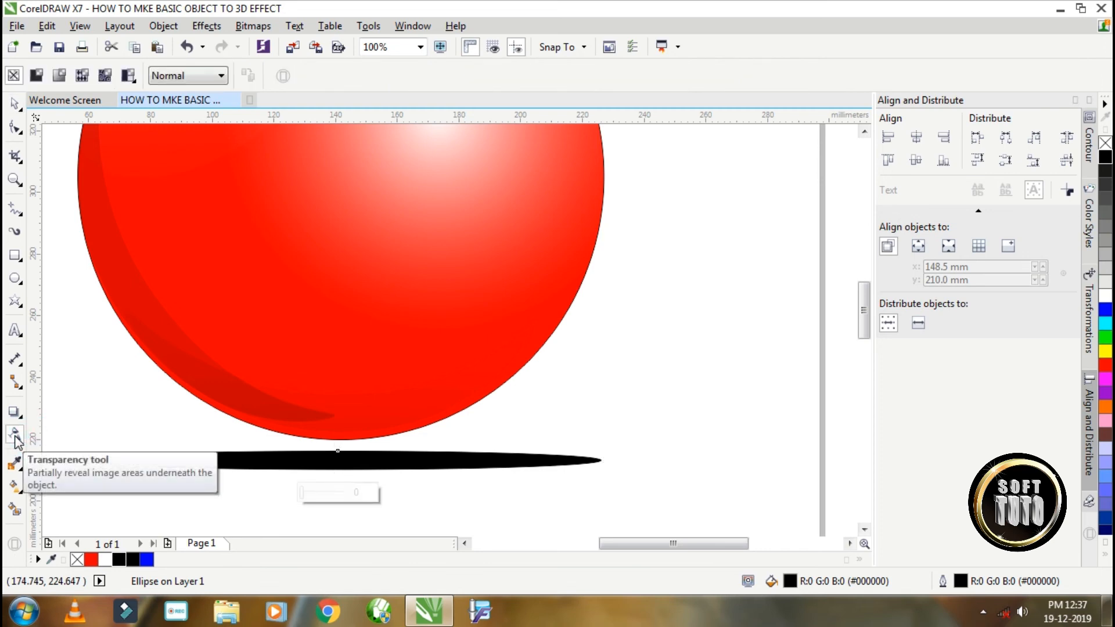
click(60, 76)
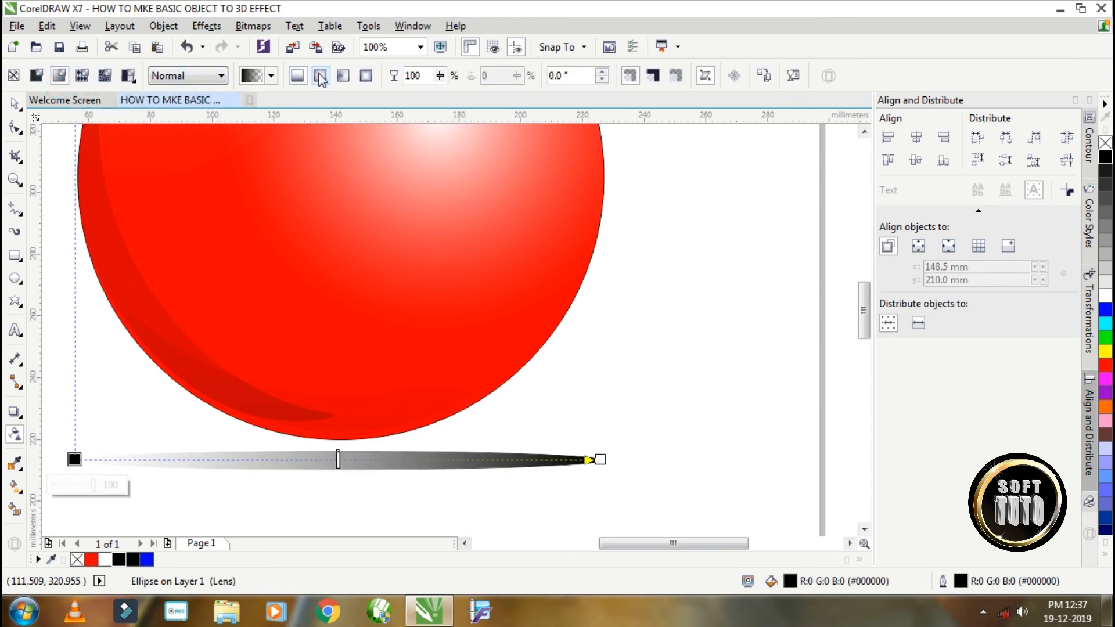
click(321, 76)
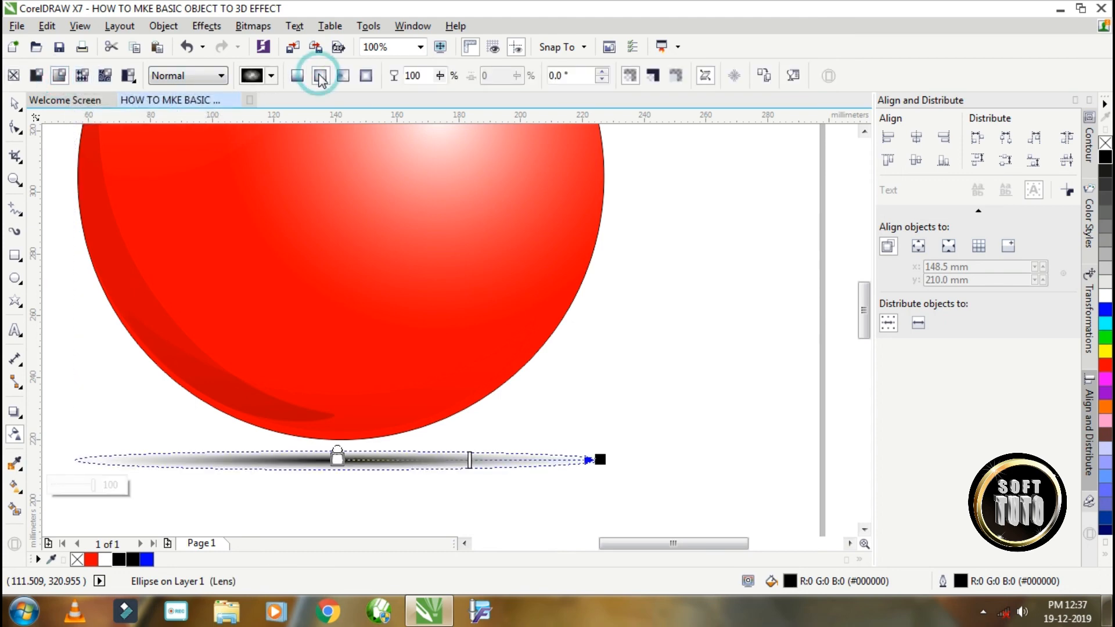
click(514, 421)
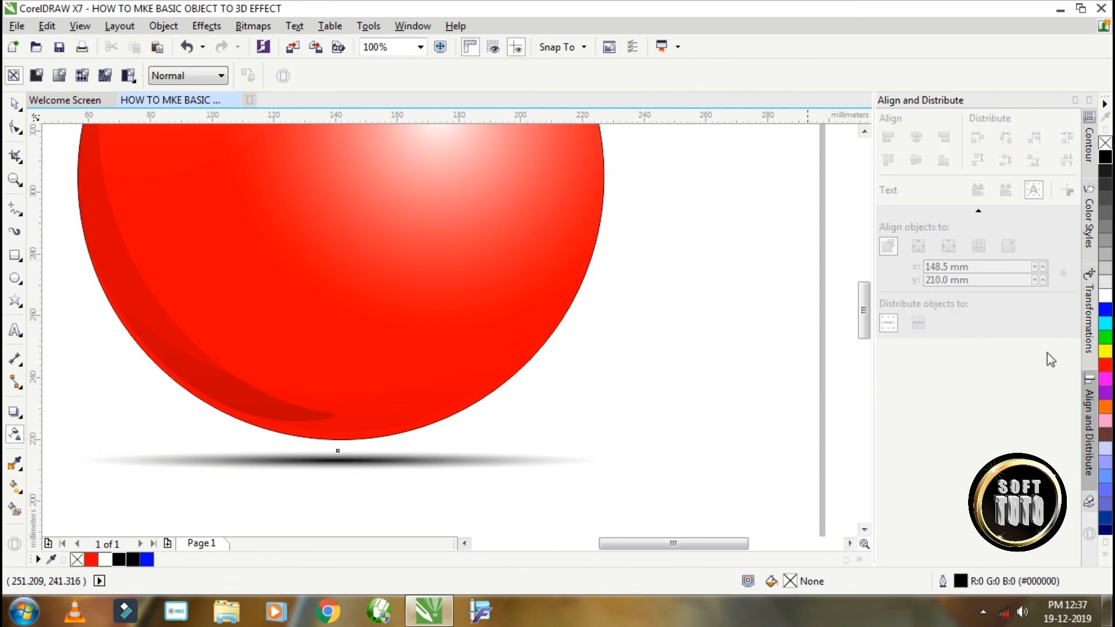
Change the document's default outline for Graphic objects to none.
click(1105, 145)
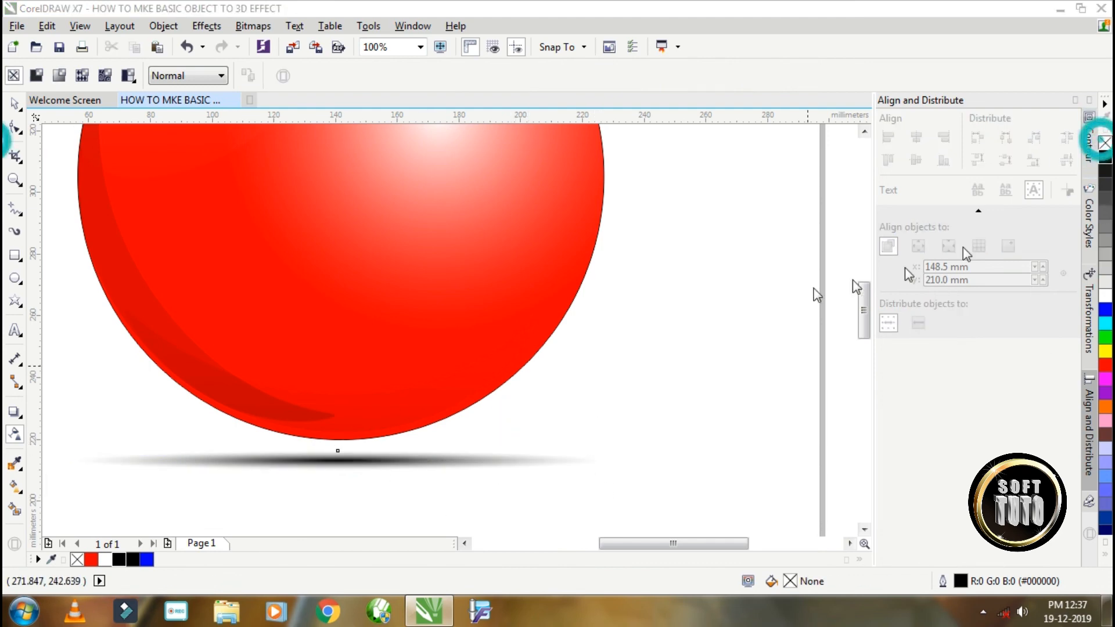
click(19, 106)
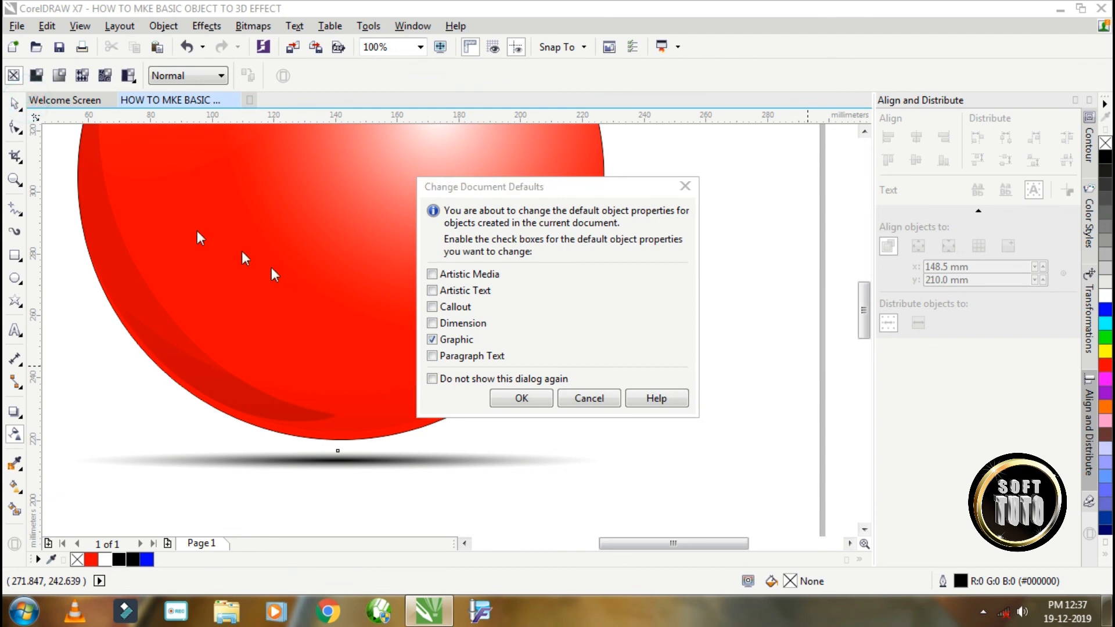
click(526, 405)
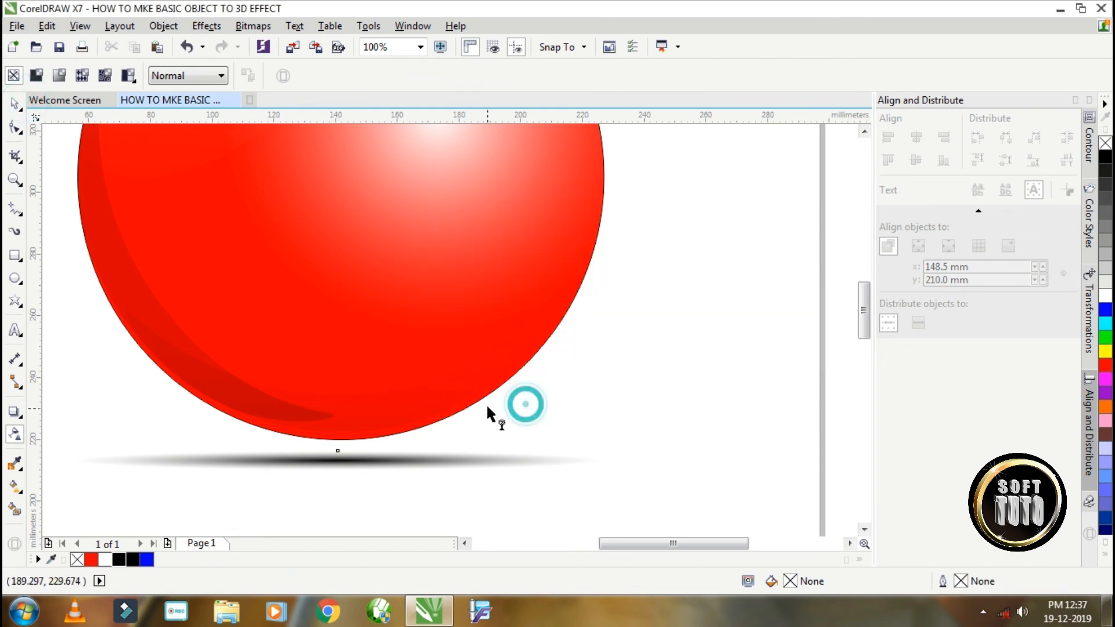
click(17, 103)
scroll(363, 451, down, 2)
click(368, 451)
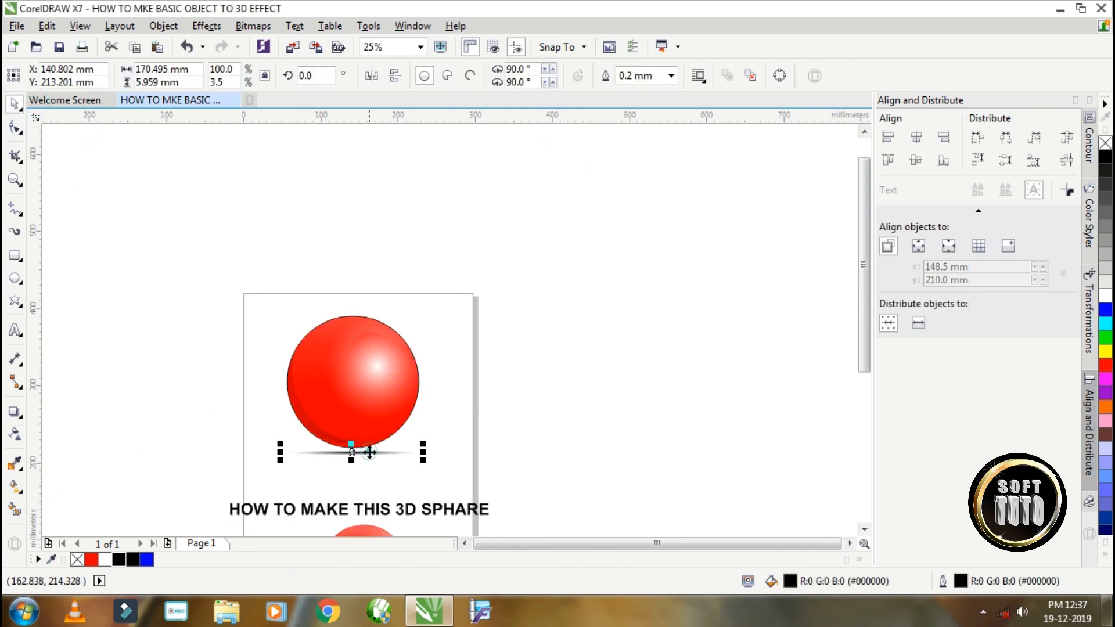
scroll(360, 454, up, 2)
scroll(368, 507, down, 1)
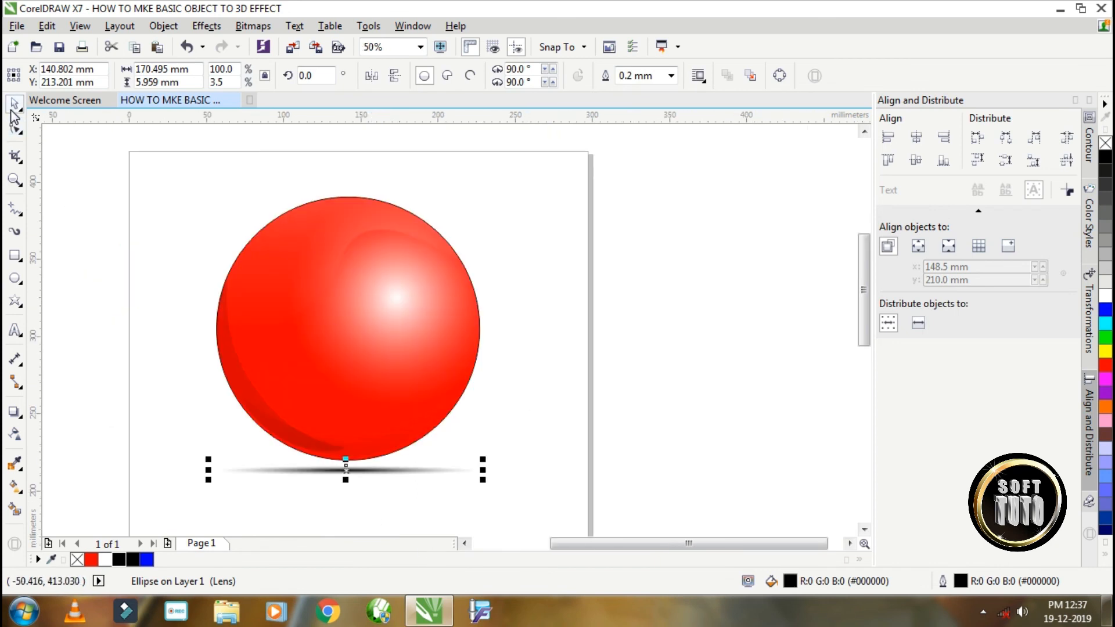
scroll(613, 385, down, 1)
scroll(514, 435, up, 1)
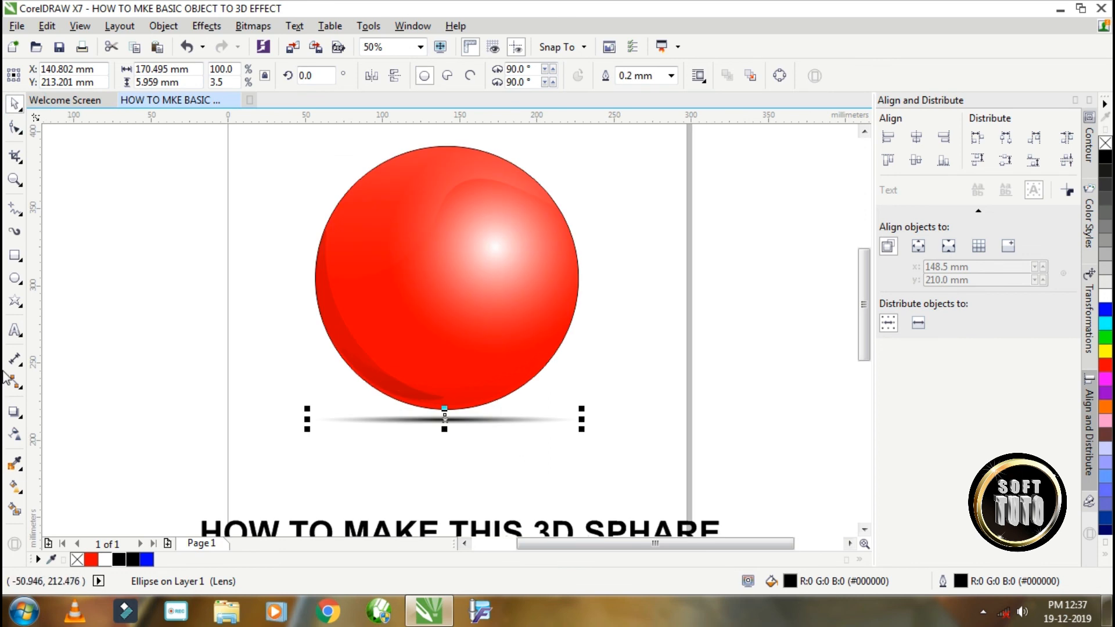
Draw a black-filled rectangle about 627 mm wide and 394 mm high and place it behind the upper sphere as a backdrop.
click(15, 258)
scroll(331, 337, down, 2)
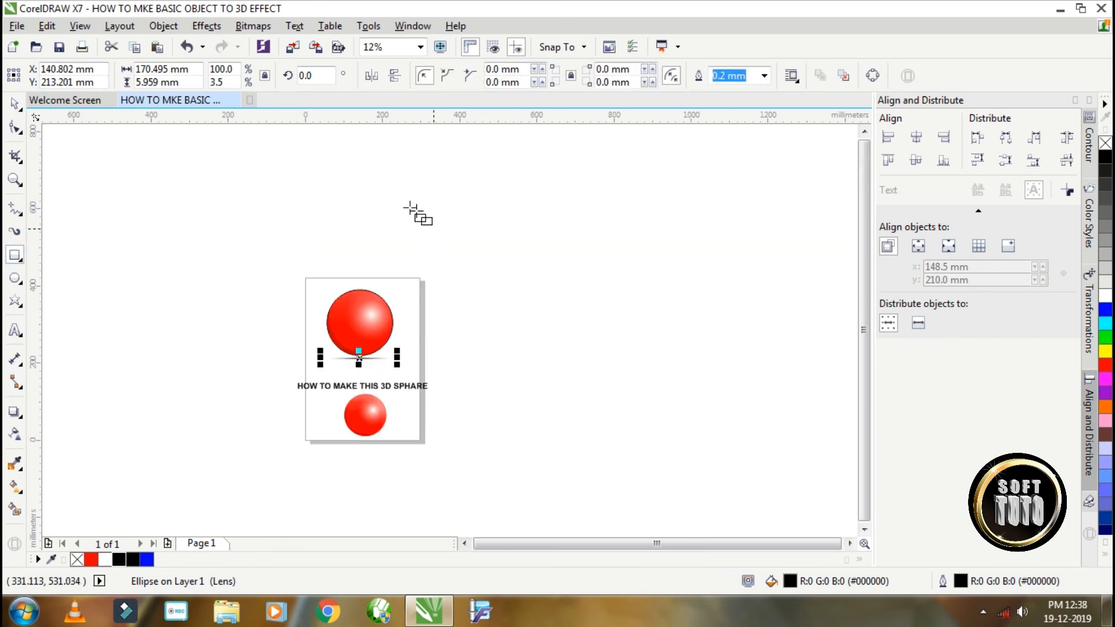
drag(405, 198, 648, 351)
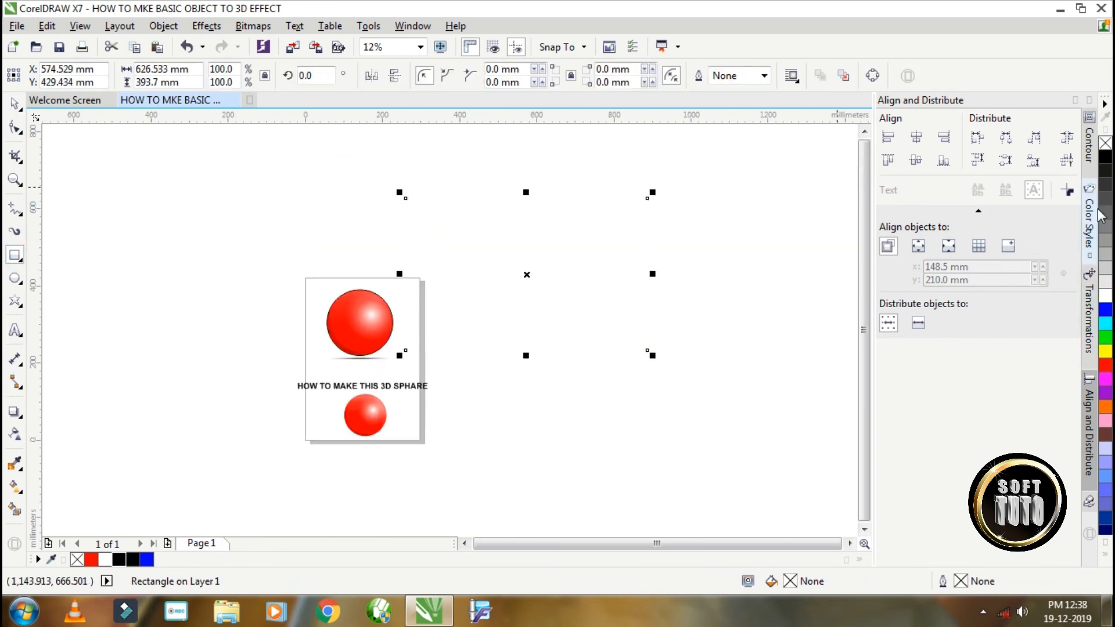
click(1105, 156)
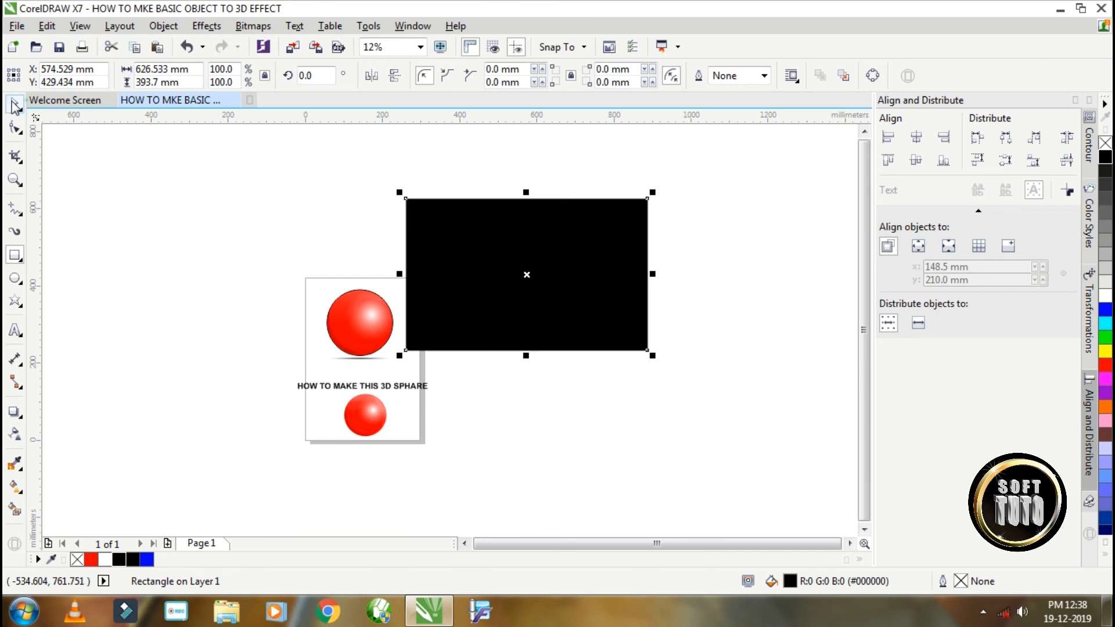
click(14, 104)
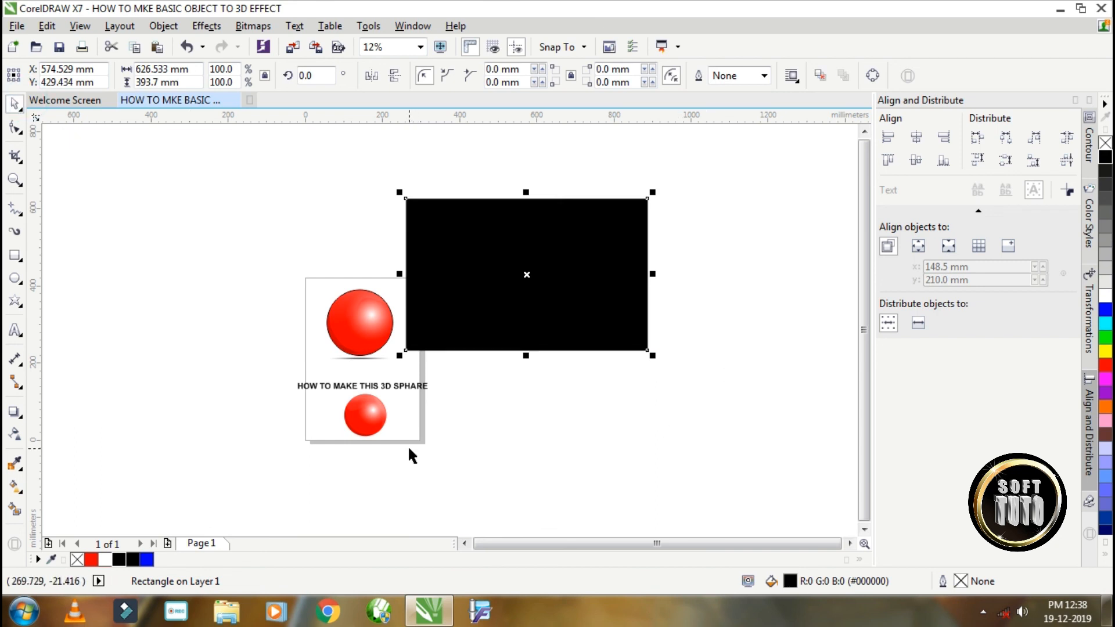
drag(550, 288, 405, 319)
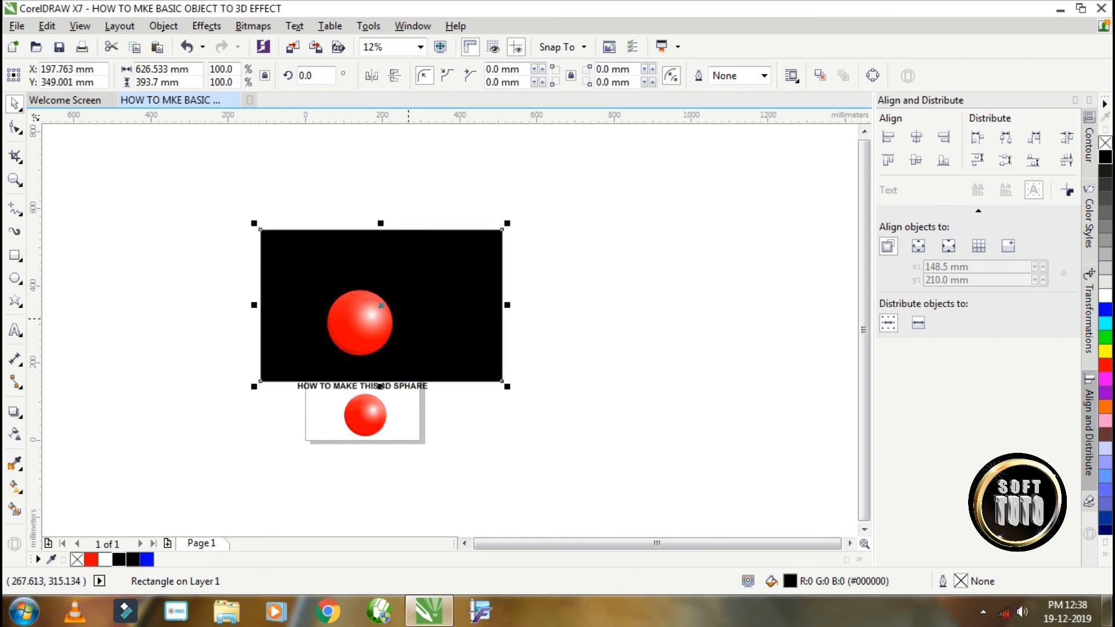
Recolour the flat shadow ellipse beneath the upper sphere to very light grey.
drag(534, 420, 270, 337)
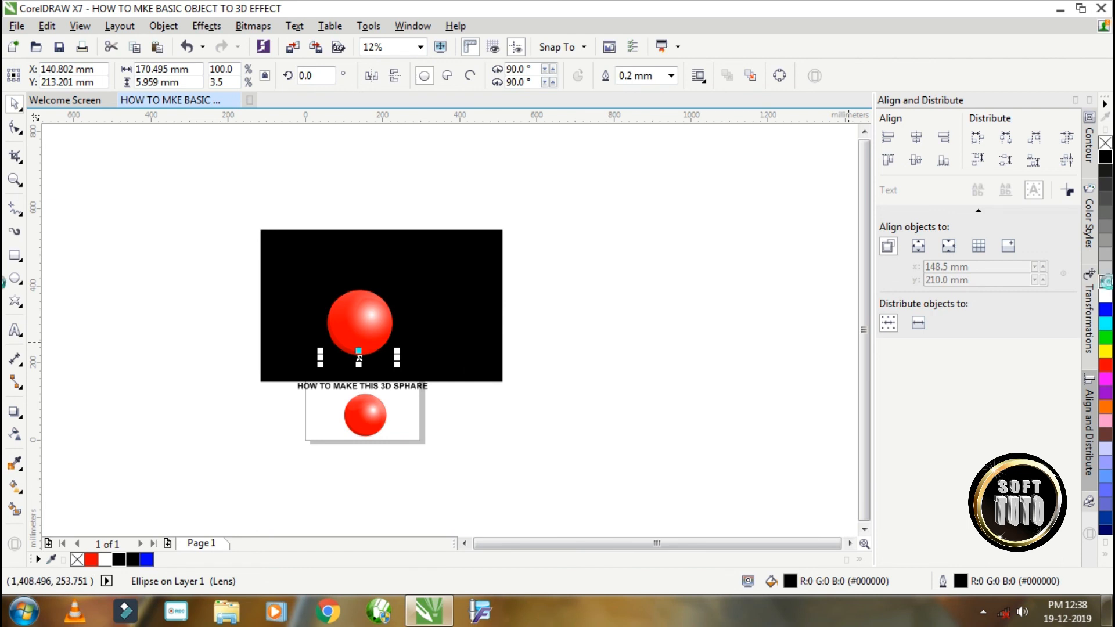
click(1105, 282)
click(649, 300)
scroll(379, 359, up, 2)
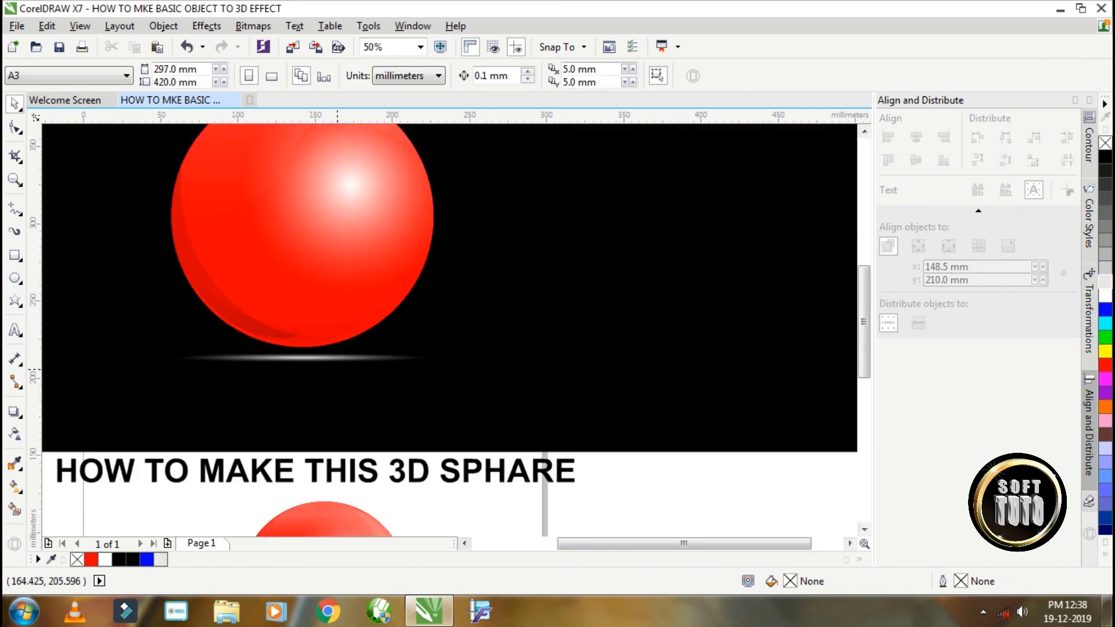
scroll(337, 350, down, 1)
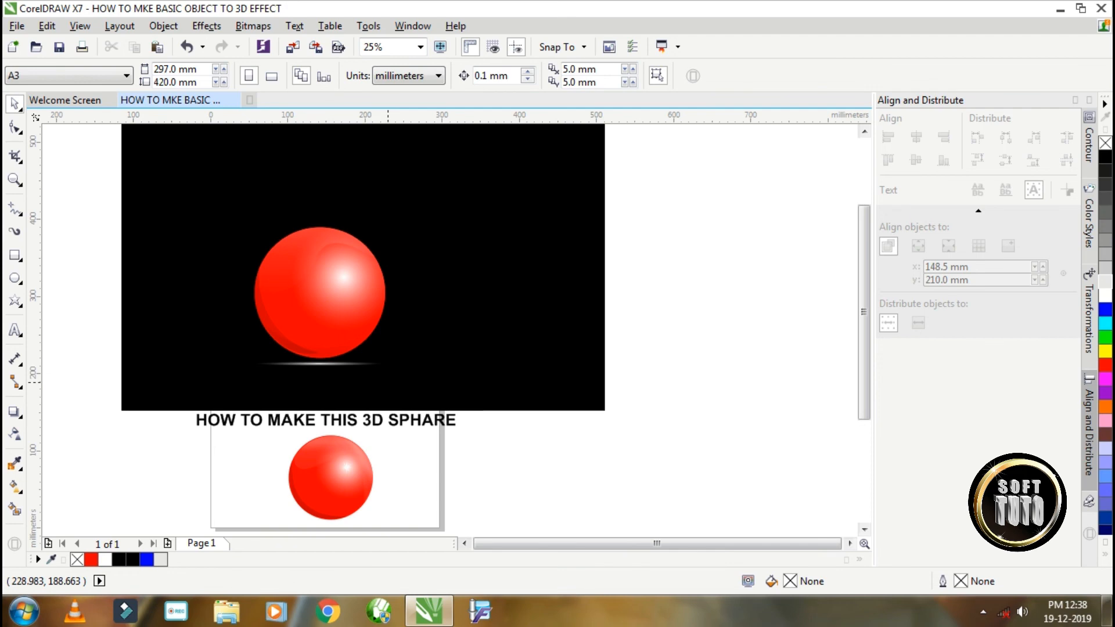
scroll(331, 382, up, 1)
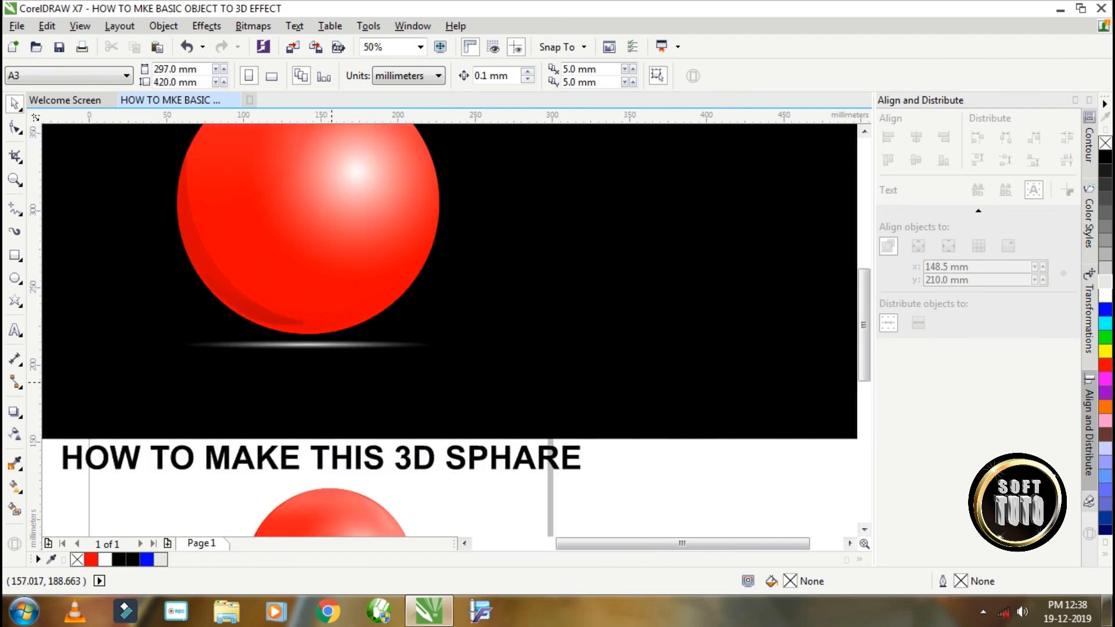
scroll(331, 384, down, 1)
scroll(318, 296, up, 1)
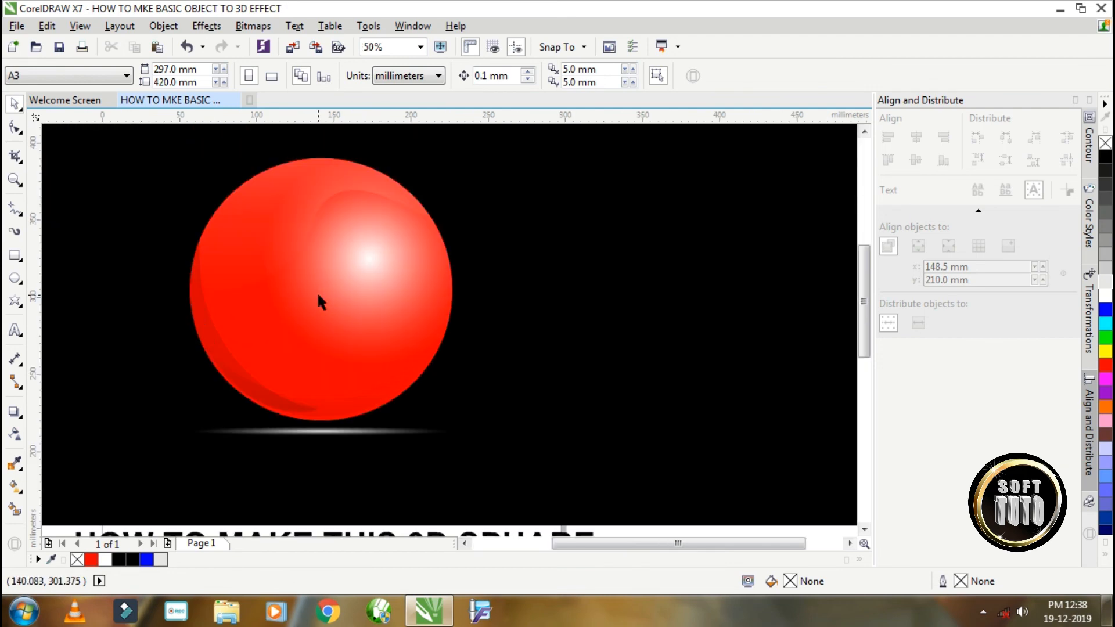